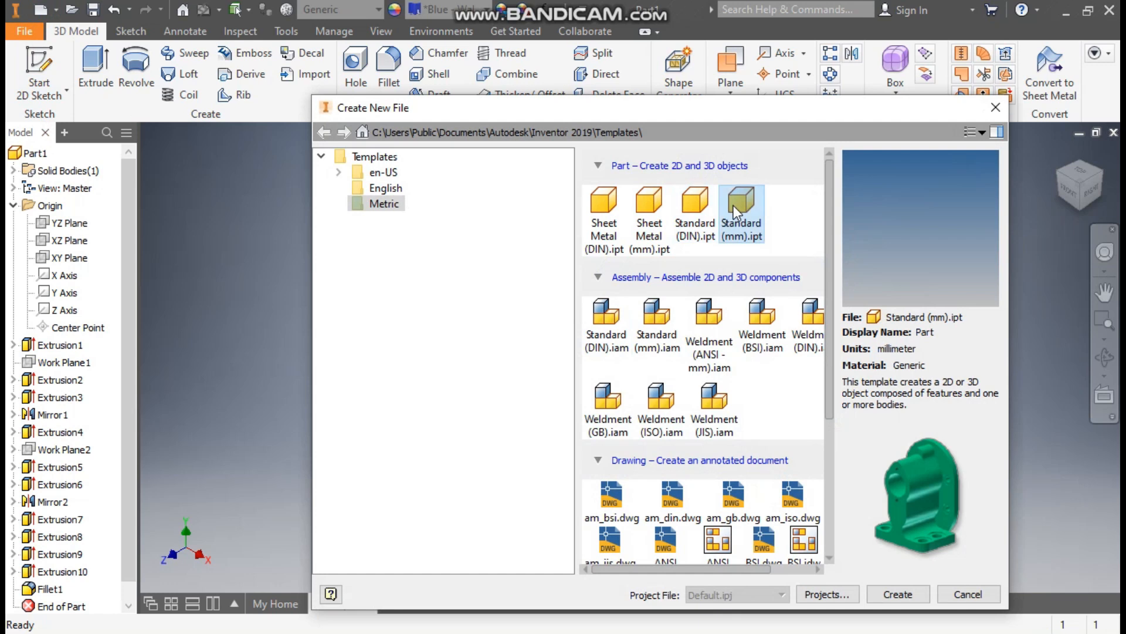
Step: Create a new part from the metric Standard (mm).ipt template and start a 2D sketch on the YZ plane
click(889, 595)
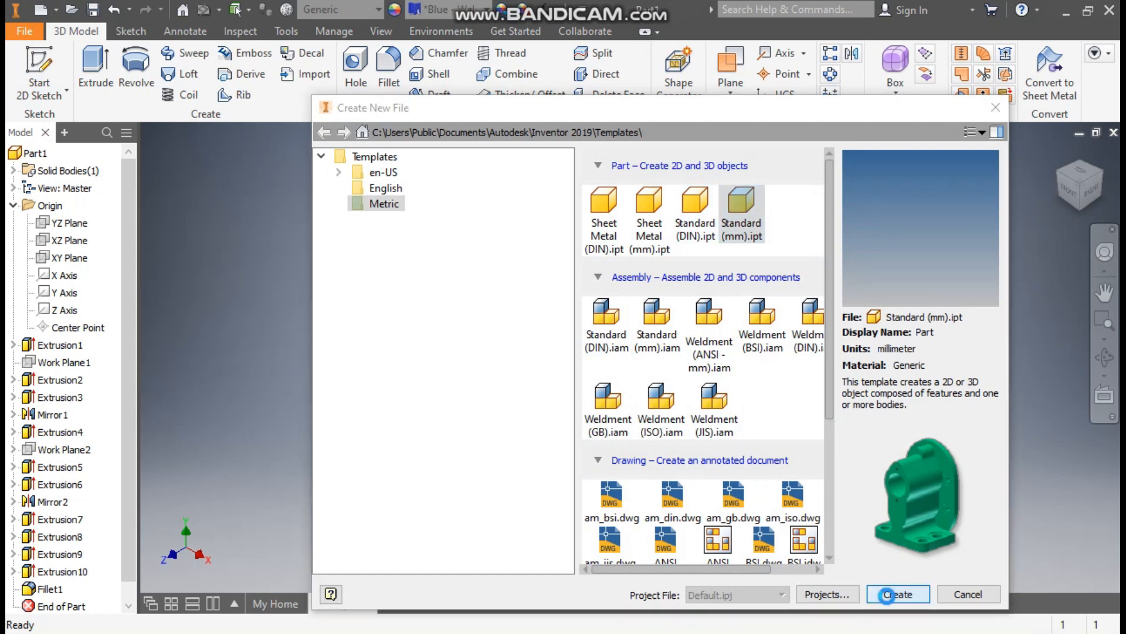
click(54, 62)
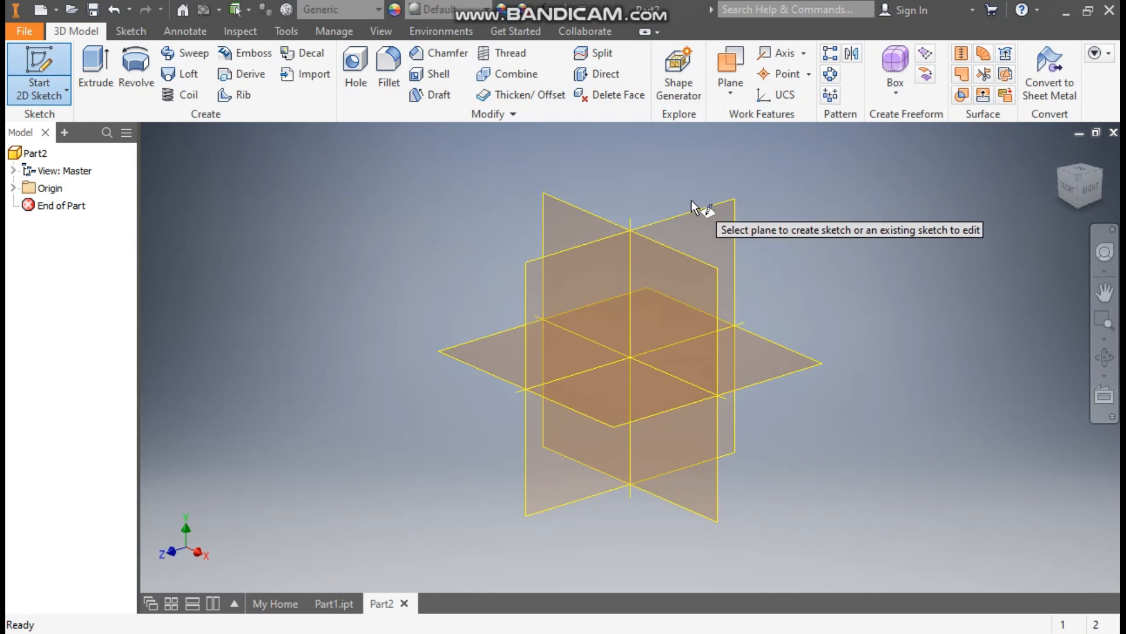
click(681, 219)
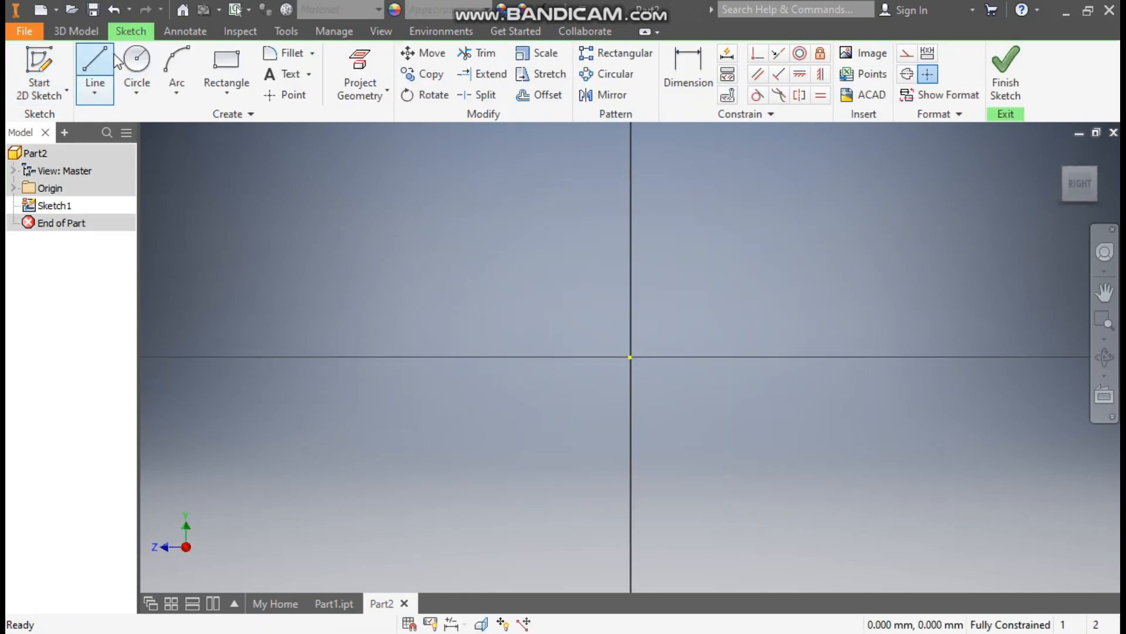
Step: Draw a 50 mm diameter circle centred on the sketch origin
click(138, 63)
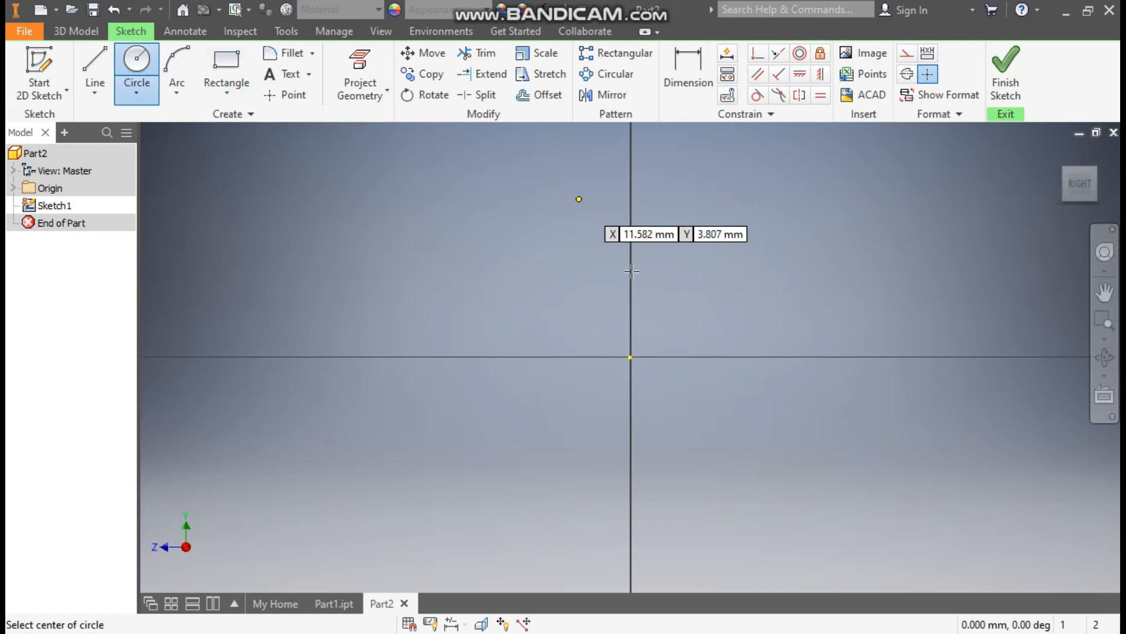
click(628, 356)
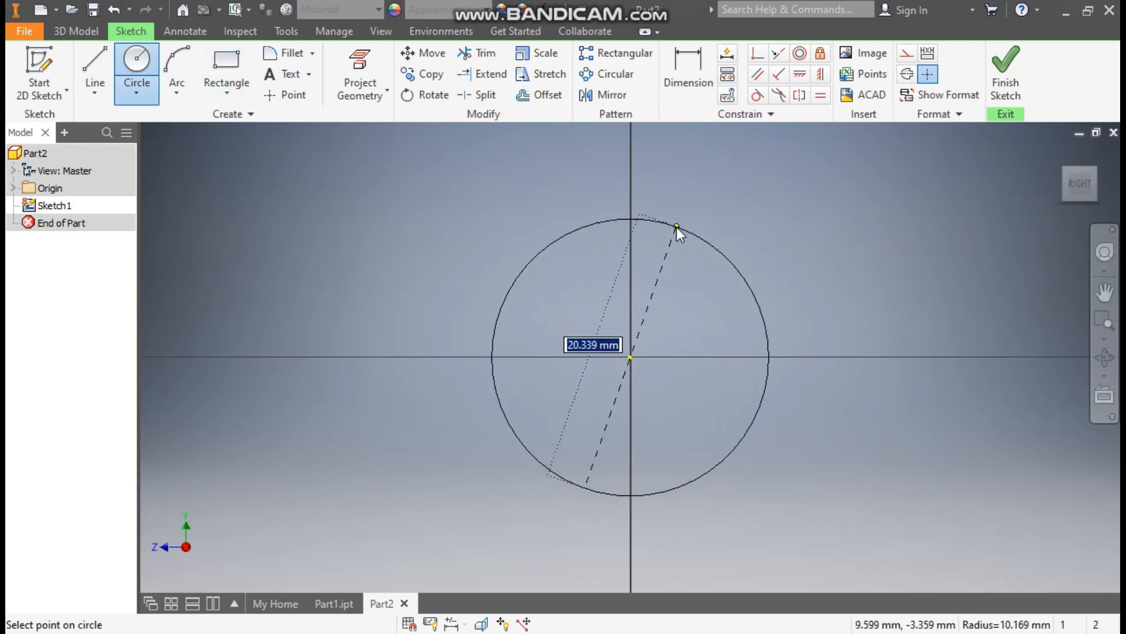
text(50)
key(Return)
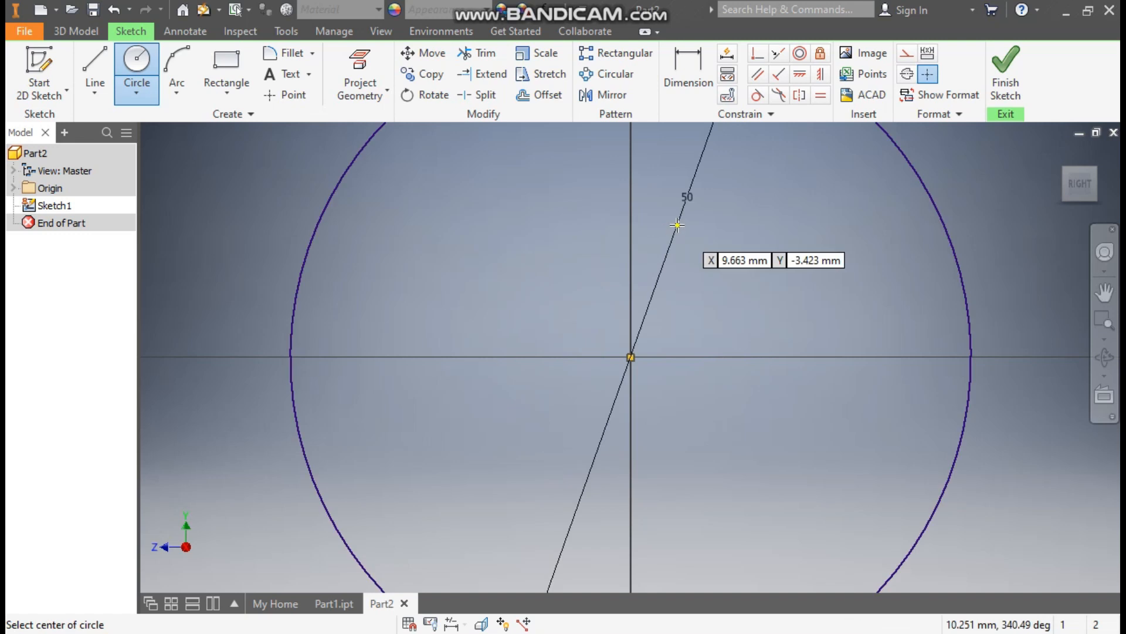
scroll(645, 293, down, 2)
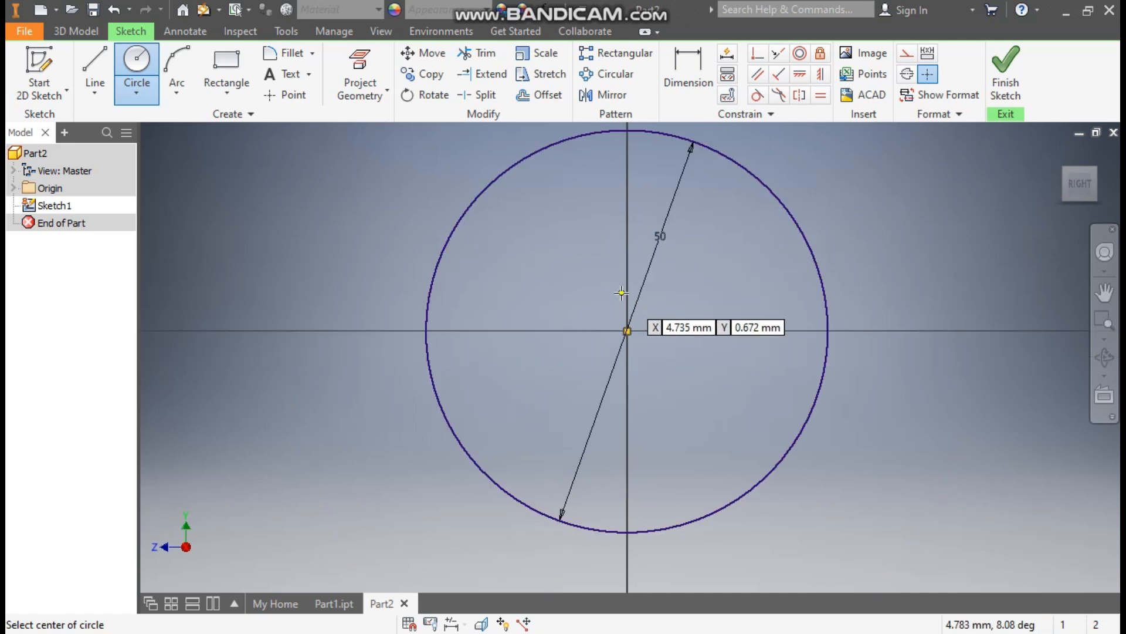
Step: Finish the sketch and extrude the circle symmetrically to a total length of 150 mm
click(1007, 71)
click(92, 61)
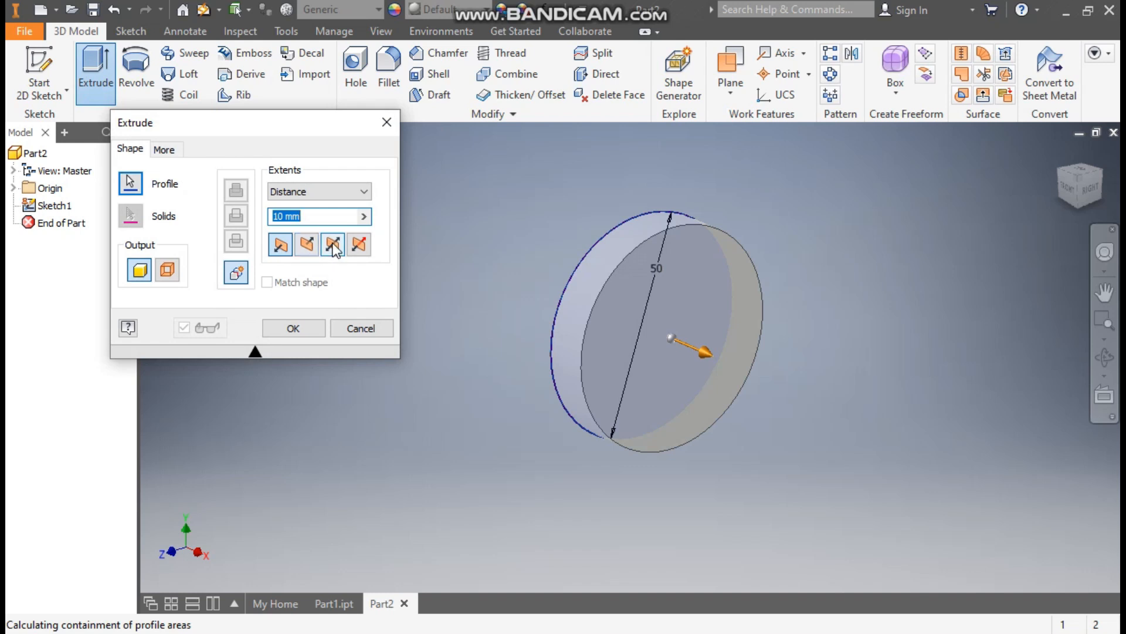
click(334, 245)
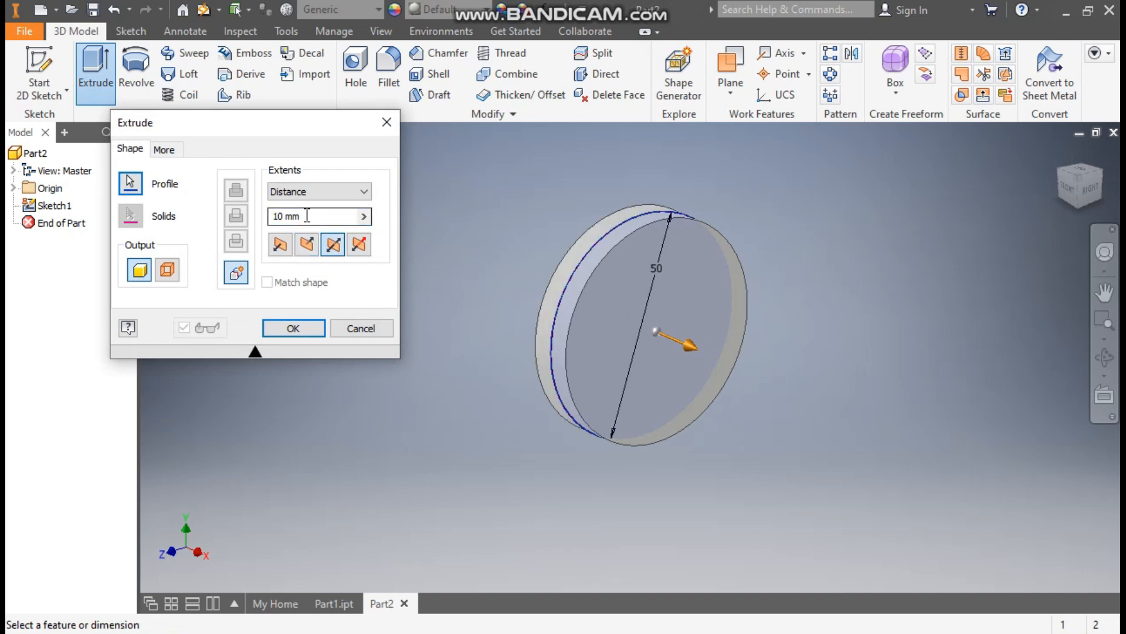
text(15)
middle_drag(625, 274, 691, 392)
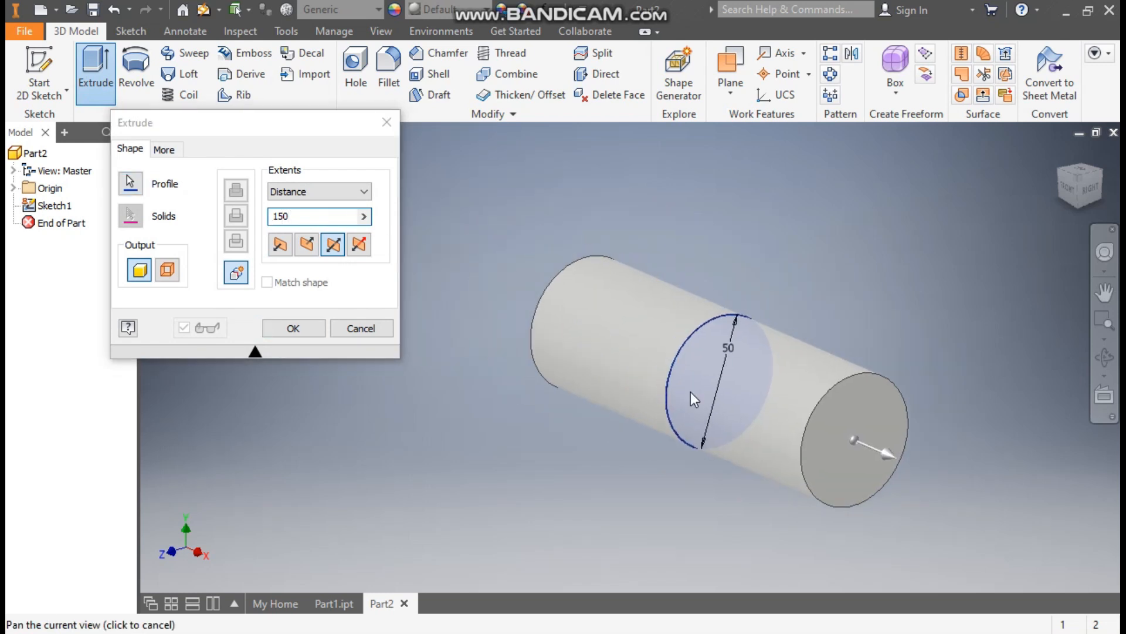
click(302, 329)
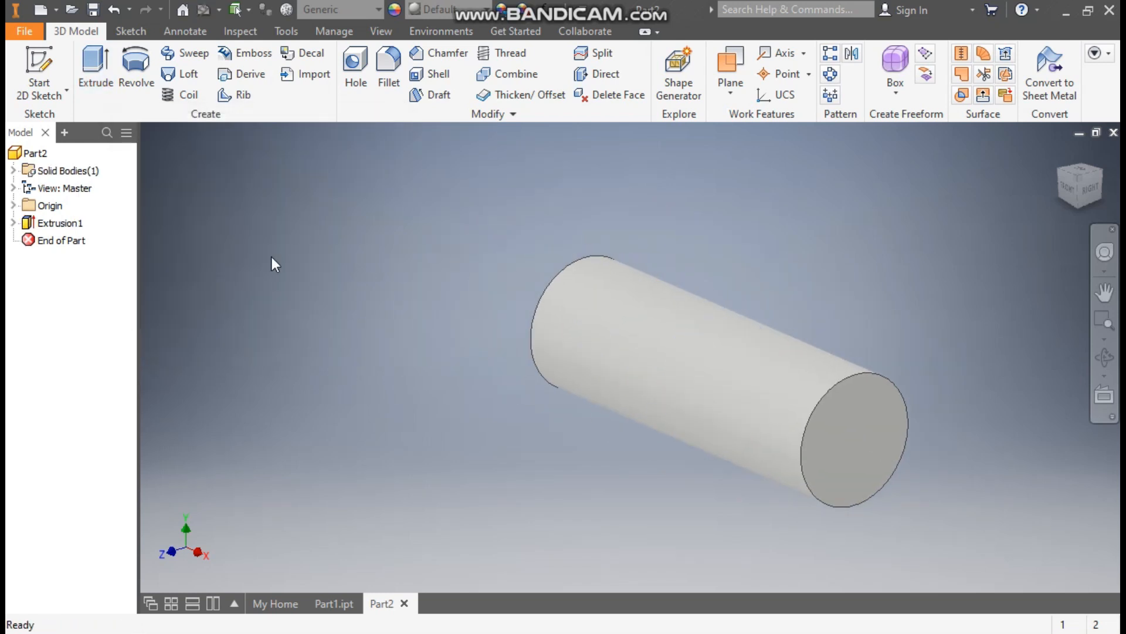
Step: Create a work plane offset -20 mm from the cylinder's front end face
click(735, 90)
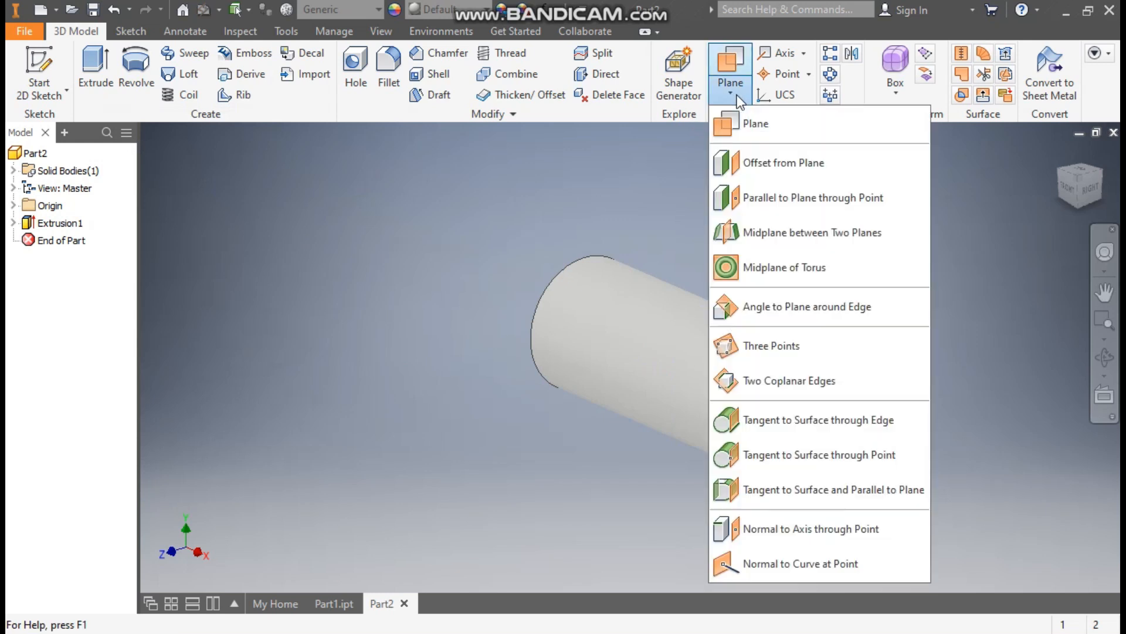
click(766, 164)
click(879, 421)
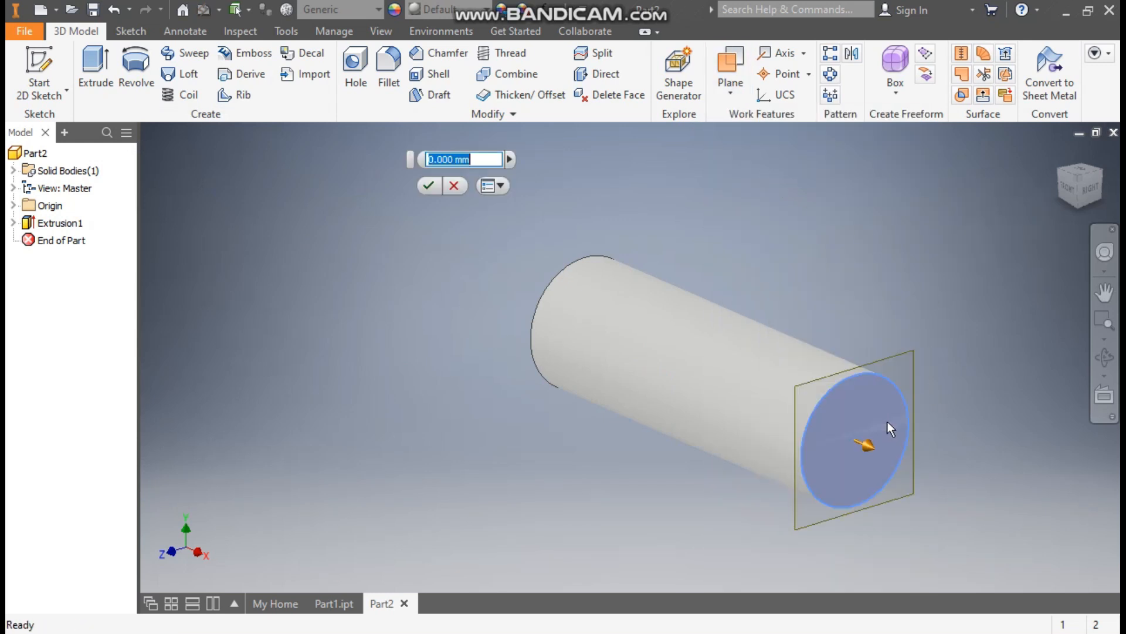
text(-20)
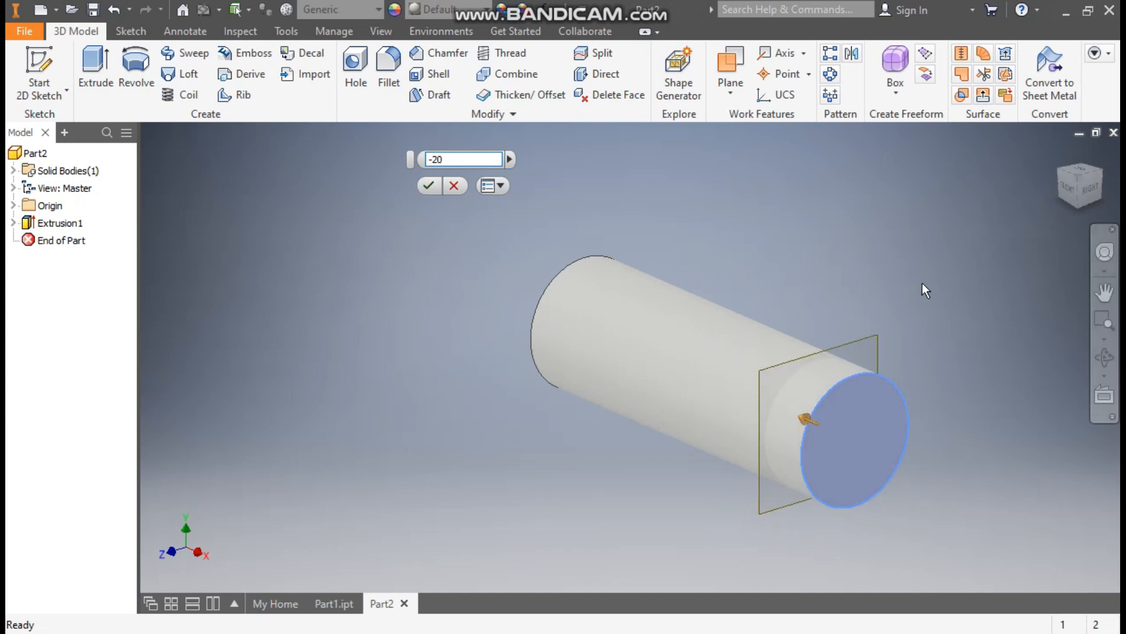
click(428, 186)
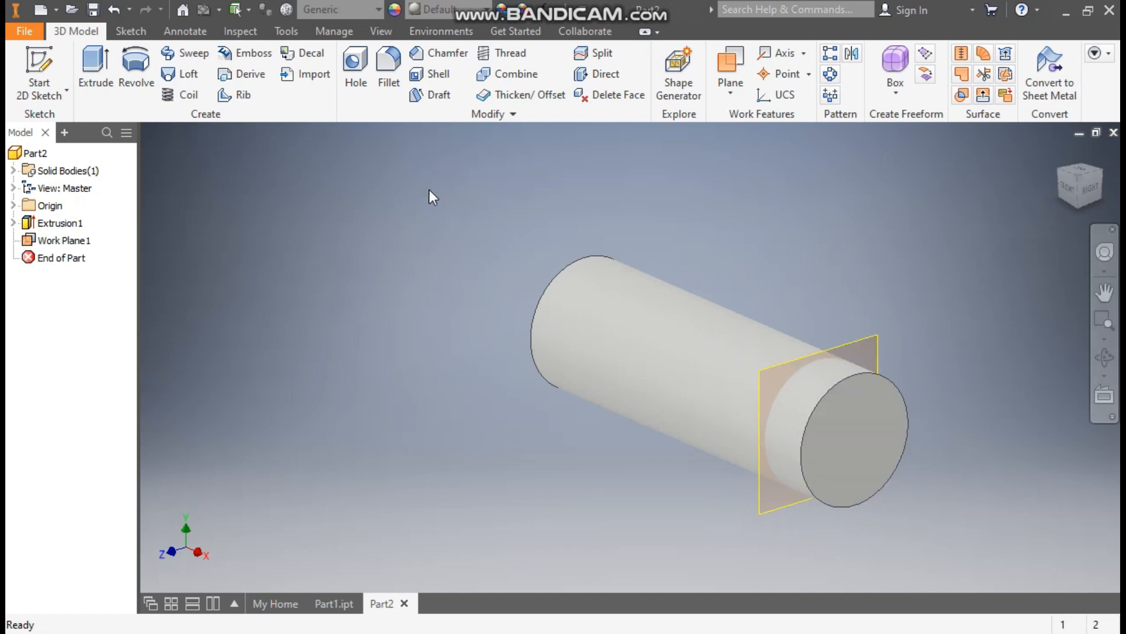
Step: Start a sketch on the offset work plane and draw two converging lines from the circle's top and bottom points up to the right
click(869, 339)
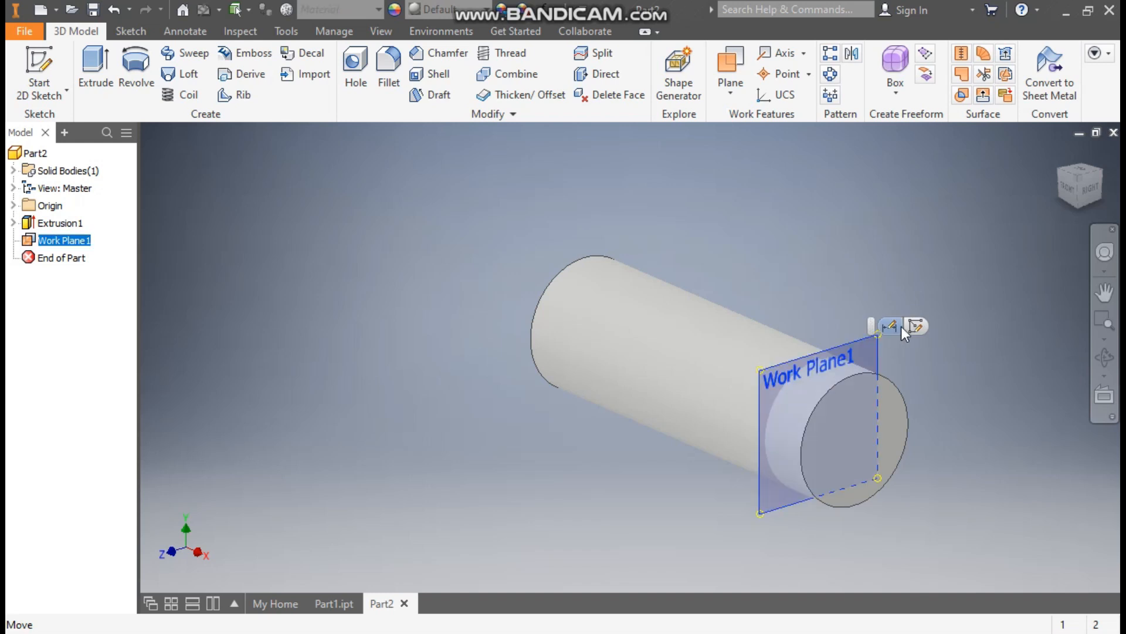
click(917, 325)
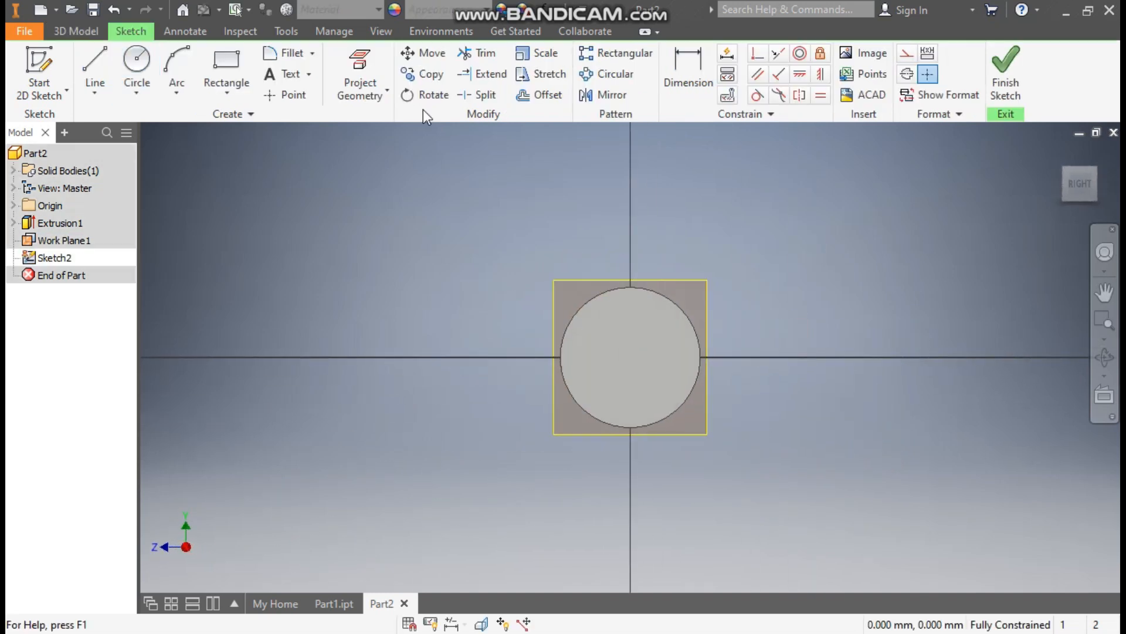
click(96, 60)
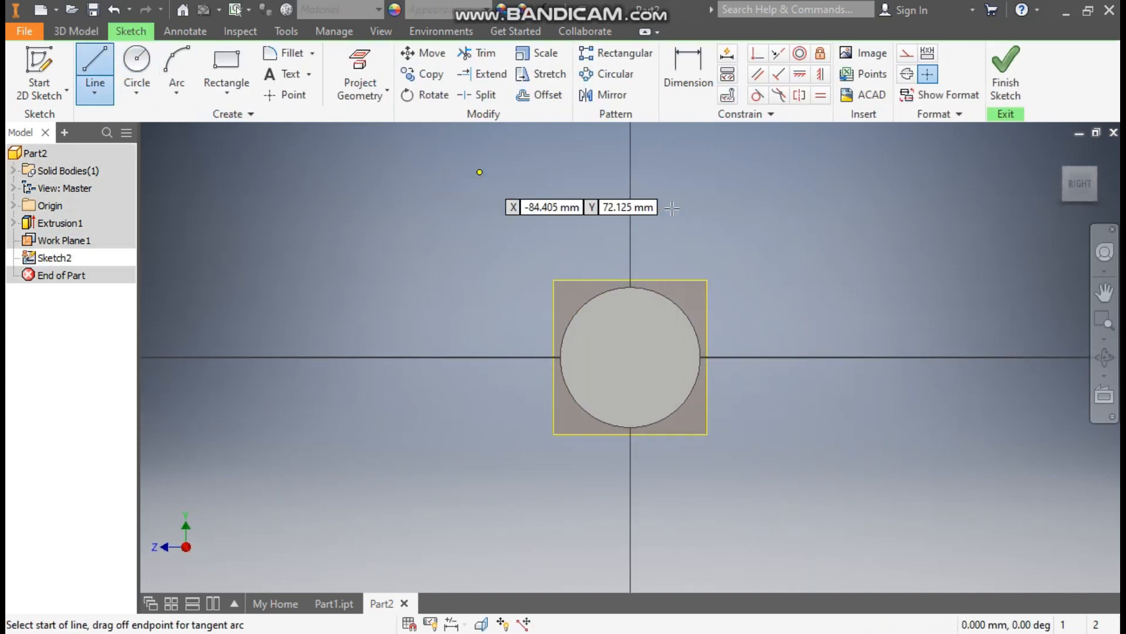
click(631, 287)
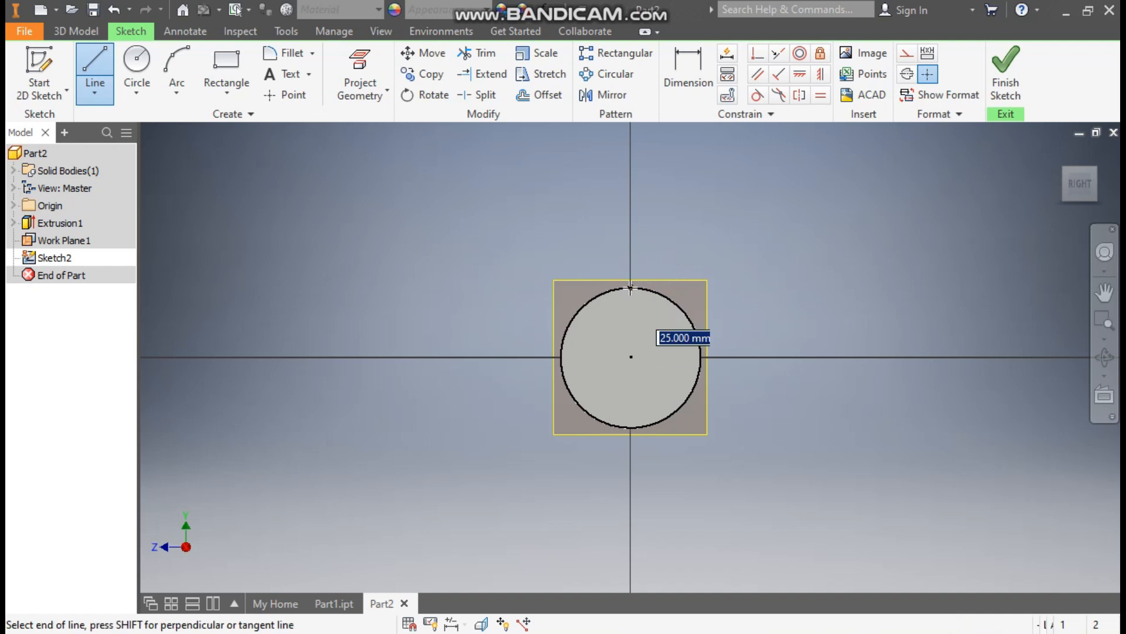
click(884, 170)
double_click(884, 171)
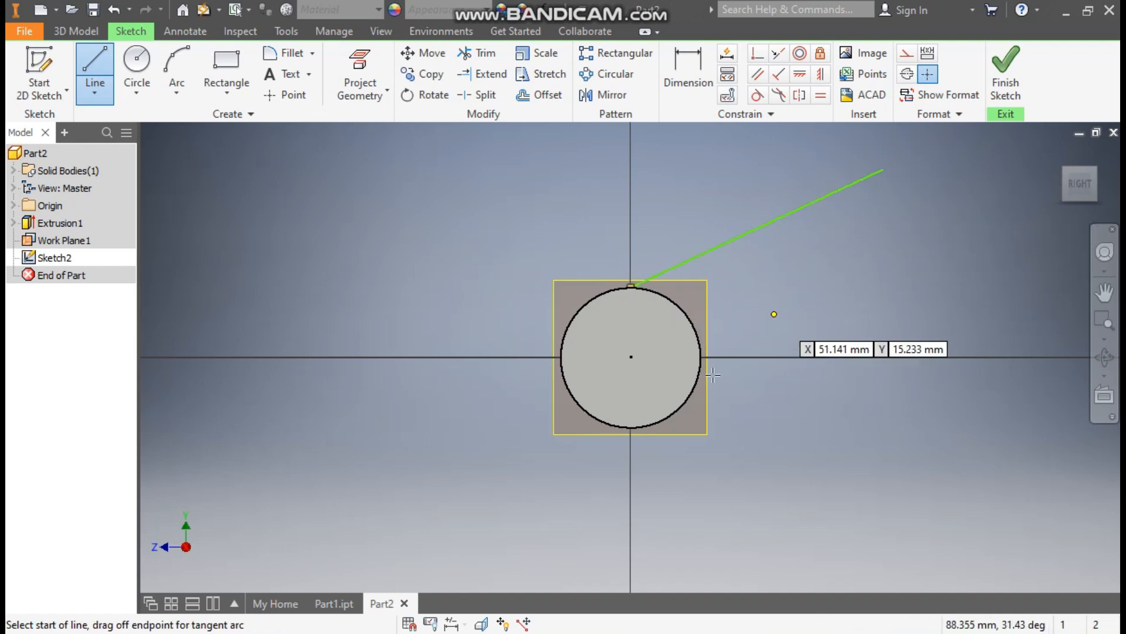
click(630, 427)
double_click(904, 206)
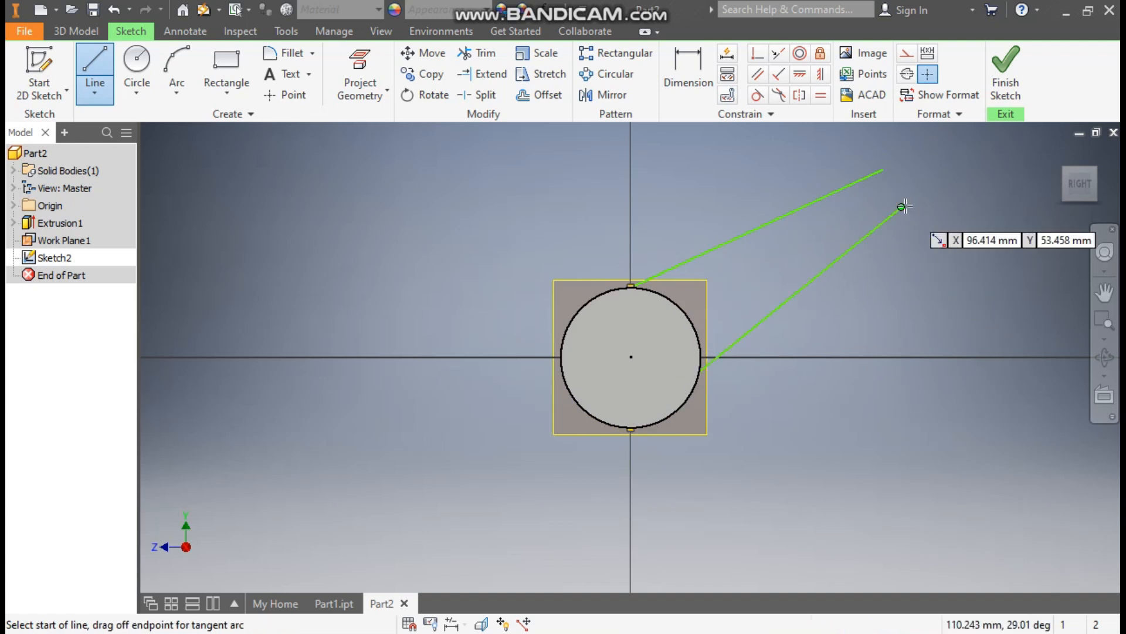
Step: Join the outer ends of the two lines with a three-point arc of about 7.6 mm radius
click(178, 94)
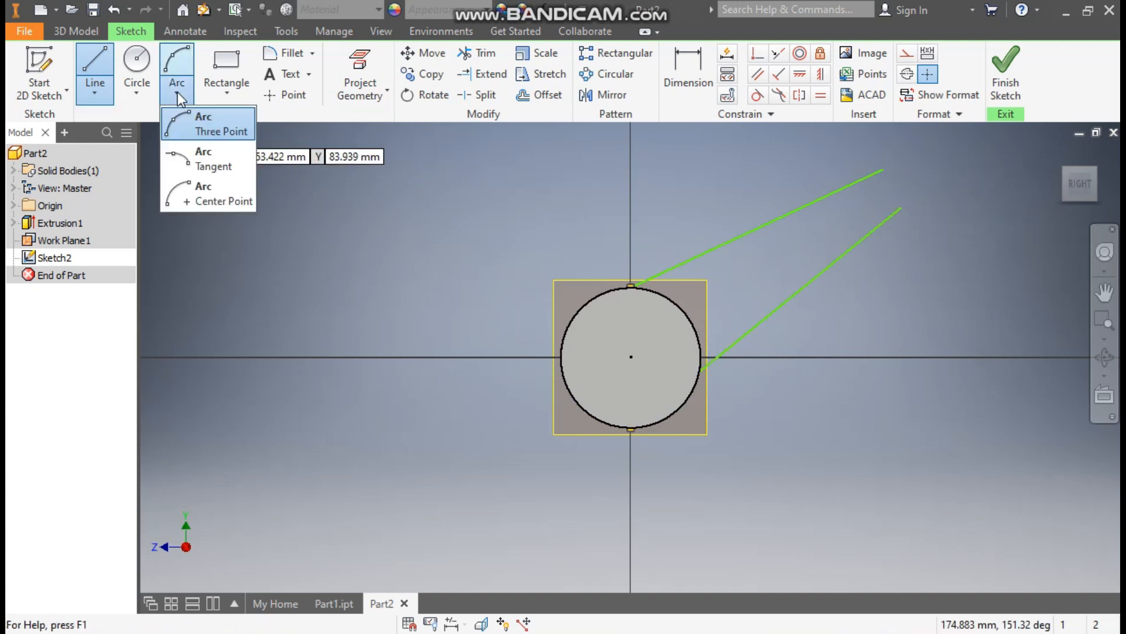
click(196, 125)
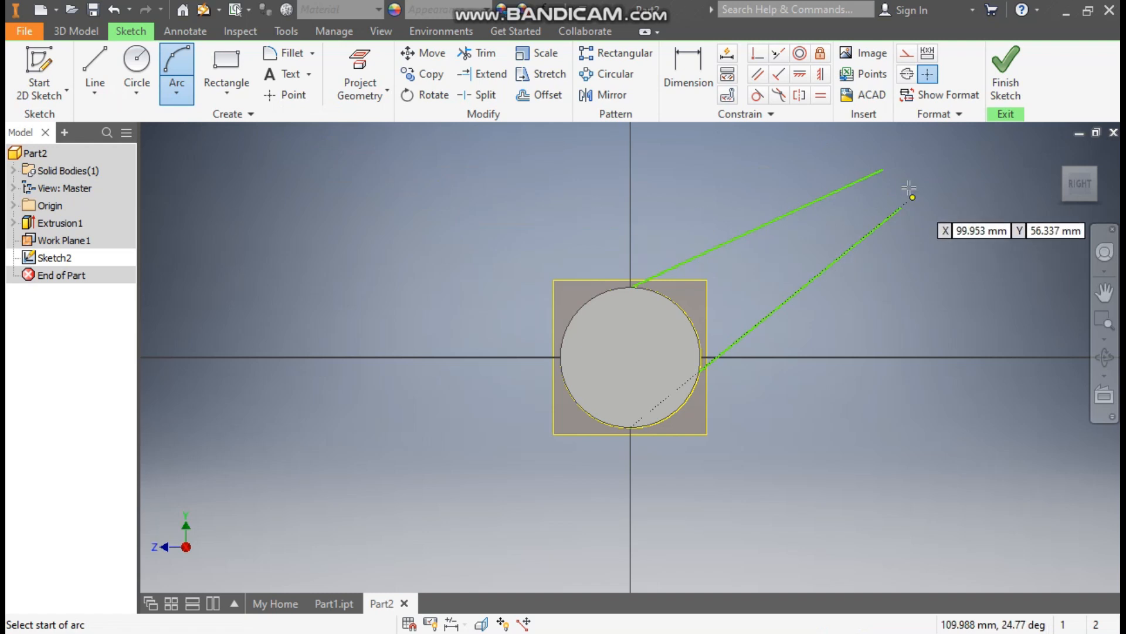
click(882, 170)
click(901, 207)
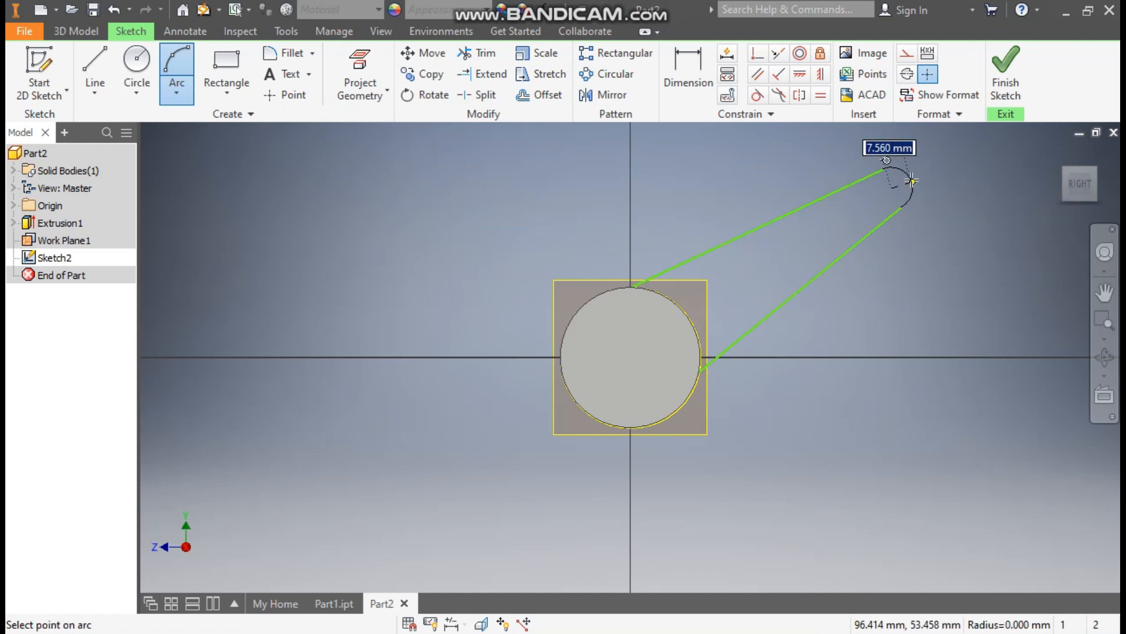
click(910, 177)
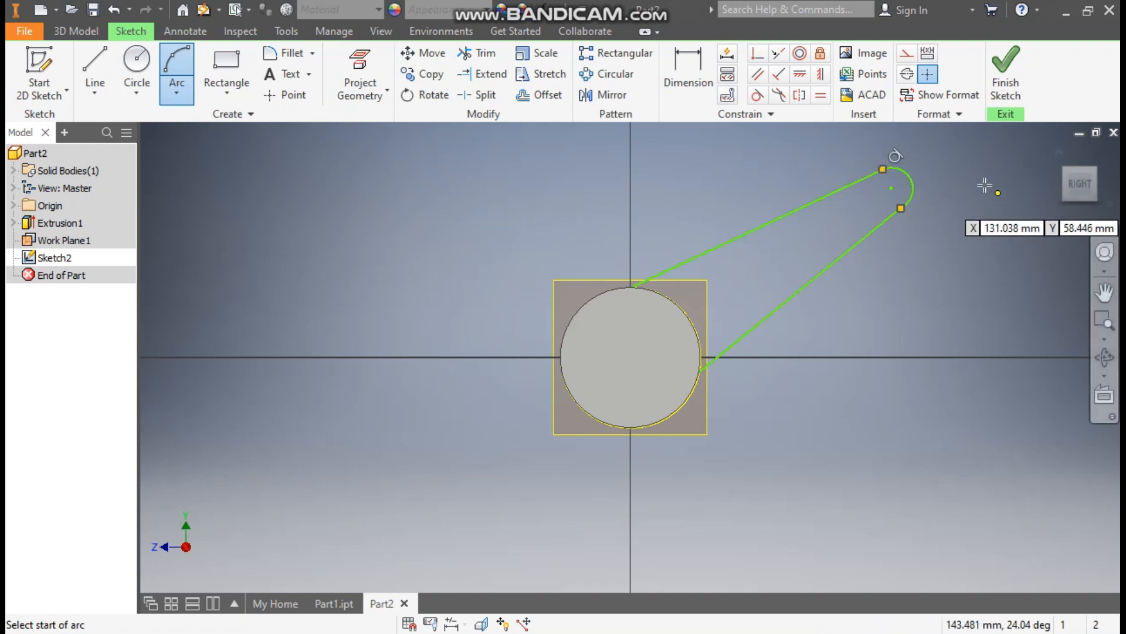
Step: Dimension the end arc with a radius of 8 mm
click(695, 65)
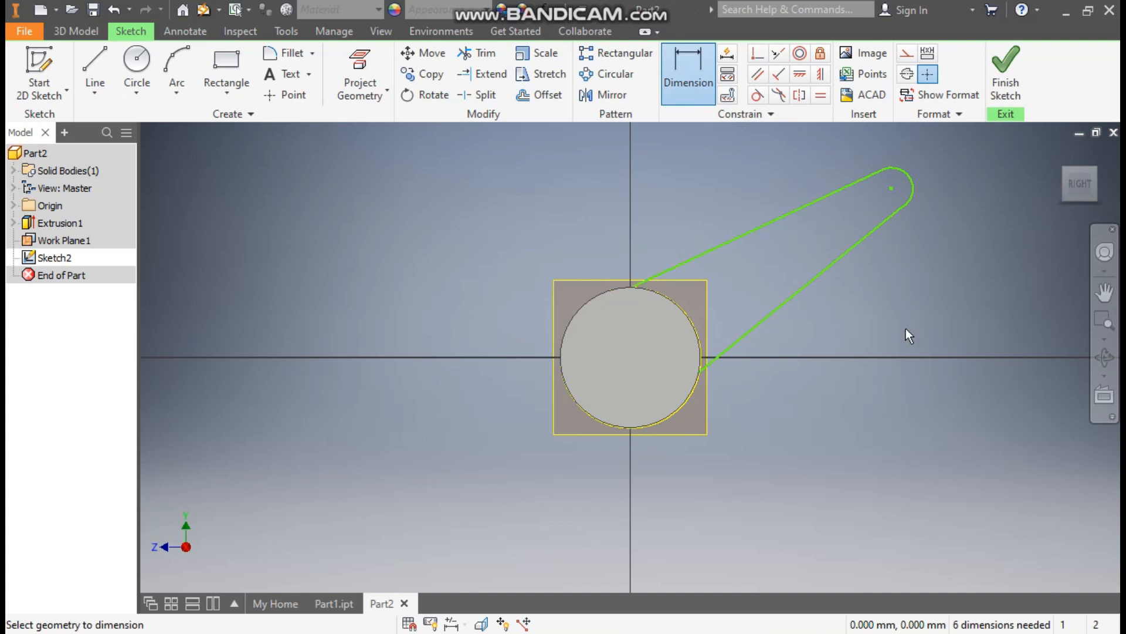
click(903, 168)
click(960, 147)
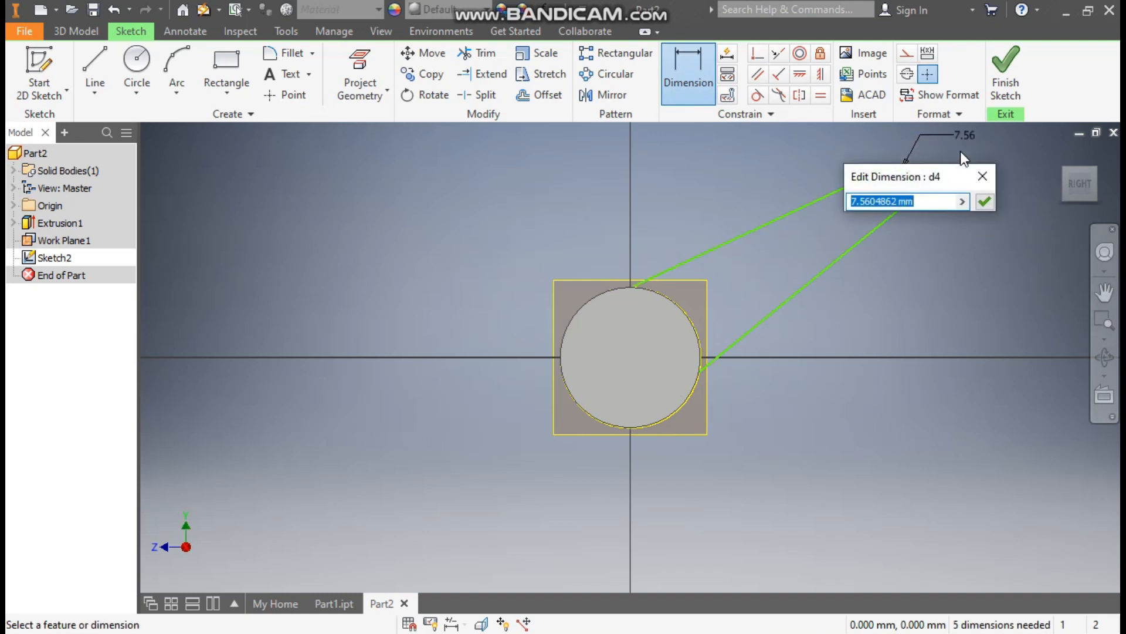
text(10)
key(Return)
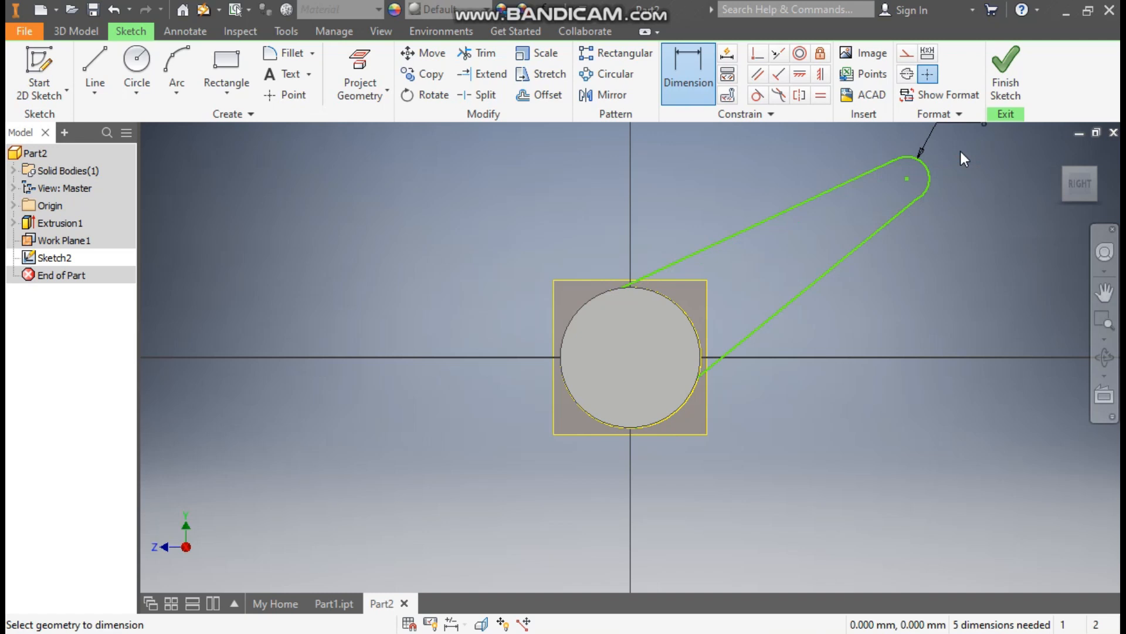
key(Escape)
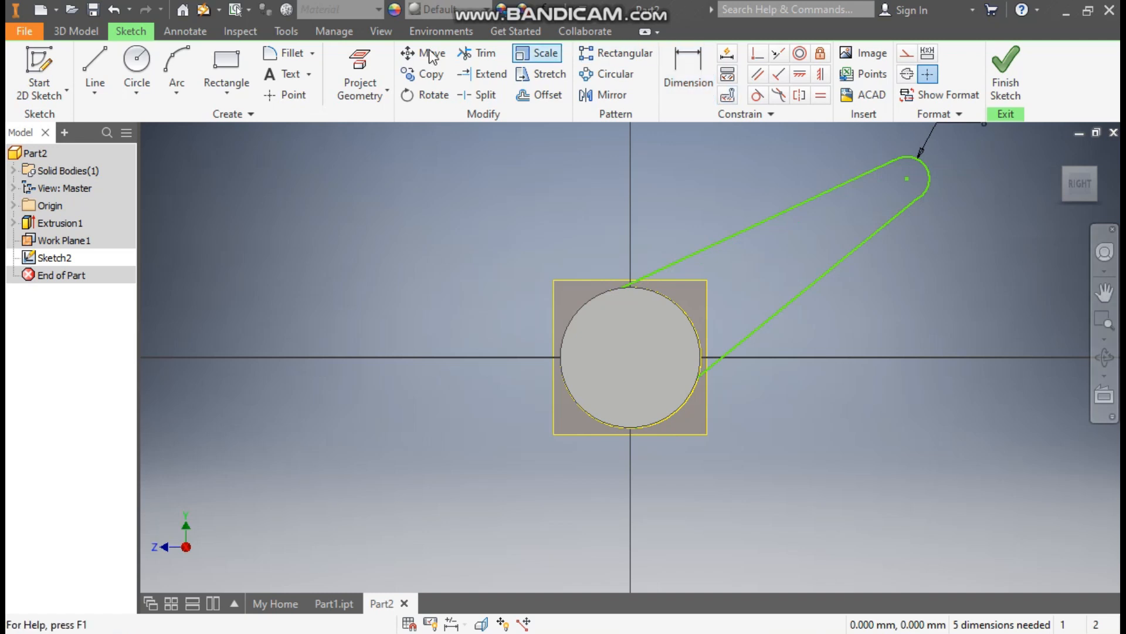
Step: Change the visual style to Wireframe so the sketch lines behind the cylinder can be picked
click(380, 33)
click(217, 89)
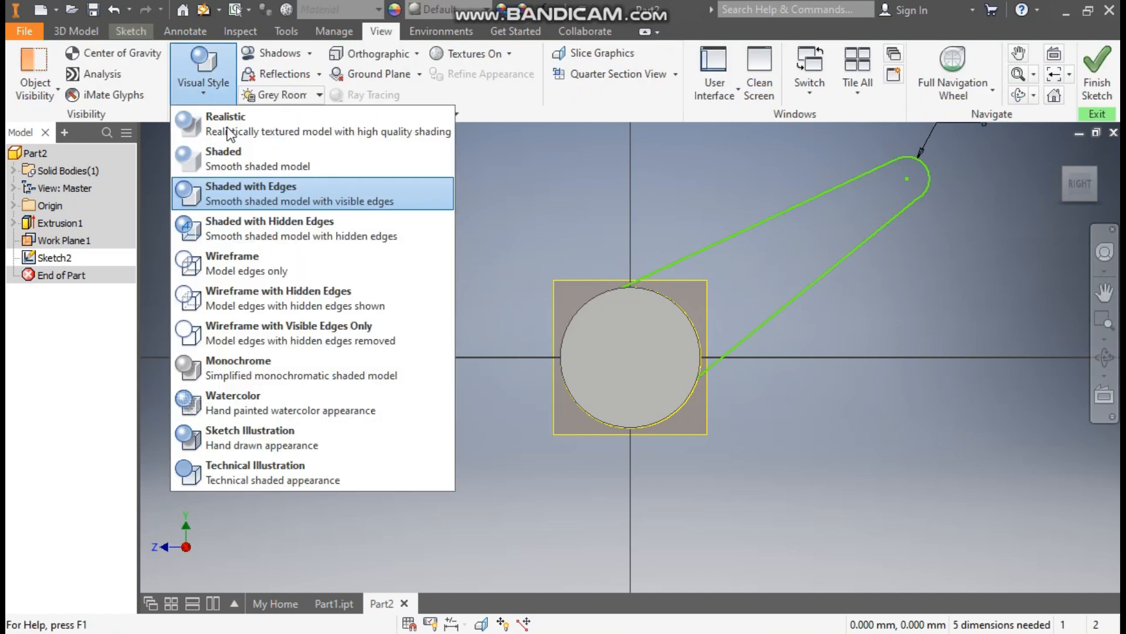
click(245, 260)
middle_drag(635, 180, 569, 202)
click(130, 31)
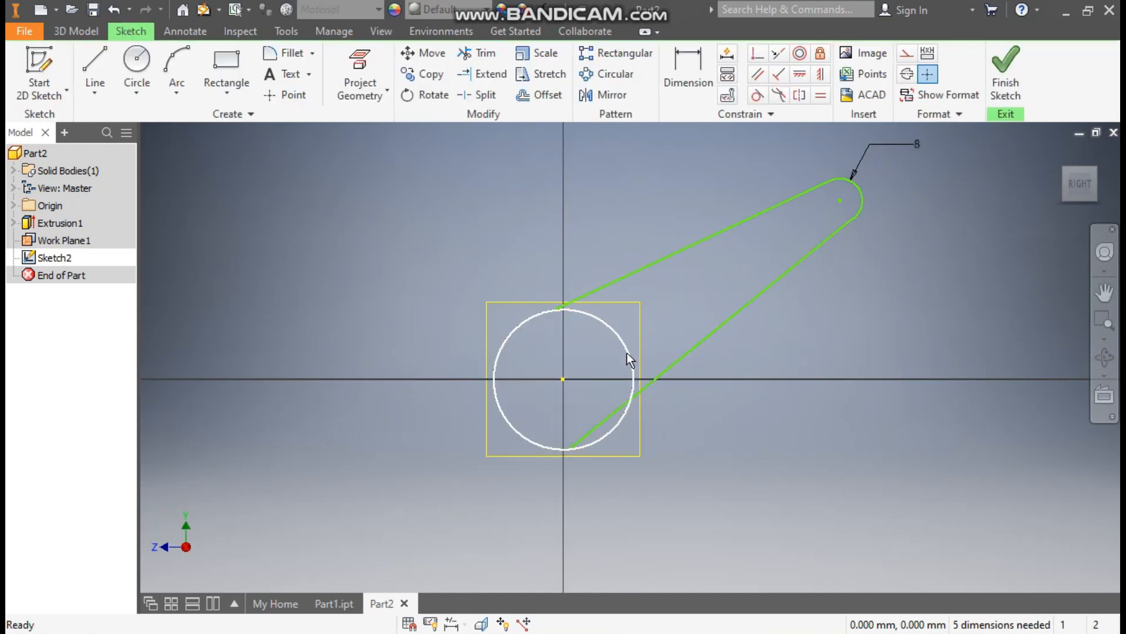
Step: Apply tangent constraints between the cylinder's circle and both the upper and lower arm lines
click(758, 99)
click(590, 292)
click(590, 314)
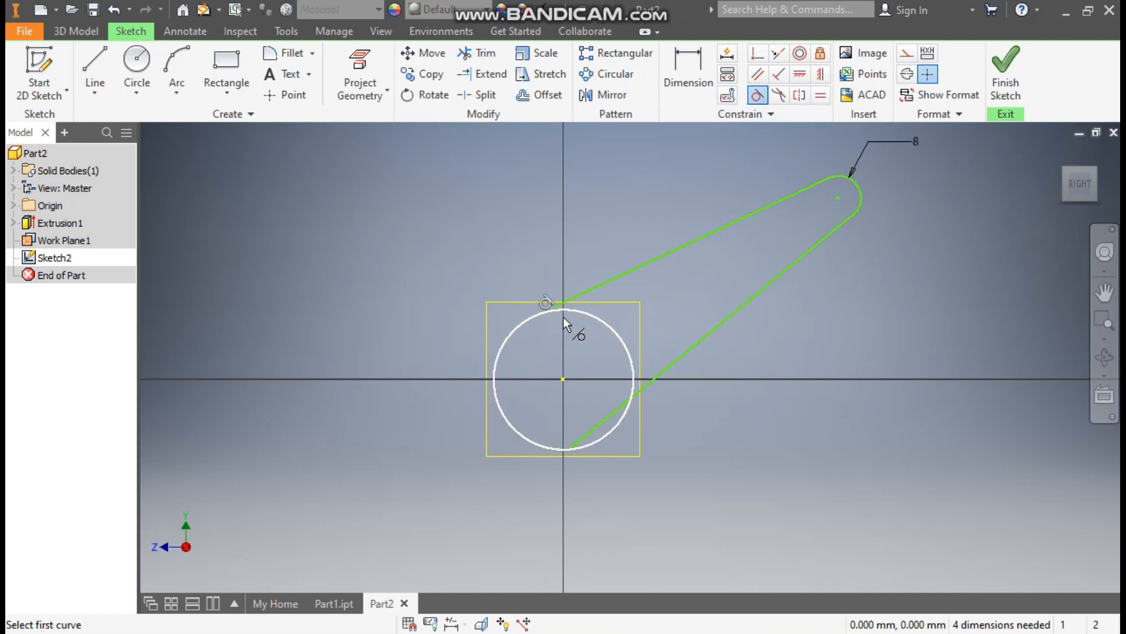
click(614, 412)
click(625, 414)
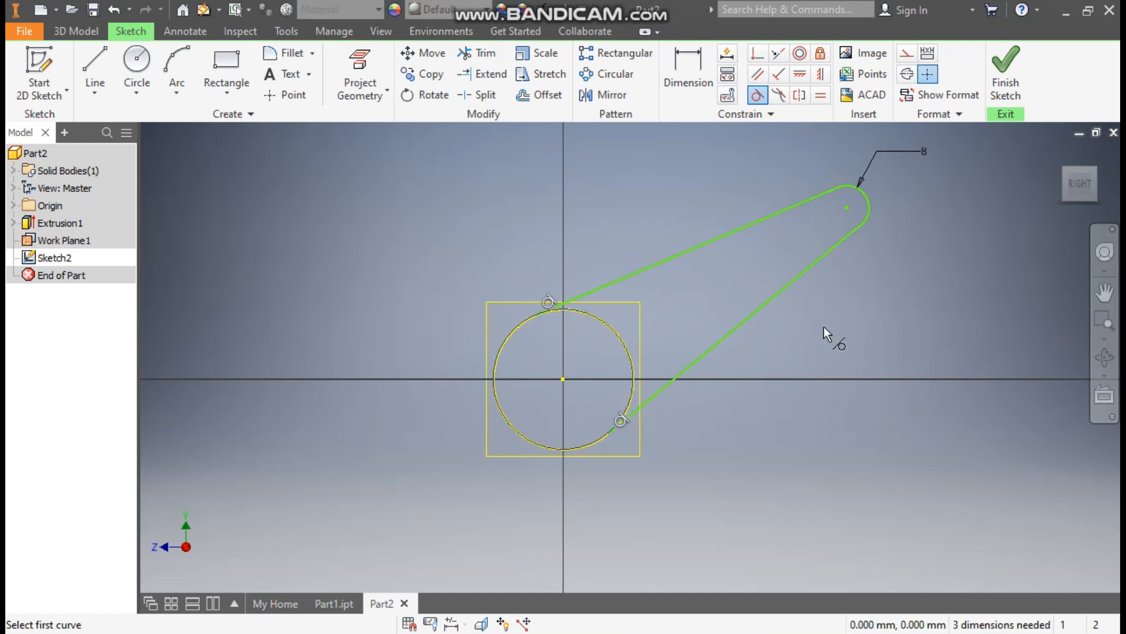
Step: Draw a line from the centre of the cylinder's circle to the centre of the arm's end arc
click(96, 91)
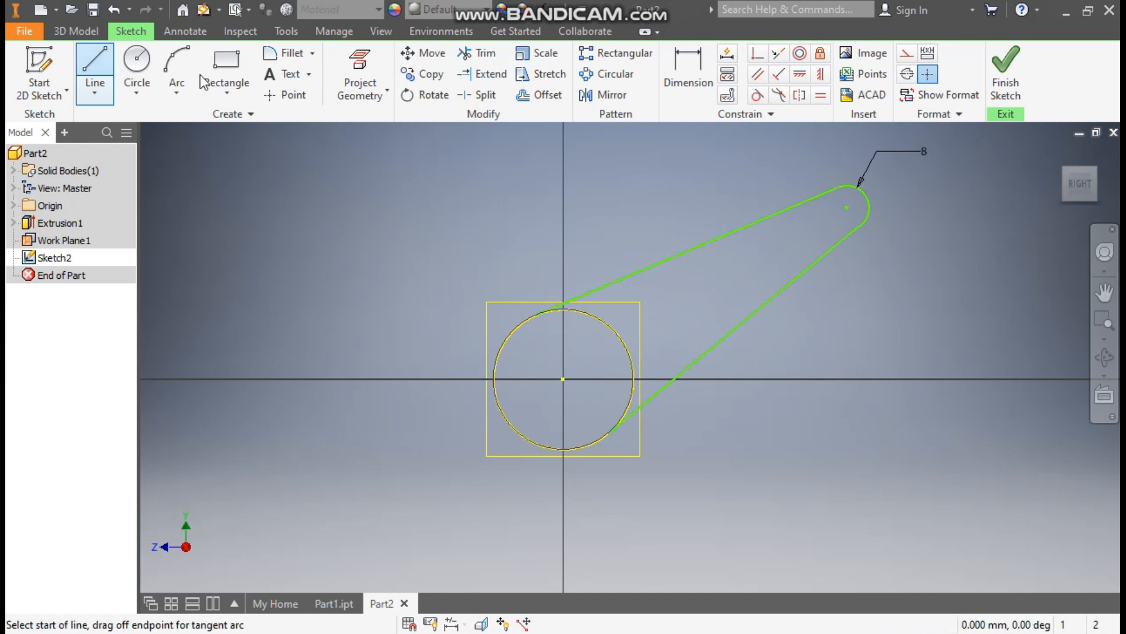
click(563, 379)
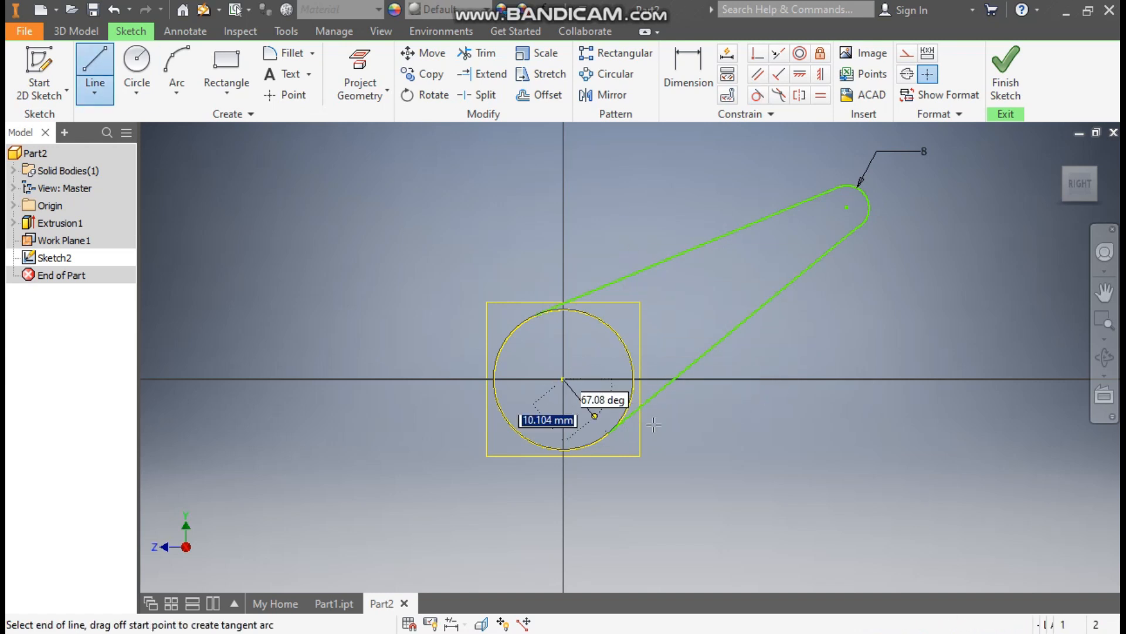
click(847, 207)
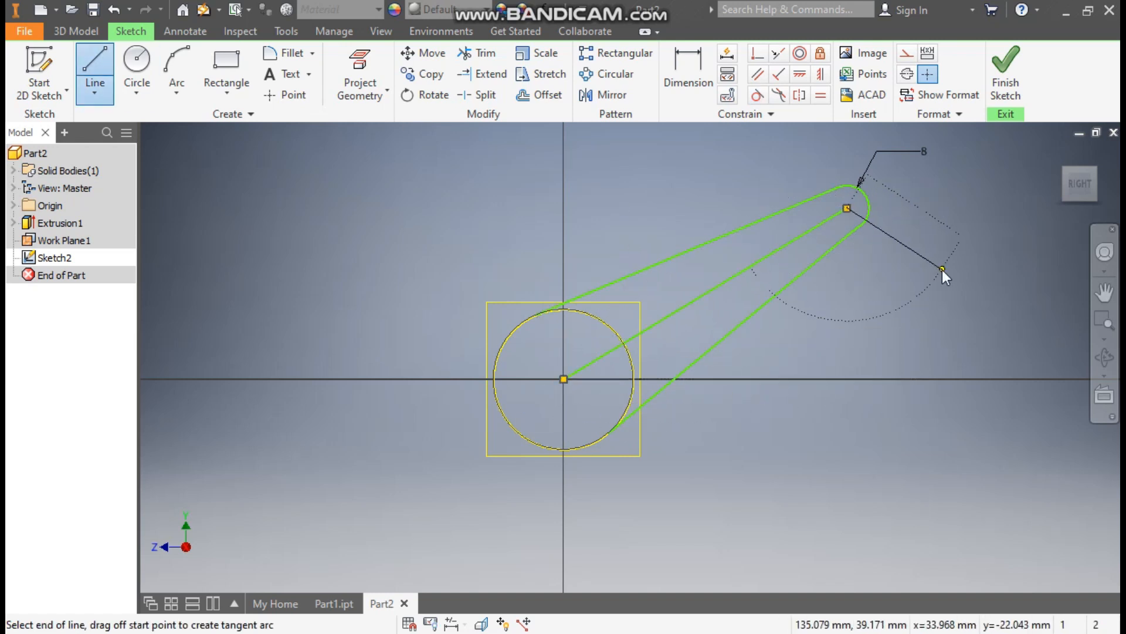
key(Escape)
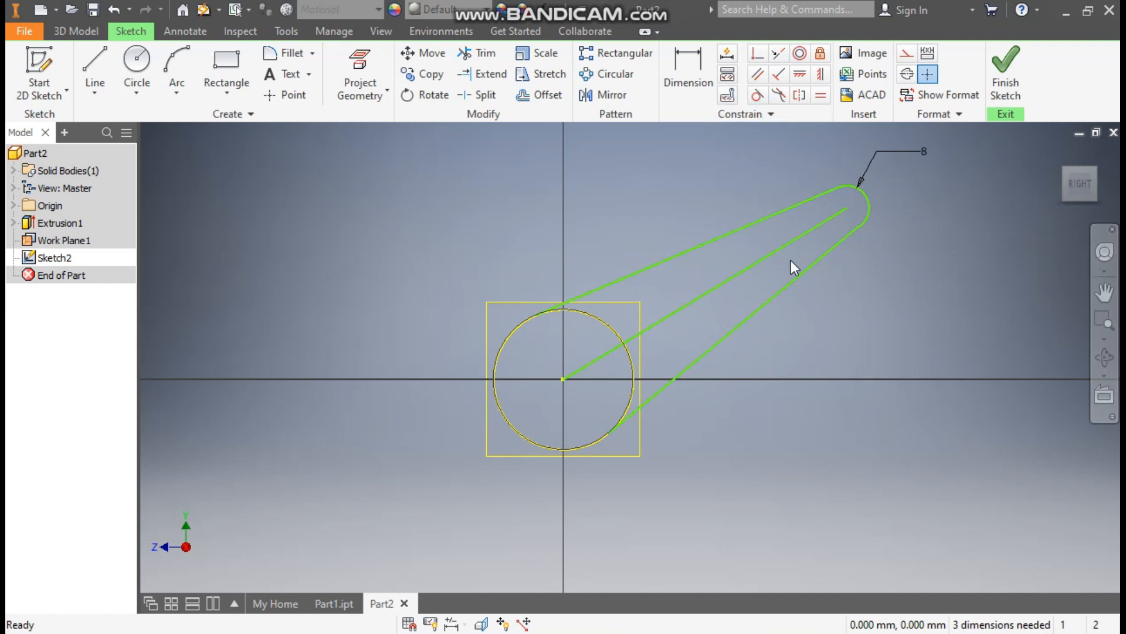
Step: Draw a horizontal reference line from the circle's centre, extending past the arm's rounded end
click(95, 71)
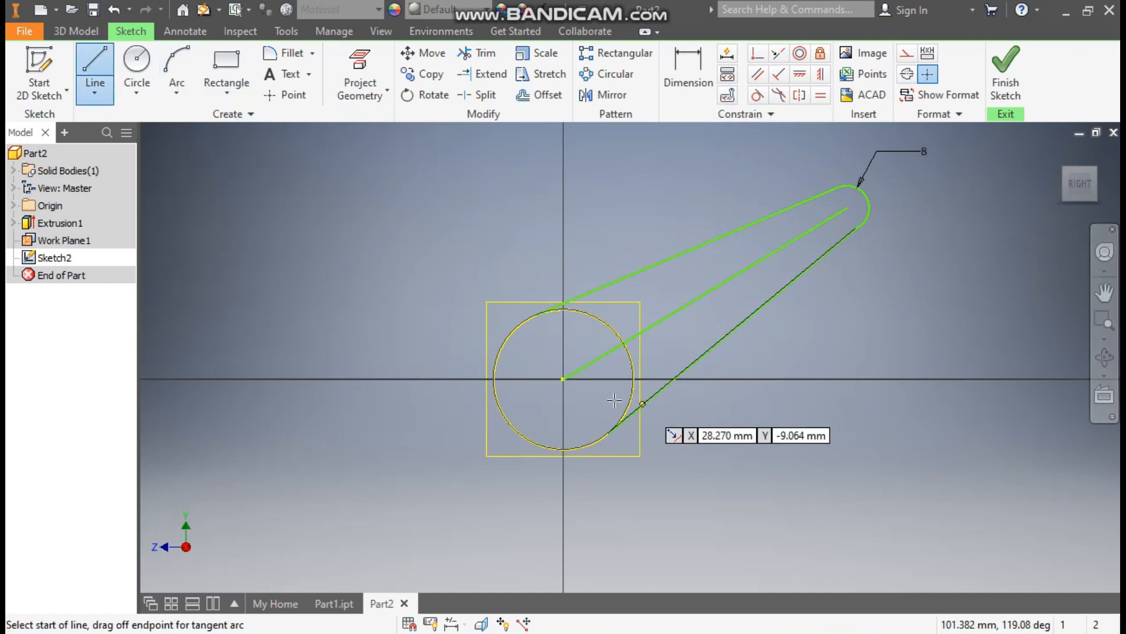
click(563, 378)
click(1011, 379)
key(Escape)
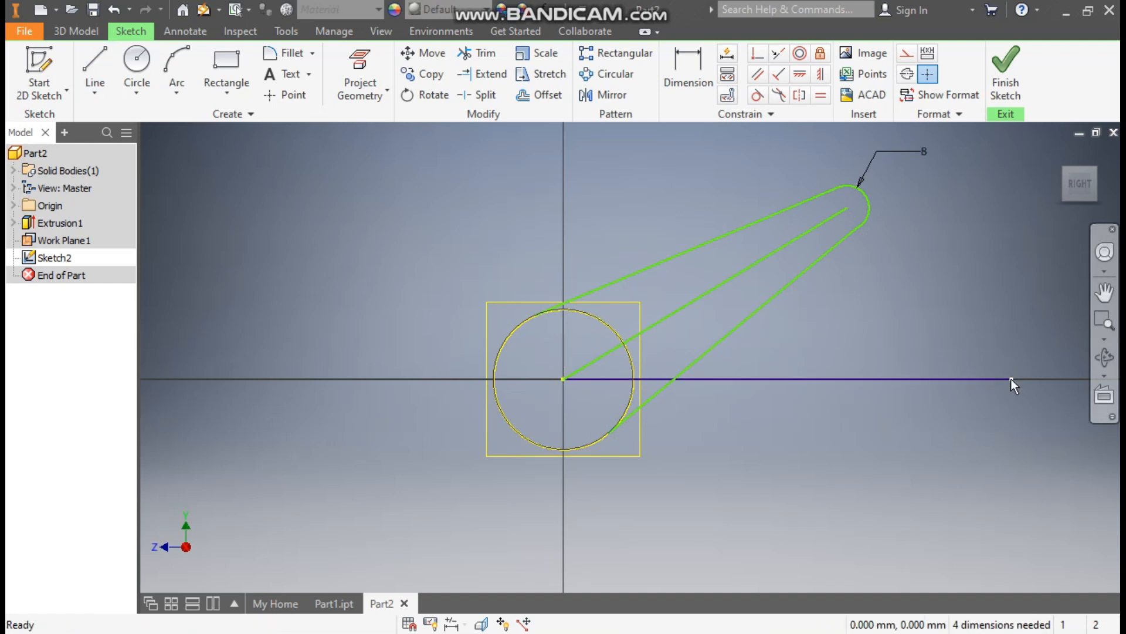
Step: Convert the horizontal reference line and the arm's centre line to construction geometry
click(970, 379)
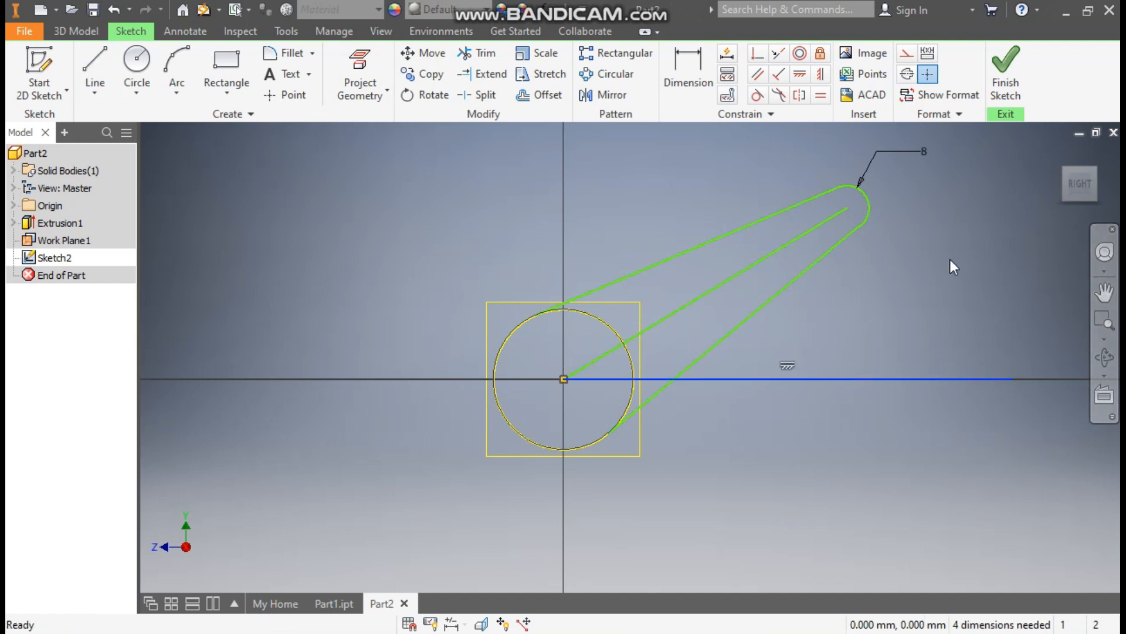
click(906, 53)
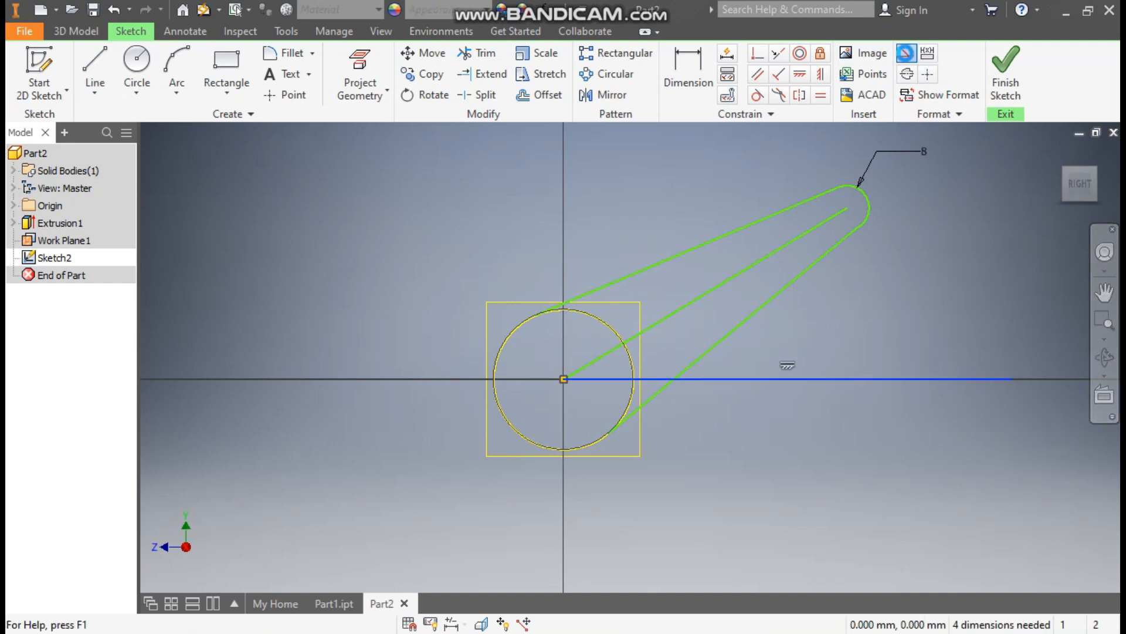
click(787, 246)
click(912, 56)
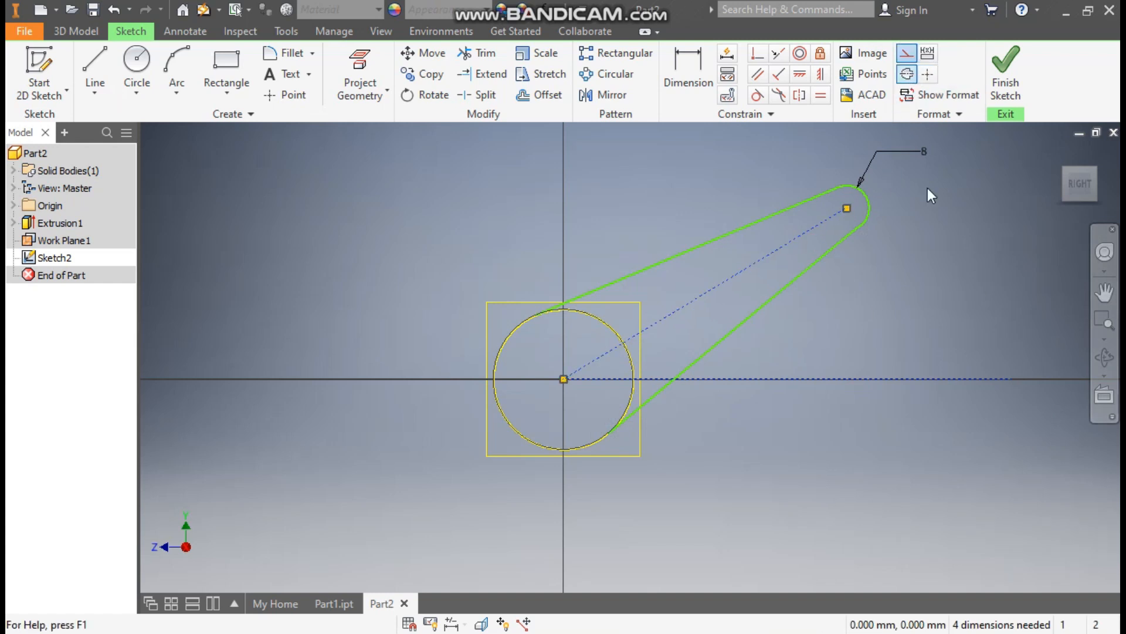
Step: Dimension the angle between the arm's centre line and the horizontal construction line as 45 degrees
click(702, 85)
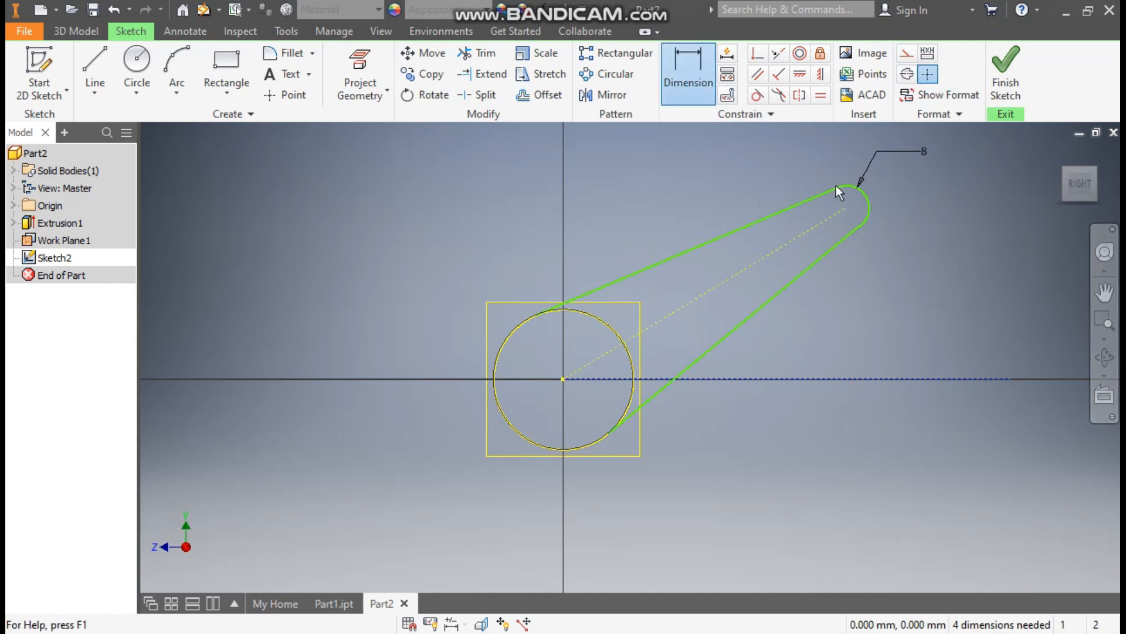
click(782, 249)
click(835, 379)
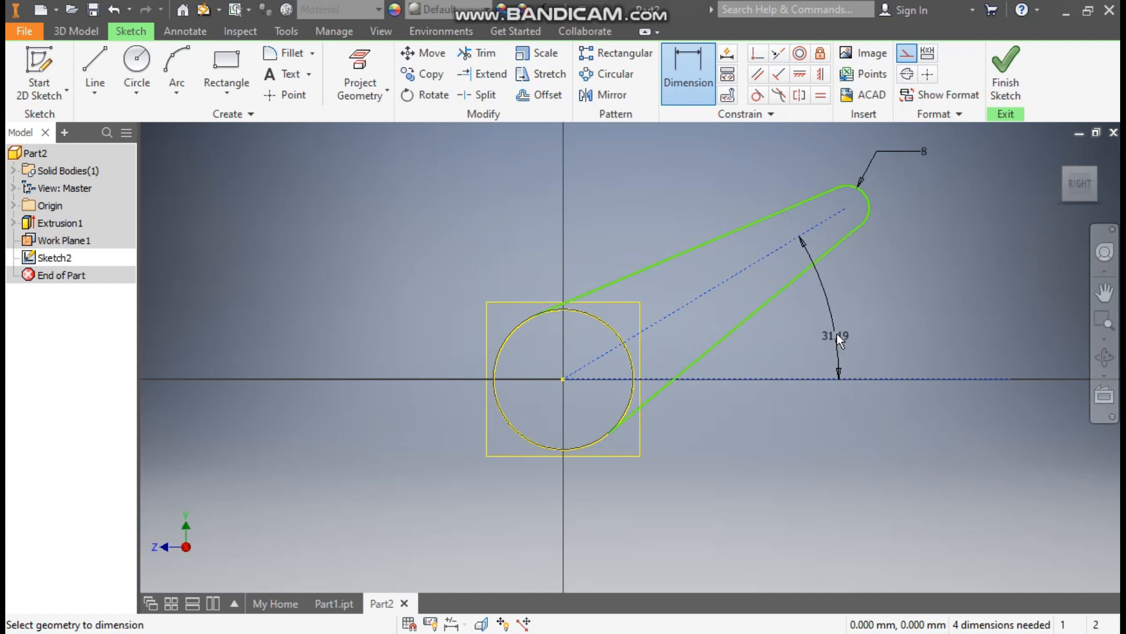
click(836, 333)
text(45)
key(Return)
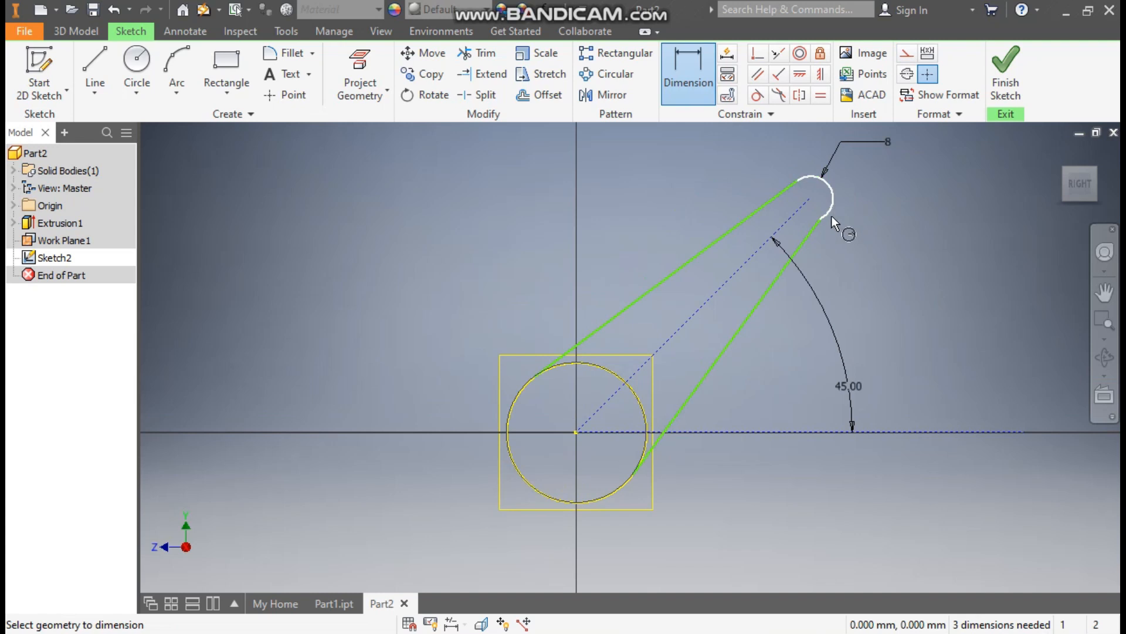
Step: Apply a tangent constraint between the arm's end arc and the lower arm line
click(859, 136)
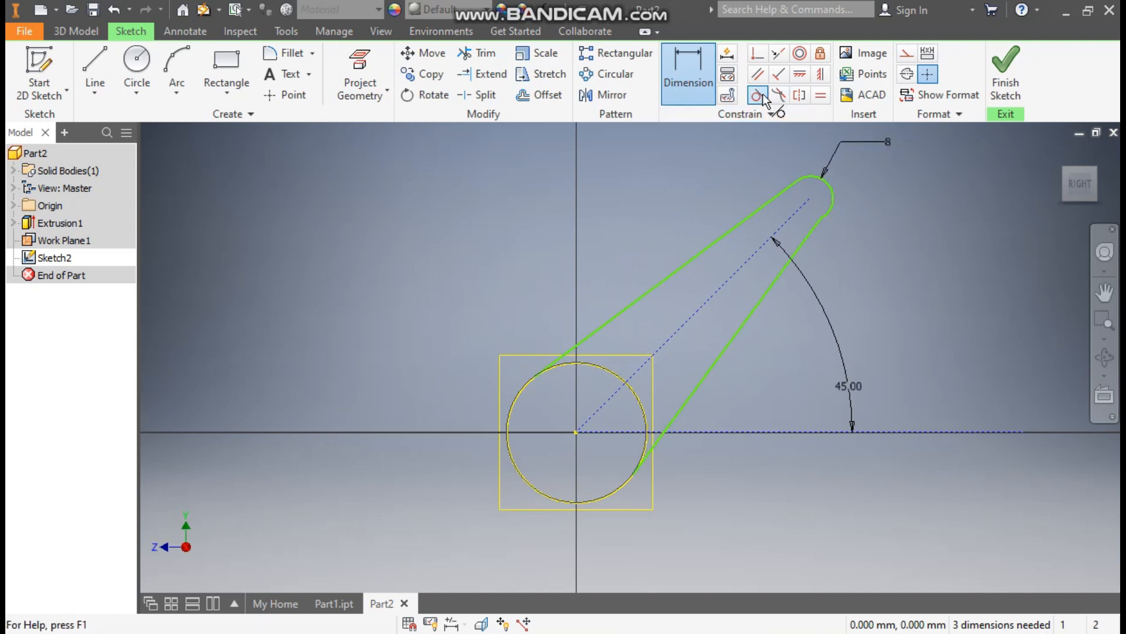
click(757, 95)
click(831, 193)
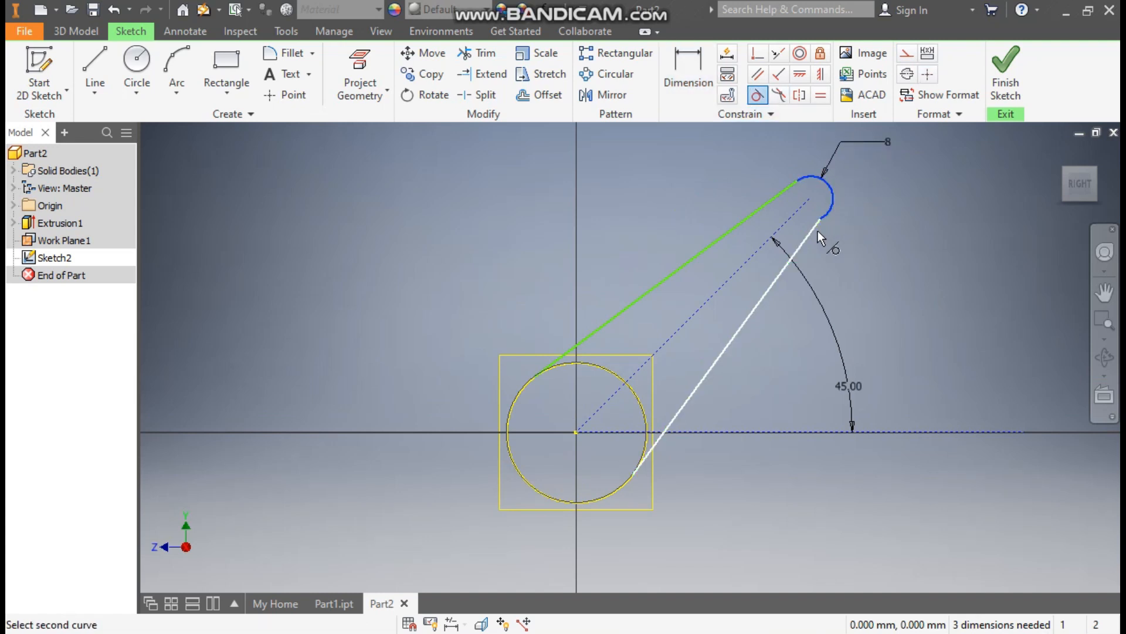
click(818, 230)
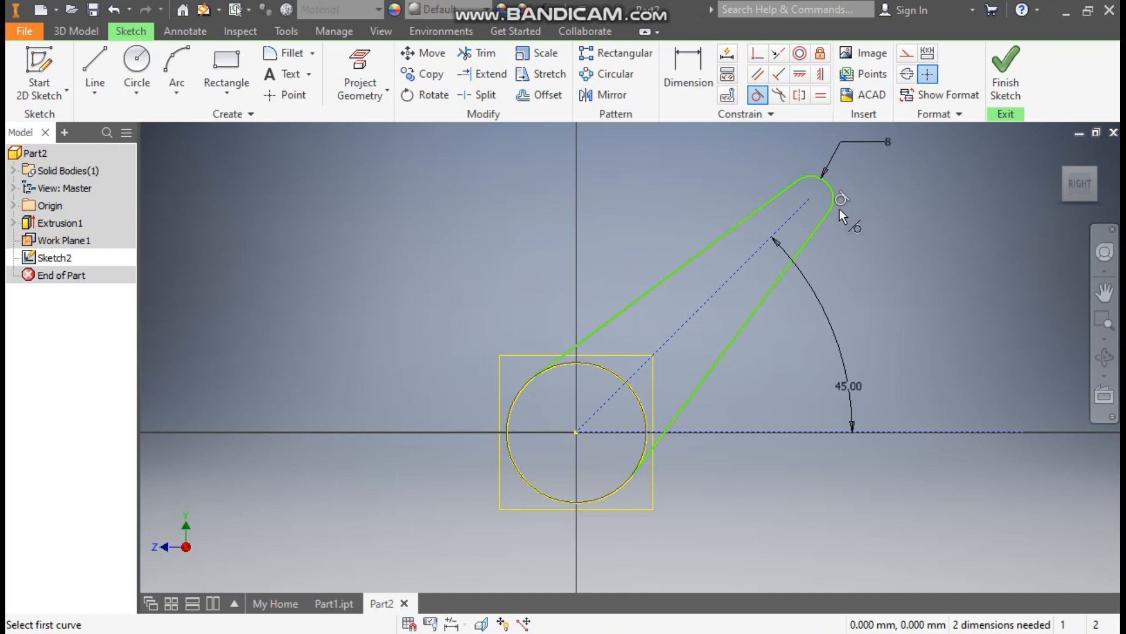
key(Escape)
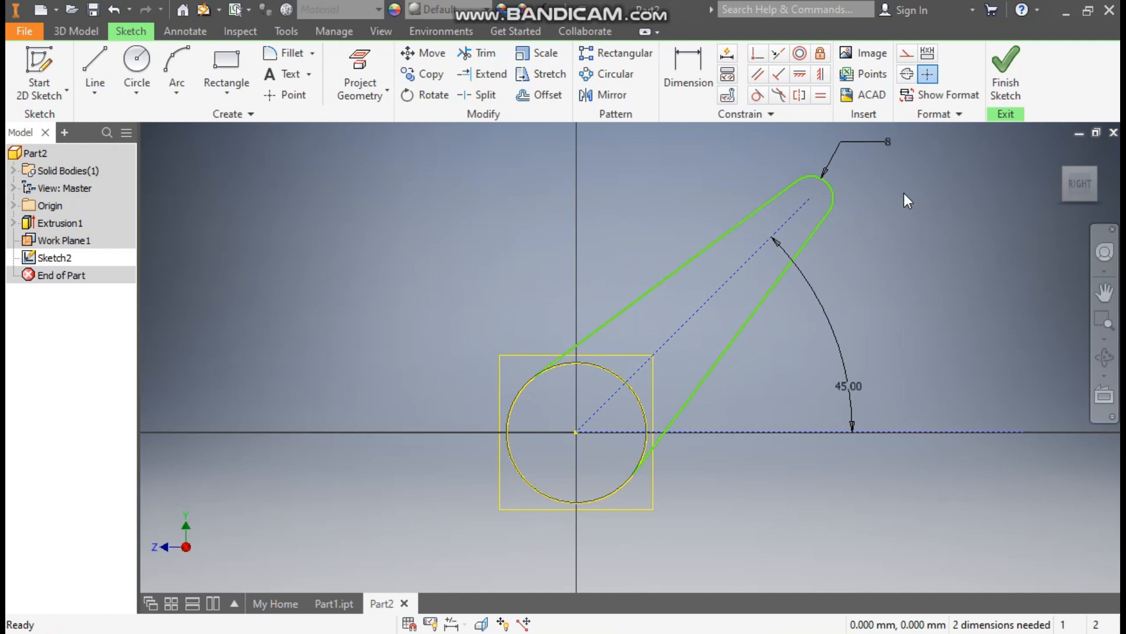
Step: Add an aligned dimension of 100 mm to the arm's construction centre line
click(691, 76)
click(713, 299)
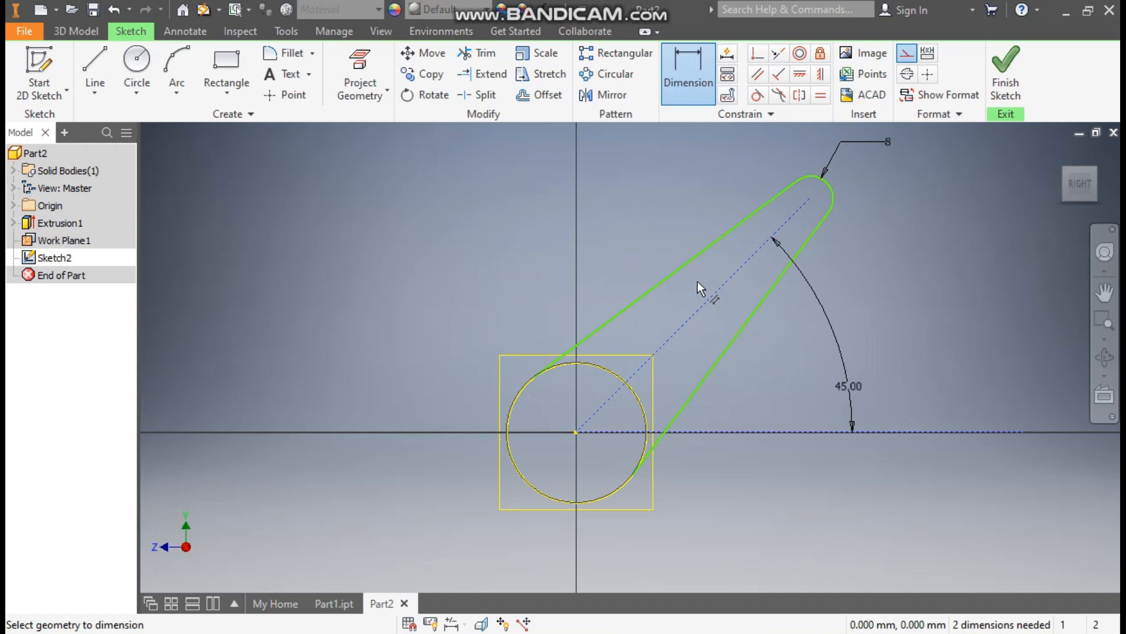
right_click(642, 220)
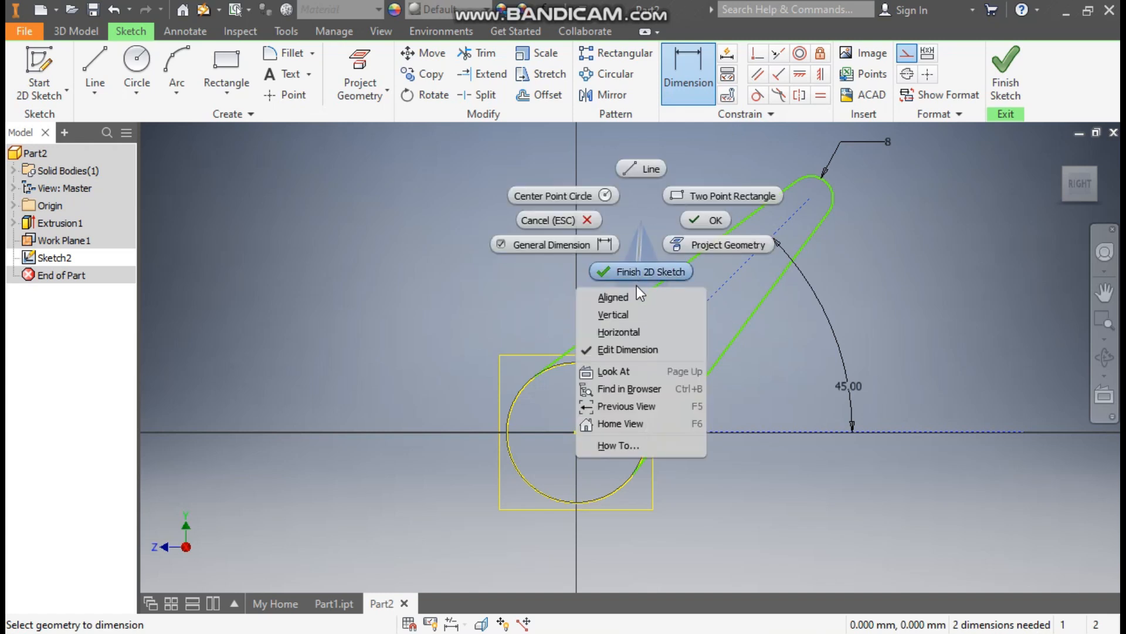
click(636, 285)
click(635, 294)
click(631, 223)
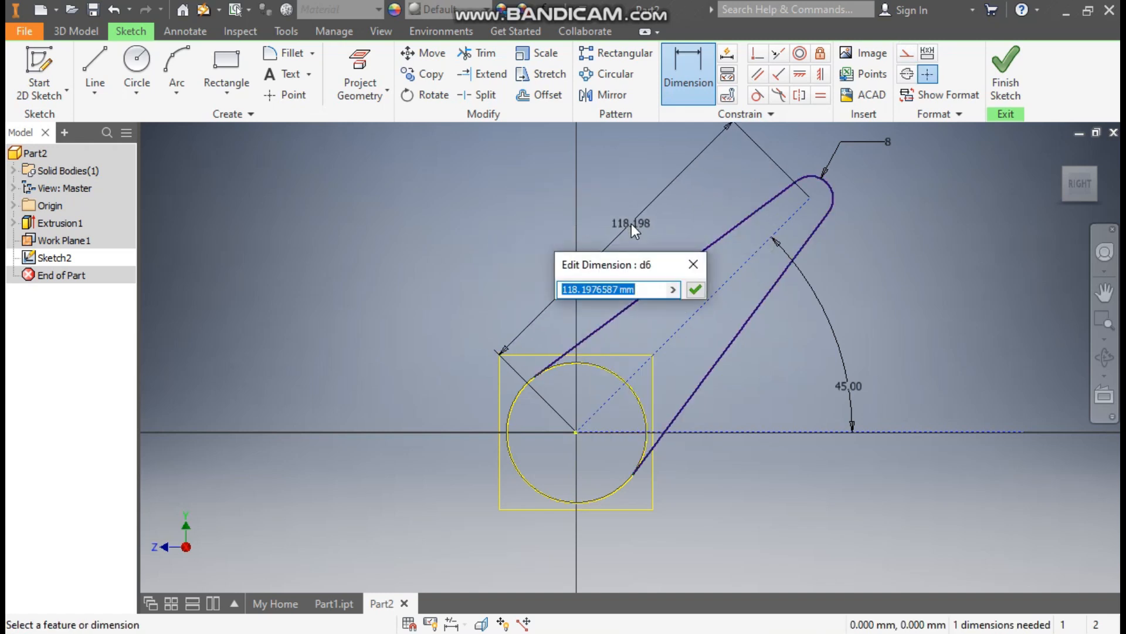
text(100)
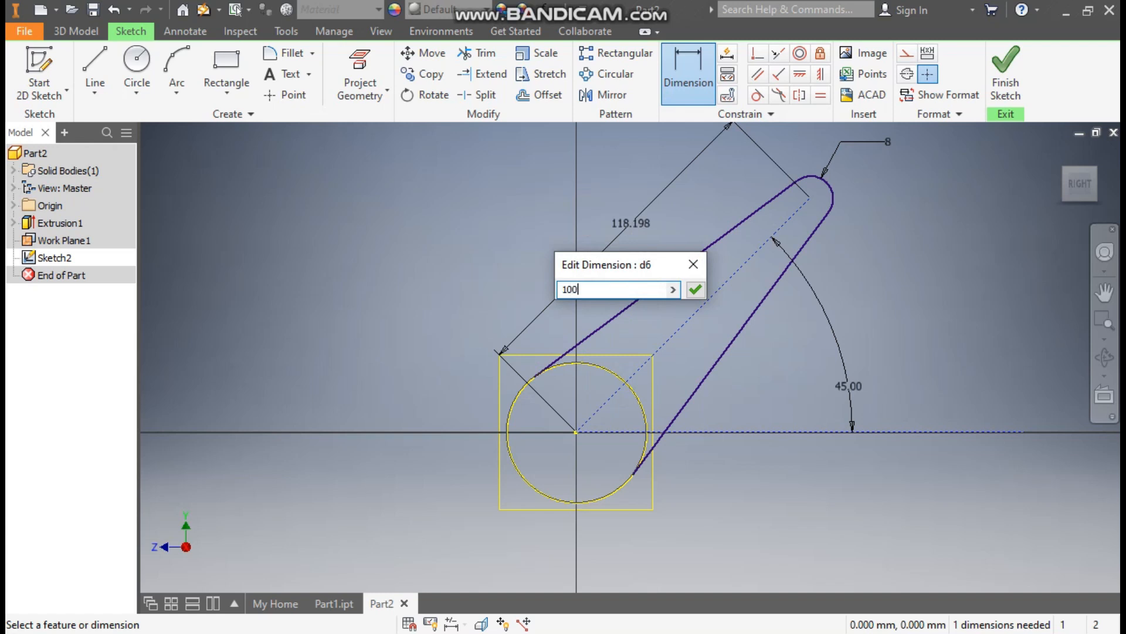
key(Return)
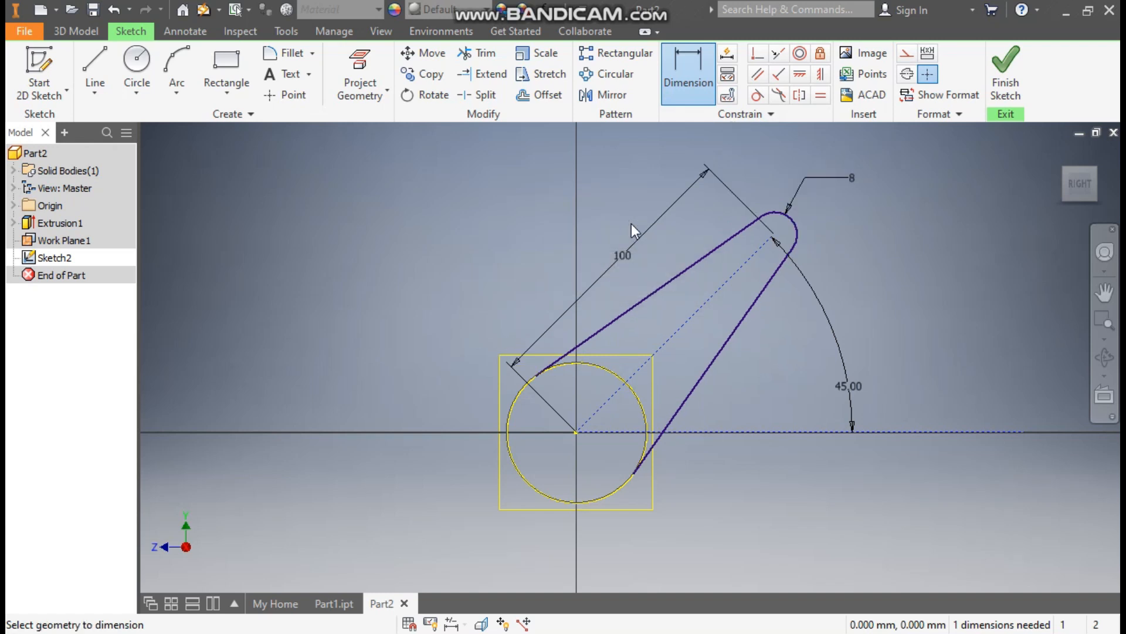
key(Escape)
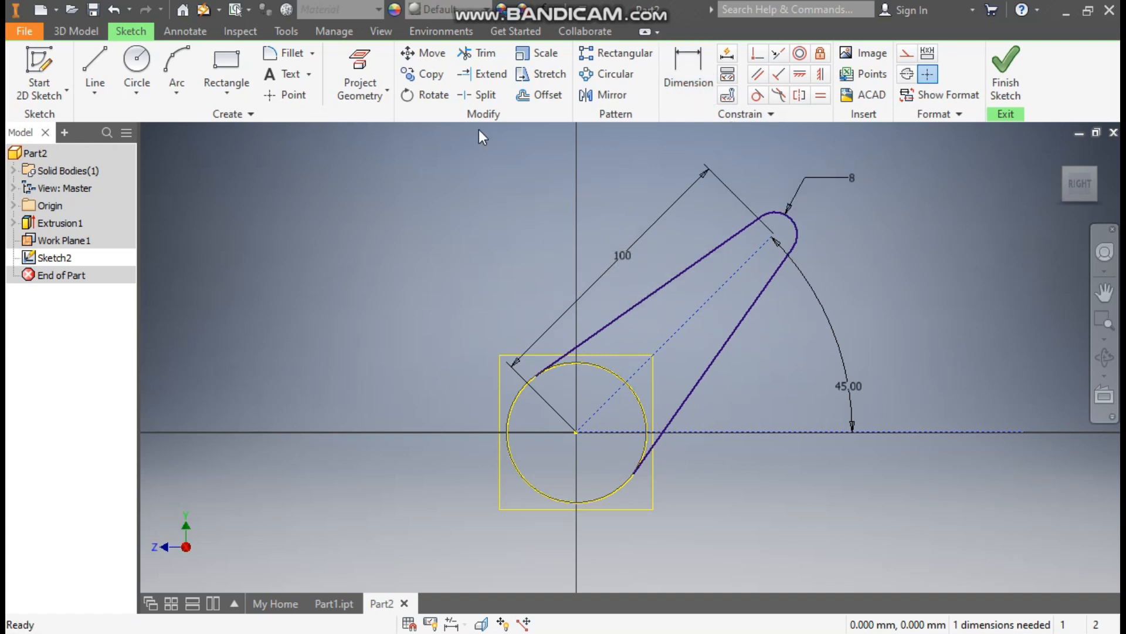
Step: Join the inner ends of the two arm lines with a three-point arc bulging toward the arm's tip
click(175, 94)
click(196, 125)
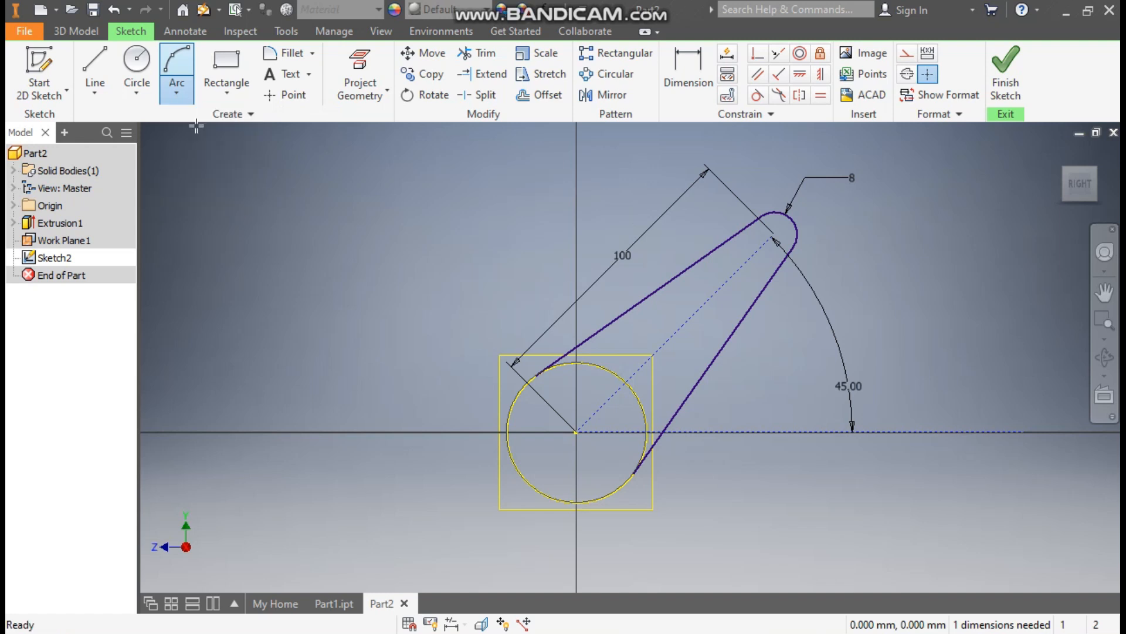
click(576, 433)
click(537, 377)
click(666, 503)
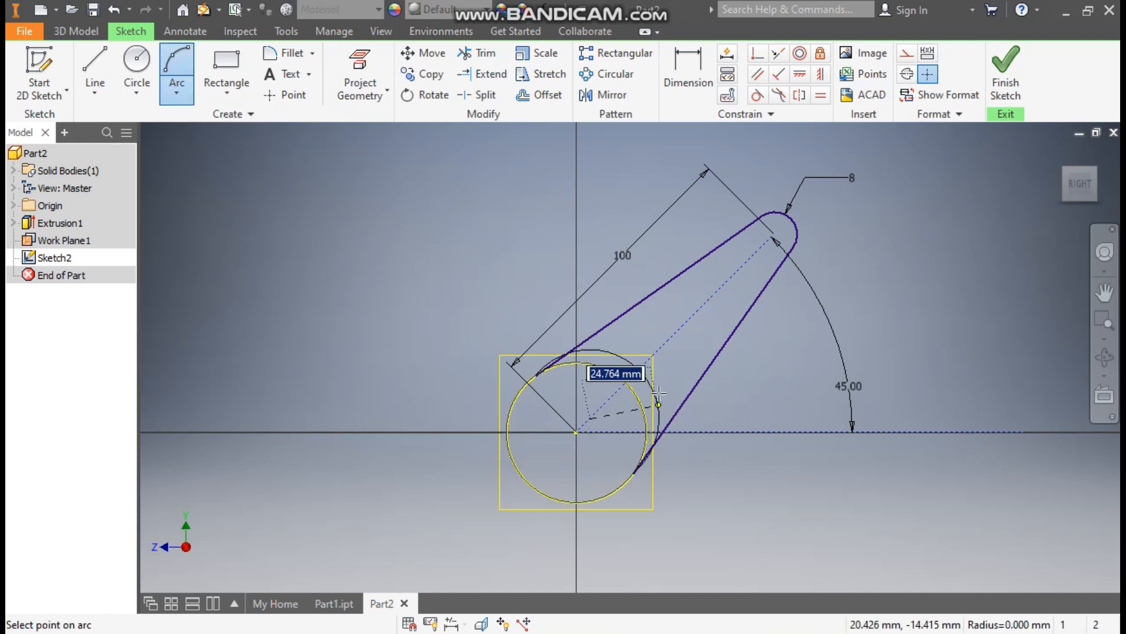
click(650, 373)
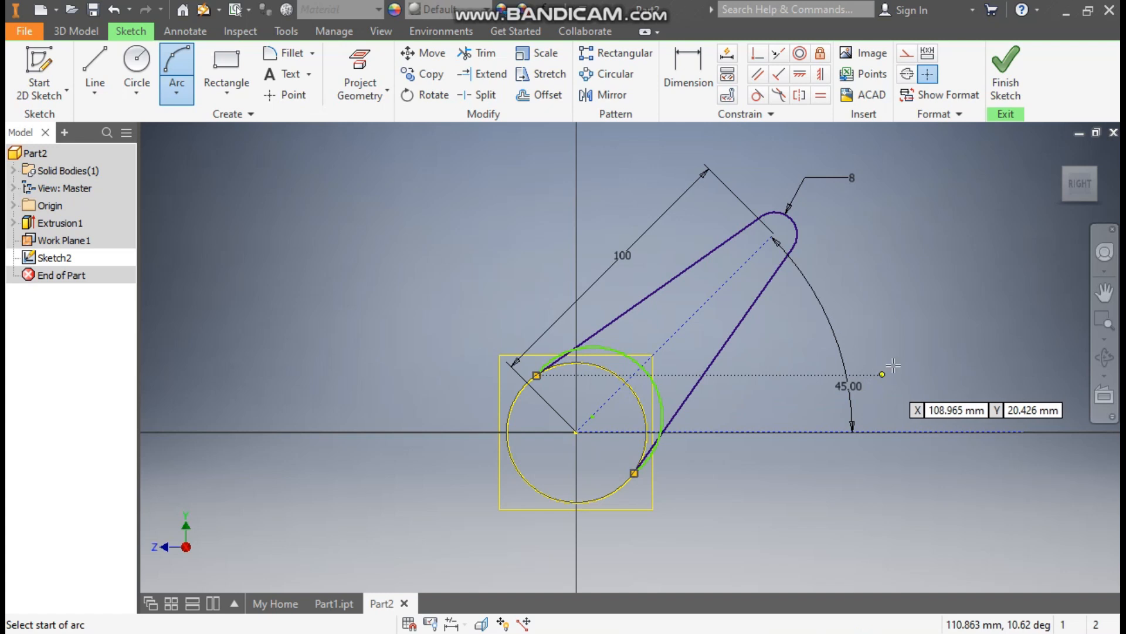
Step: Make the new inner arc concentric with the cylinder's projected circle
click(799, 55)
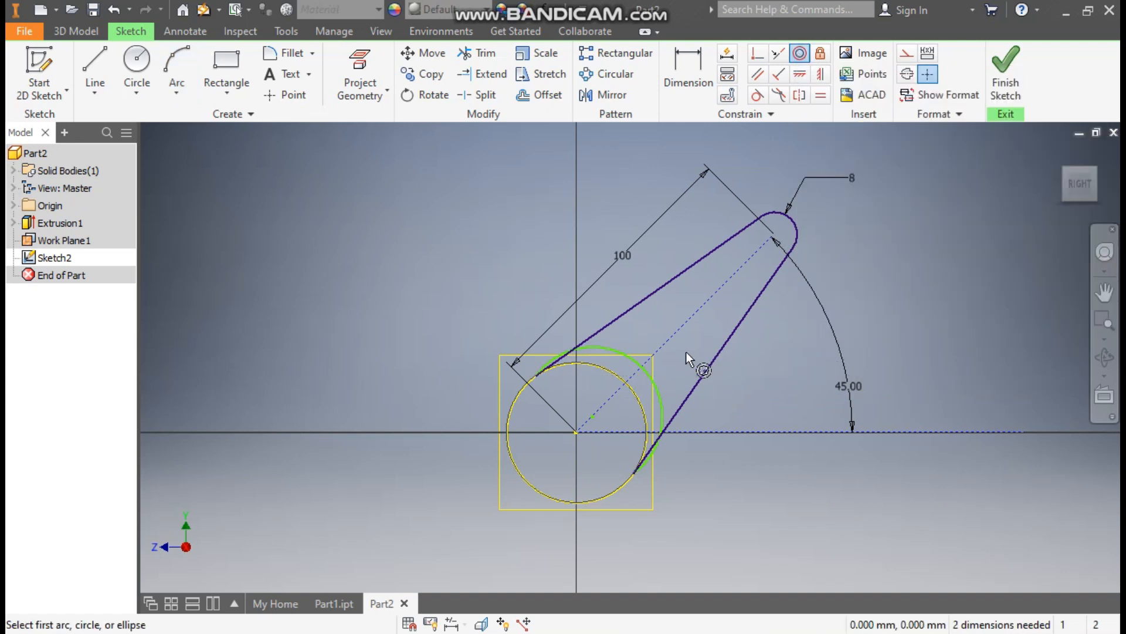
click(650, 383)
click(639, 402)
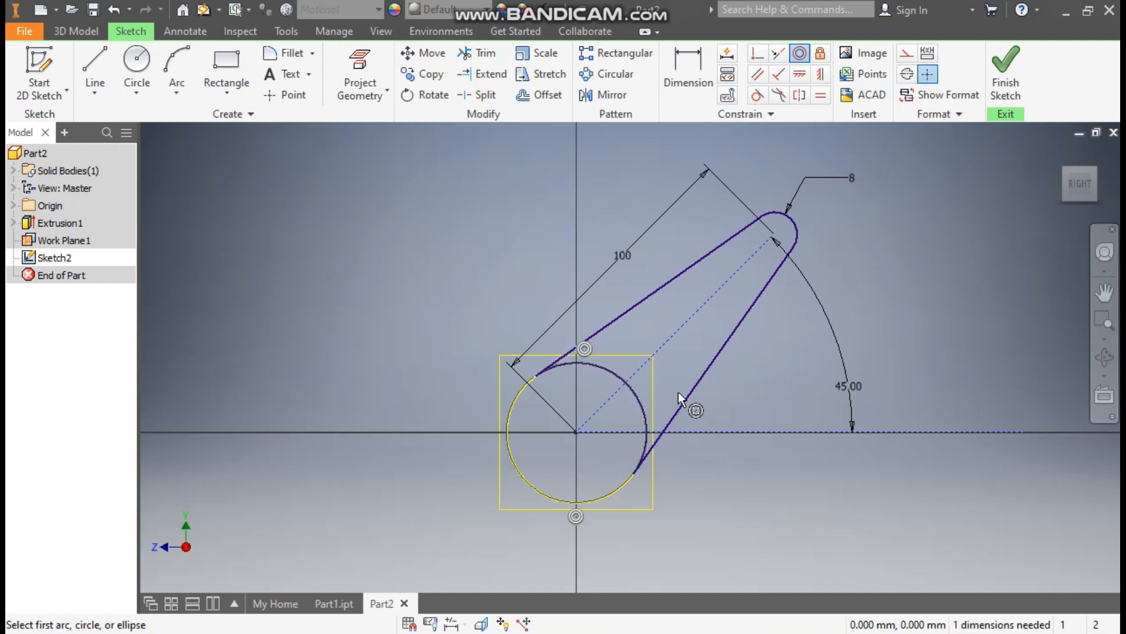
key(Escape)
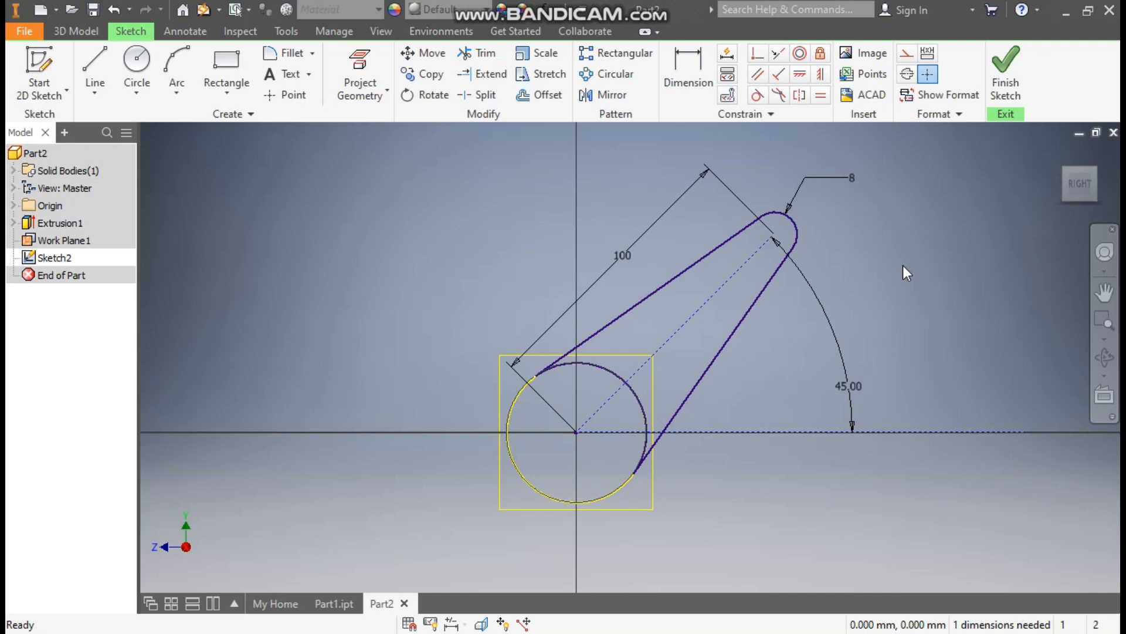
Step: Examine the slotted arm of the finished part Part1.ipt from the right side, and return to the Part2 sketch
click(334, 603)
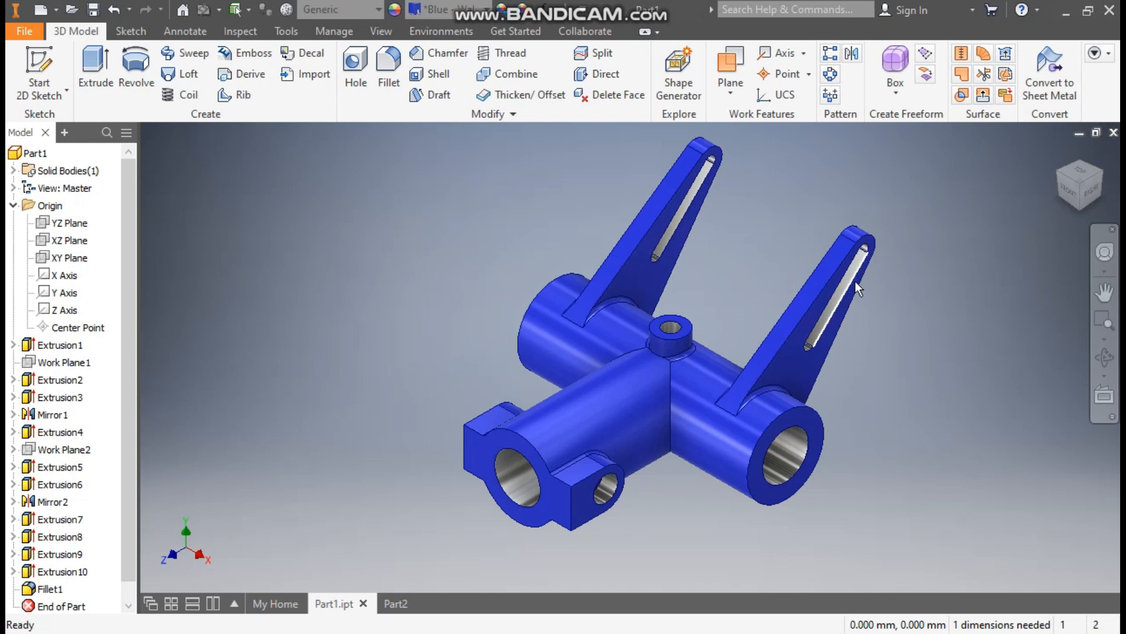
click(1090, 191)
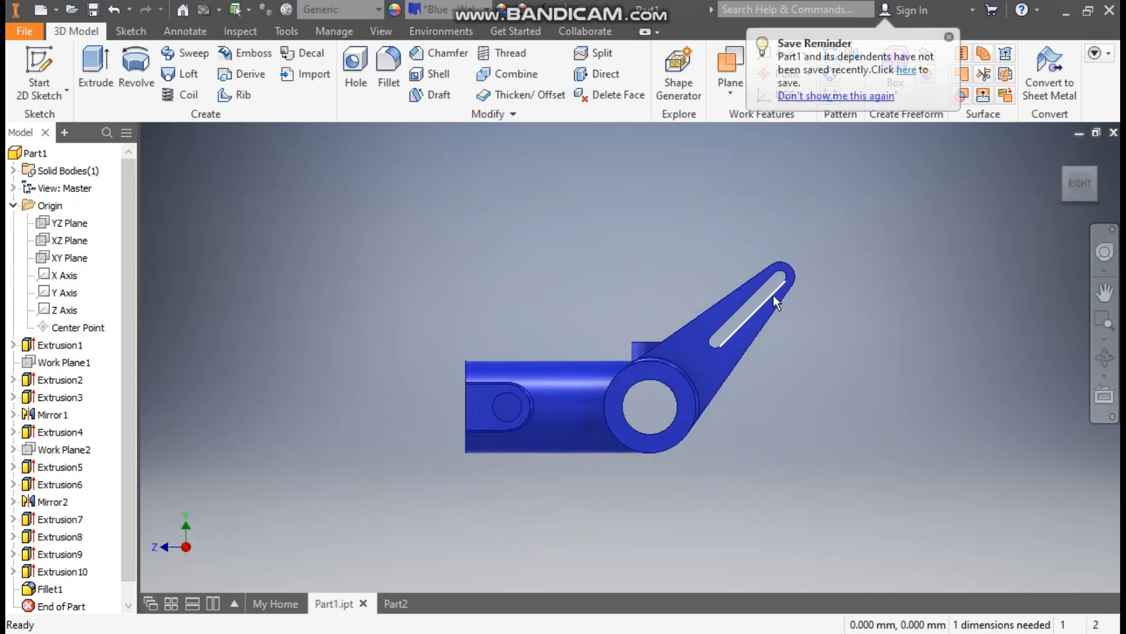
click(949, 36)
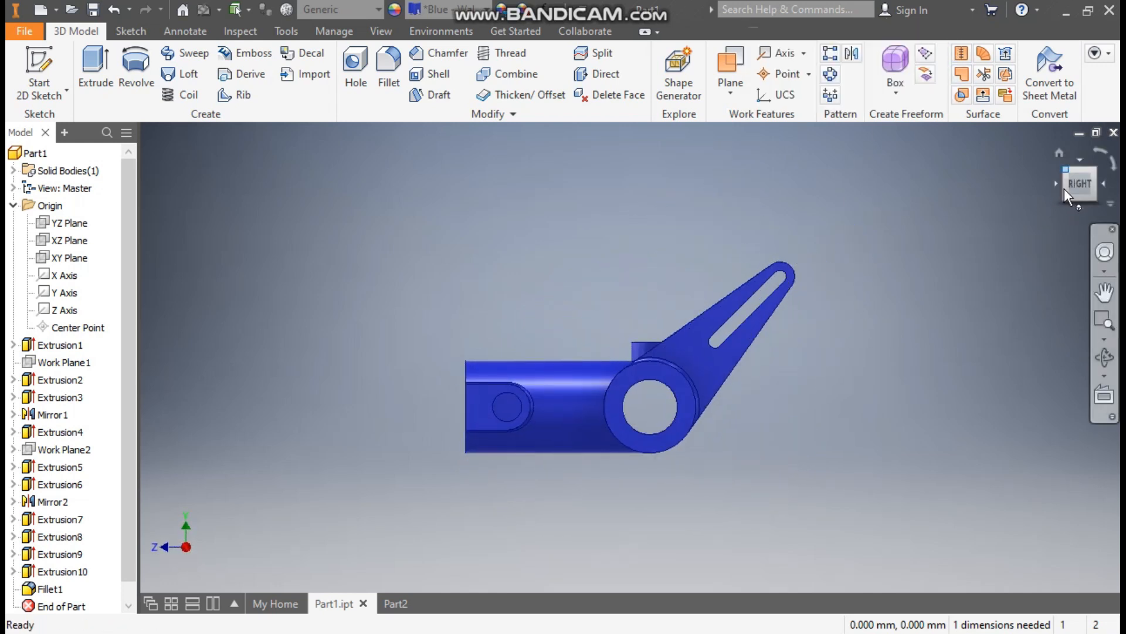
click(1060, 153)
click(393, 603)
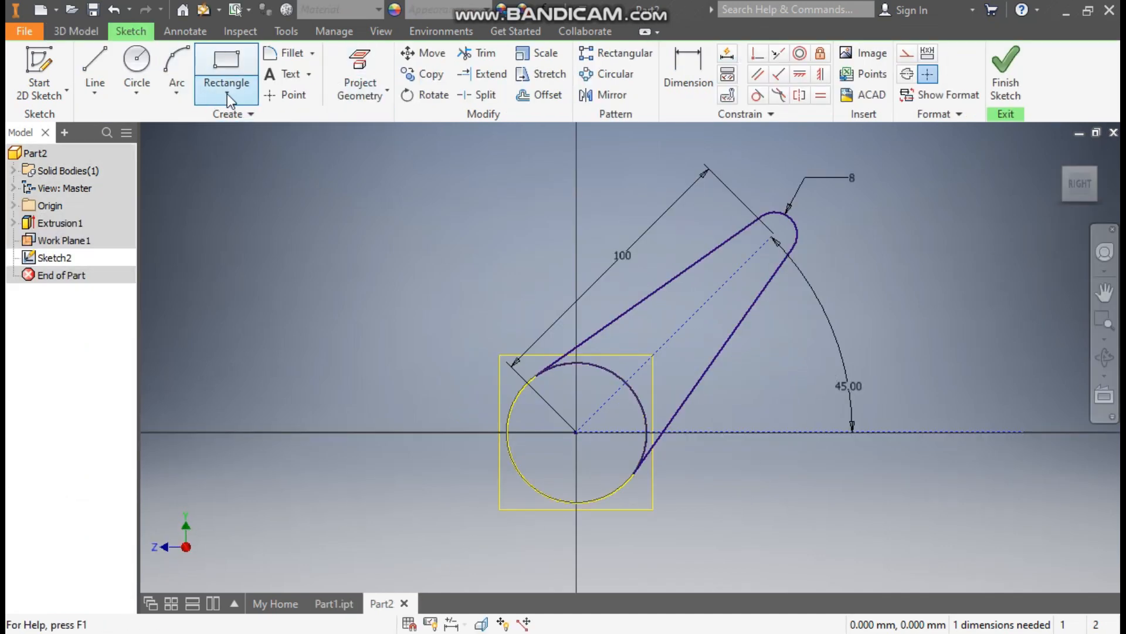
Step: Sketch a center-to-center slot from the arm's tip arc center along the construction line, about 53 mm between centers with about 5 mm end radii
click(227, 94)
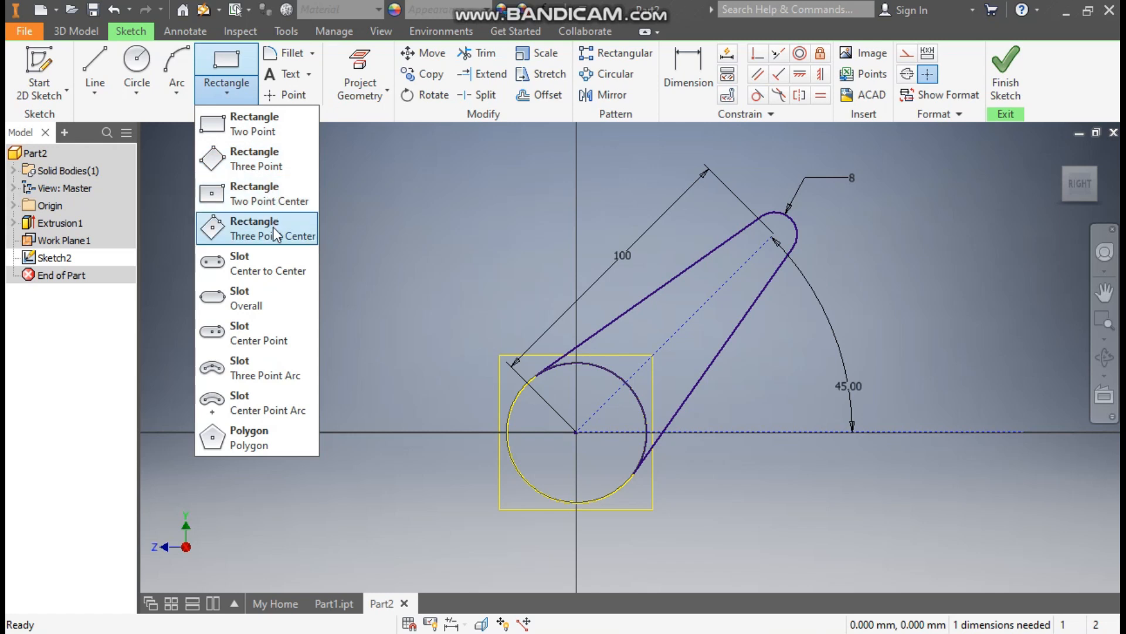
click(269, 258)
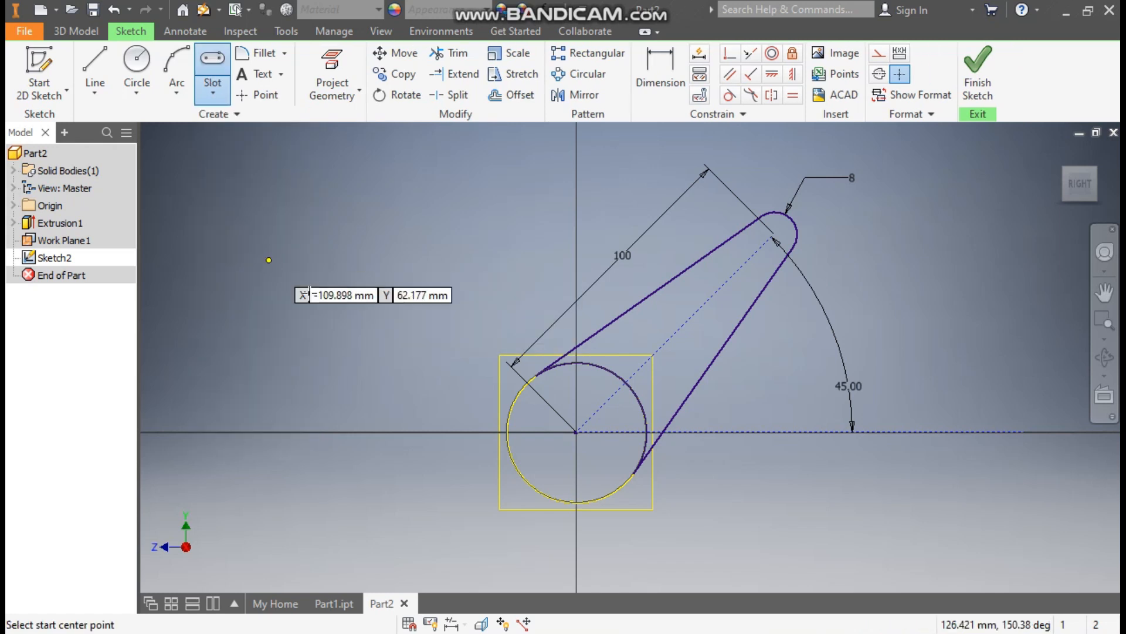
click(774, 238)
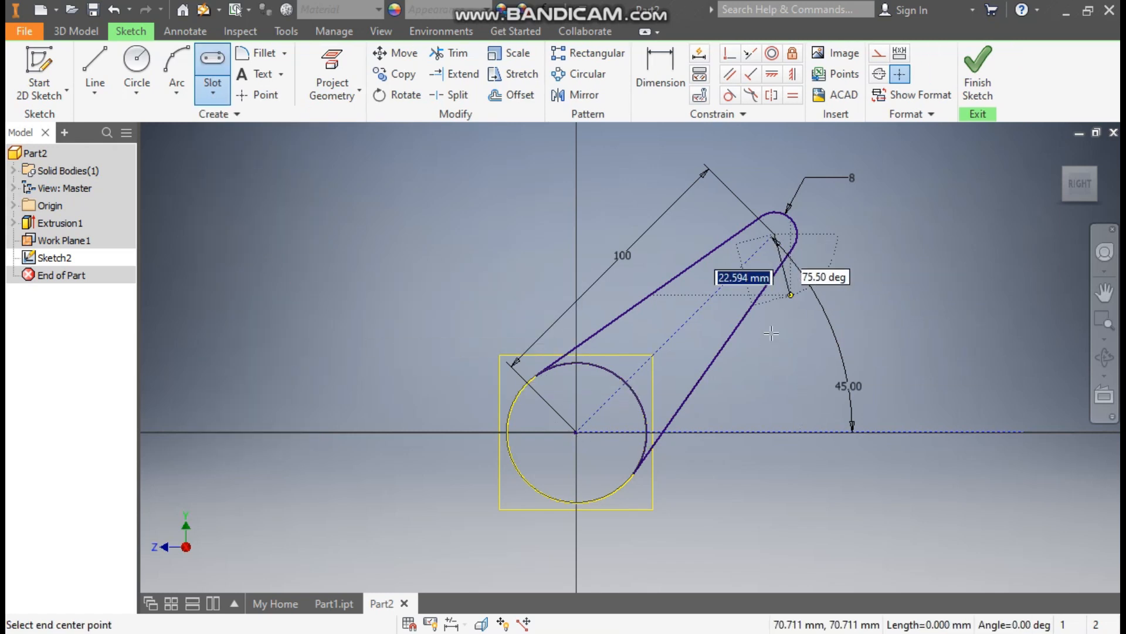
click(670, 340)
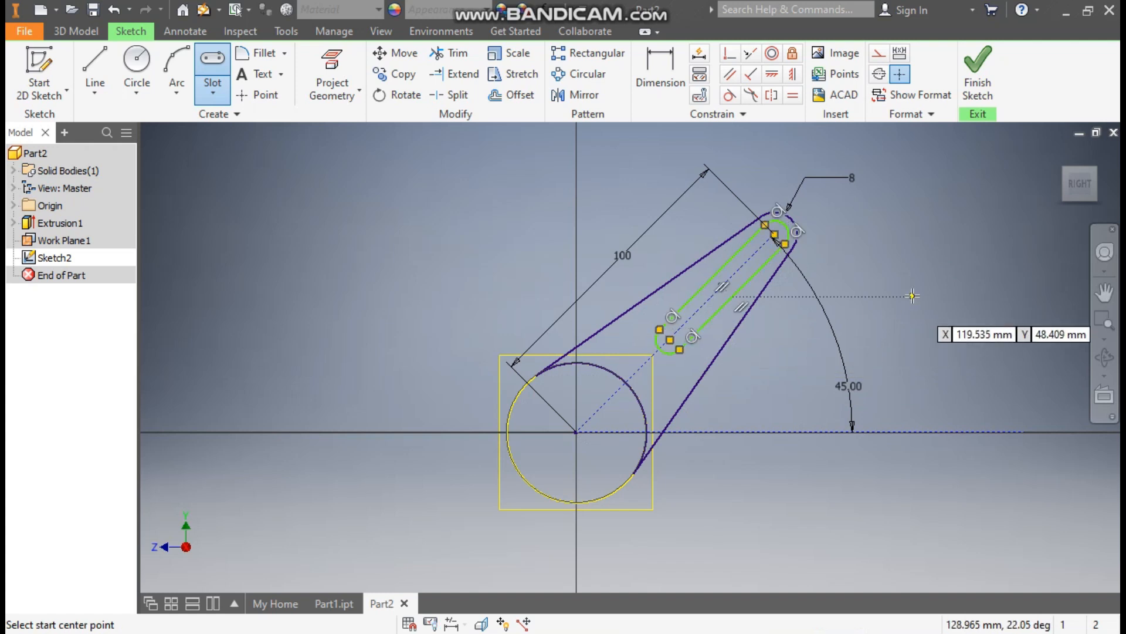
Step: Add an aligned dimension of 50 mm between the slot's two end centers
click(667, 69)
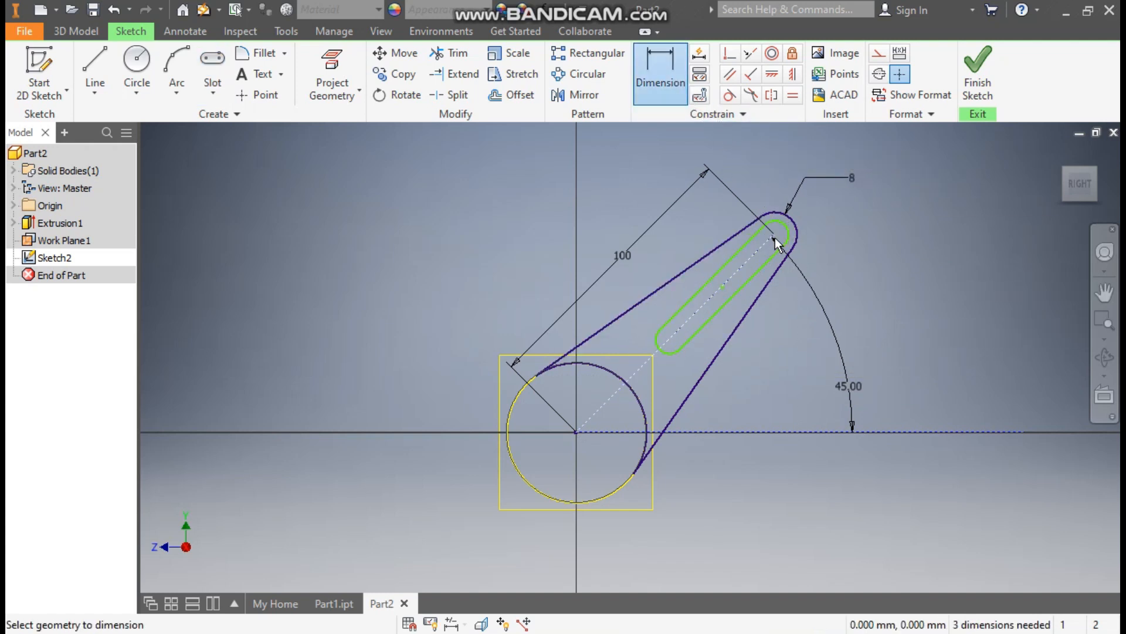
click(776, 237)
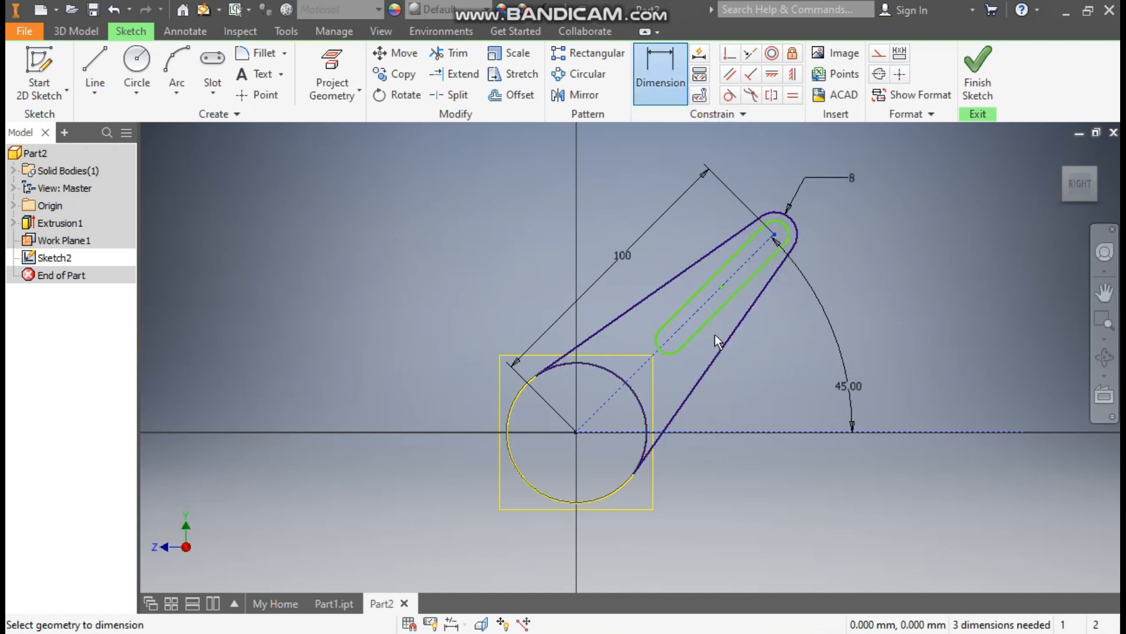
click(668, 338)
right_click(762, 348)
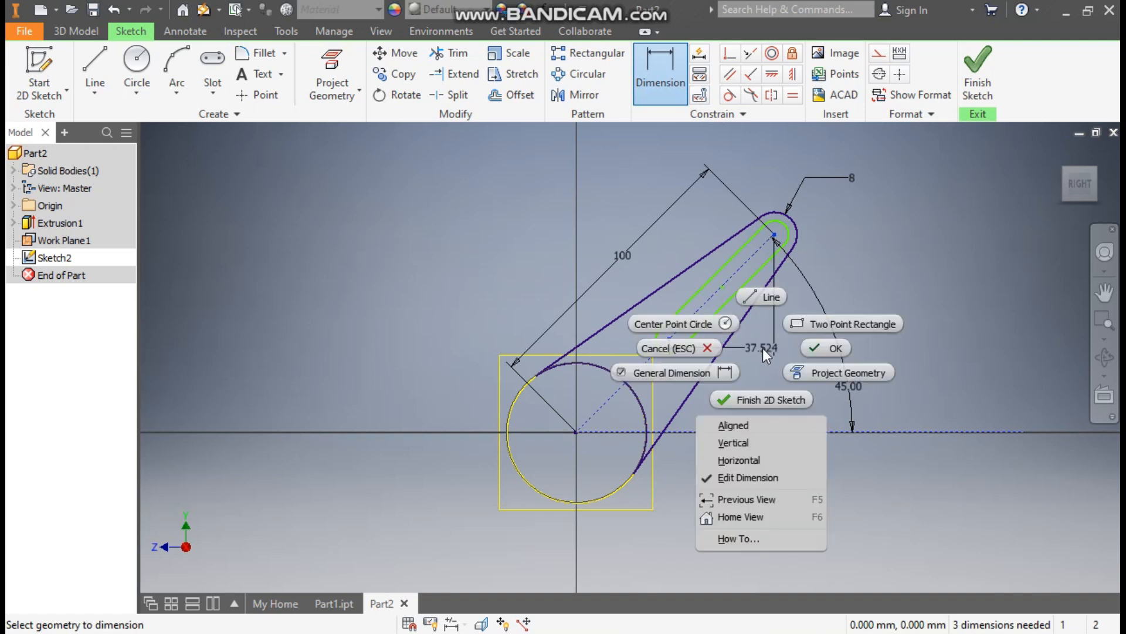
click(762, 429)
click(773, 366)
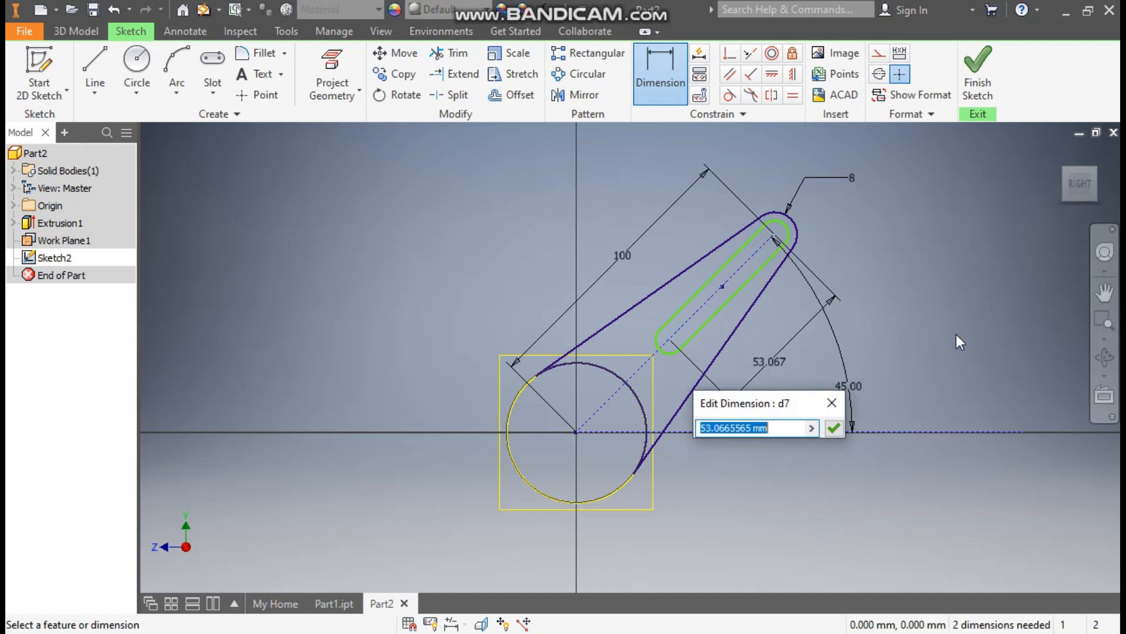
text(50)
key(Return)
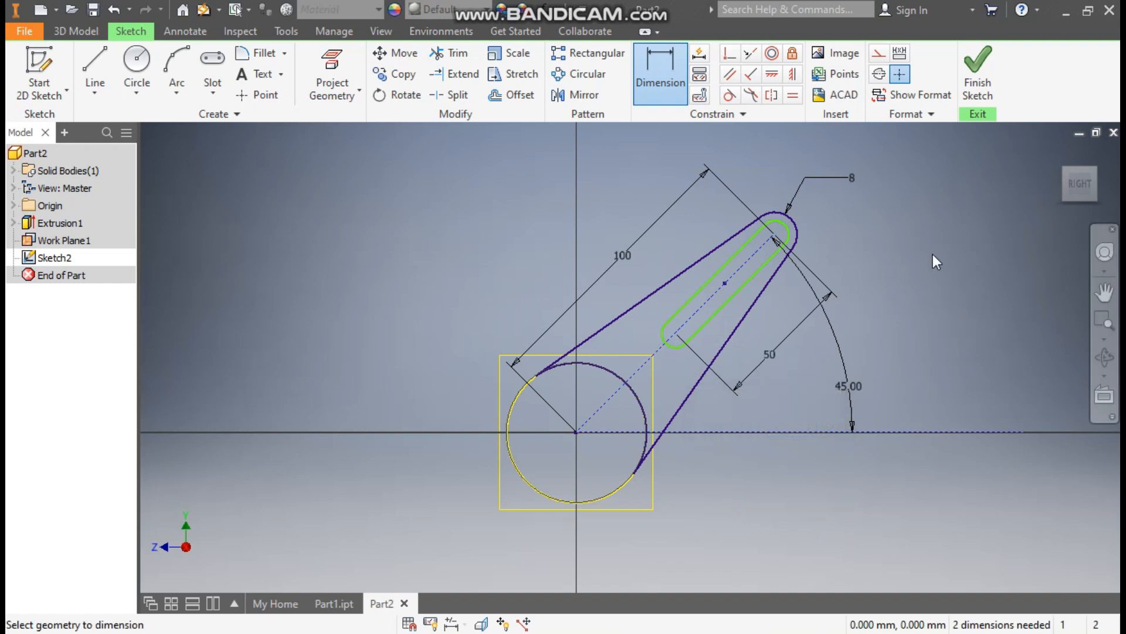
Step: Dimension the slot's end radius as 3.5 mm and finish the arm sketch
click(835, 216)
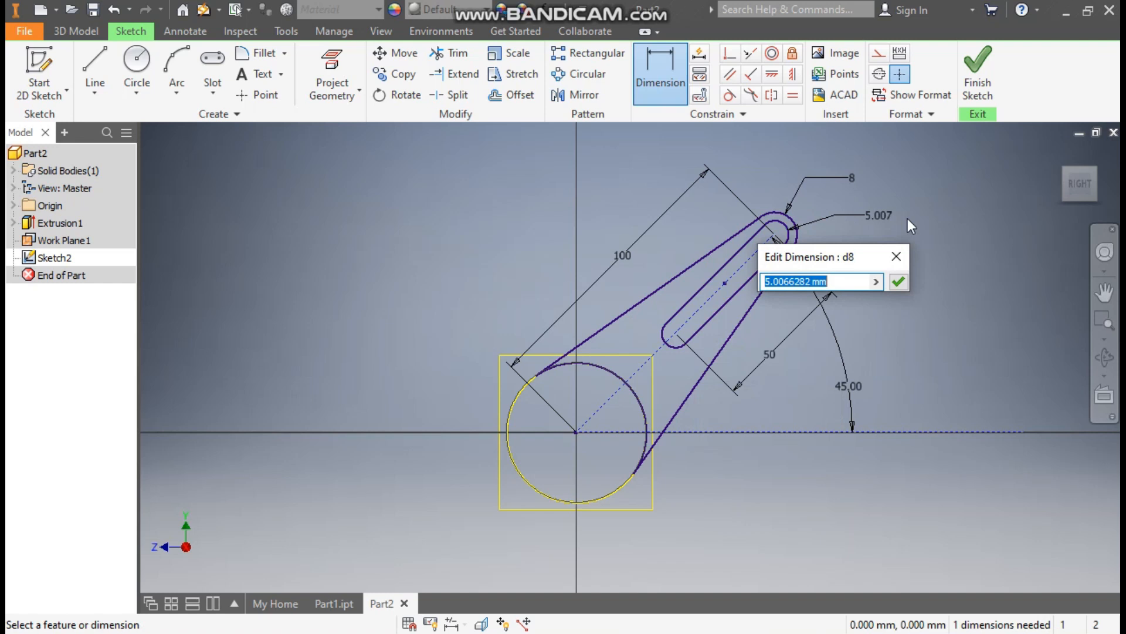
text(3.5)
key(Return)
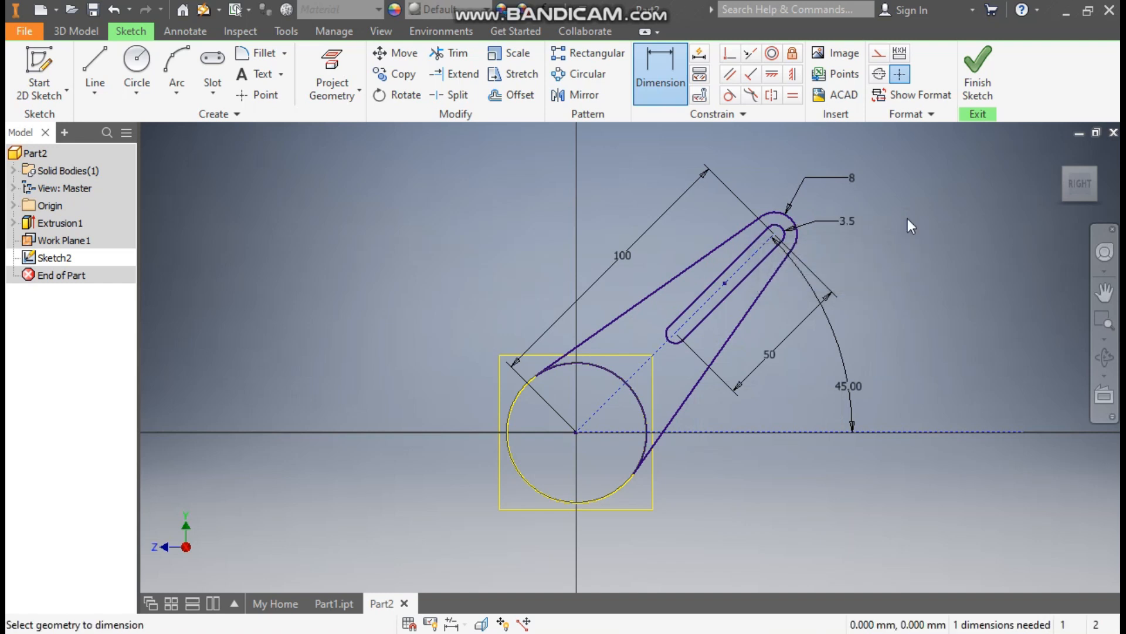
click(974, 69)
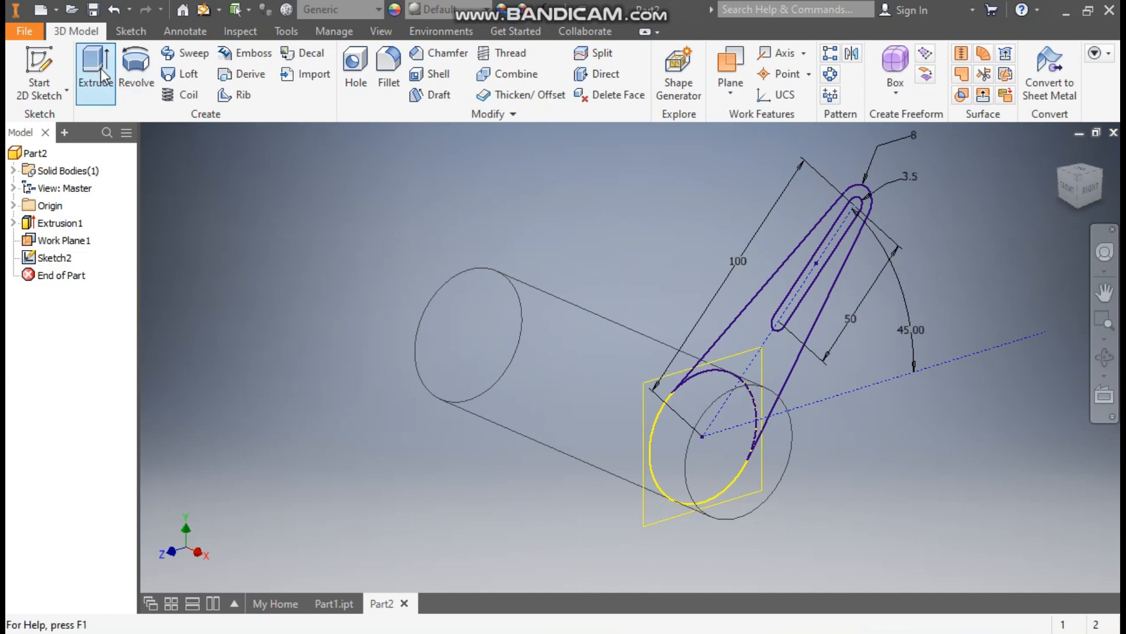
Step: Extrude the slotted arm profile 10 mm toward the middle of the cylinder, joined to the existing solid
click(98, 68)
click(786, 343)
scroll(650, 267, down, 2)
middle_drag(650, 266, 603, 280)
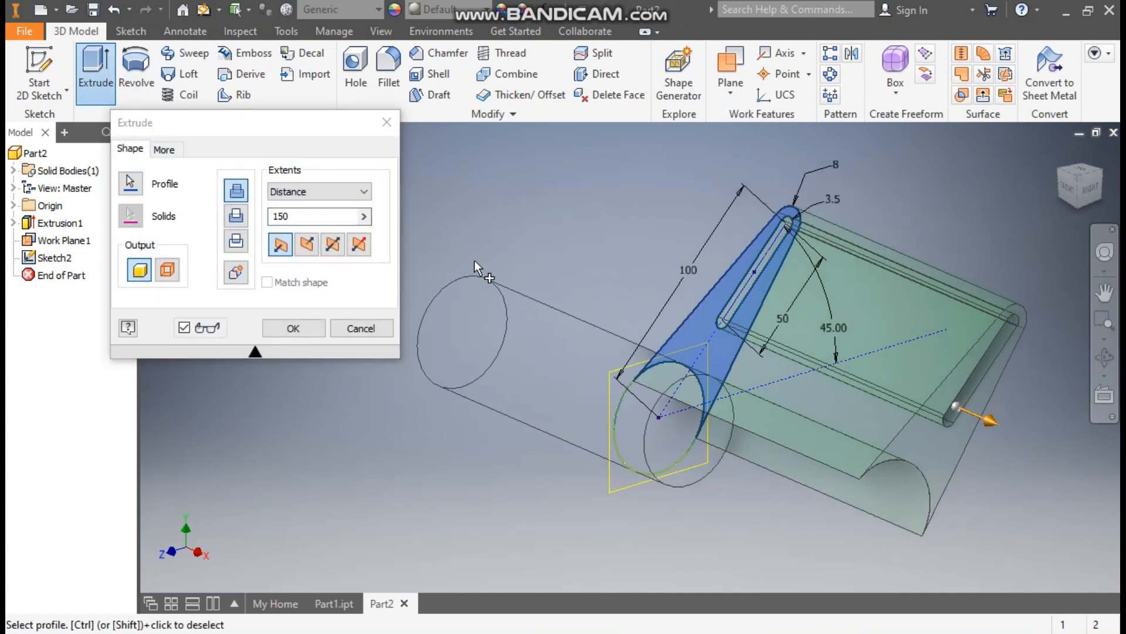
click(307, 246)
double_click(279, 215)
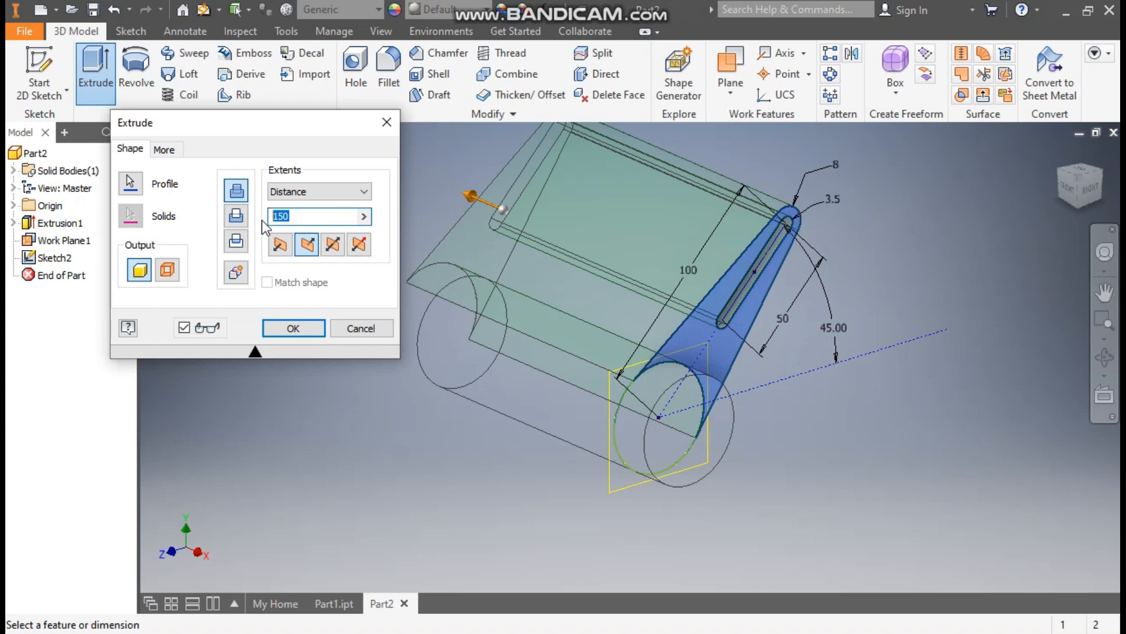
text(10)
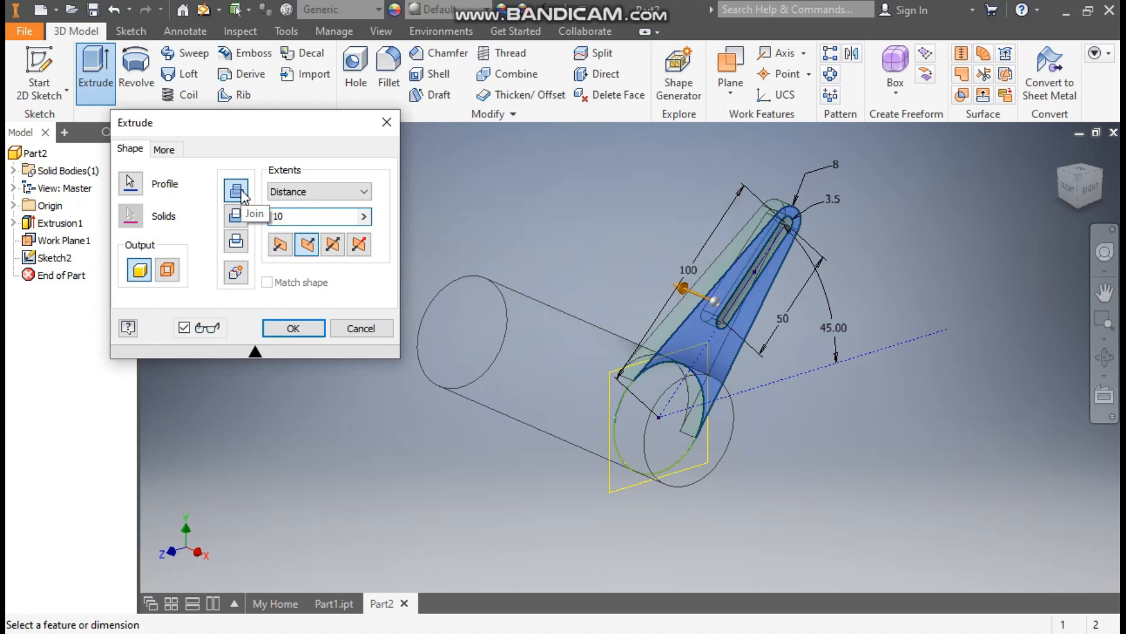
click(309, 332)
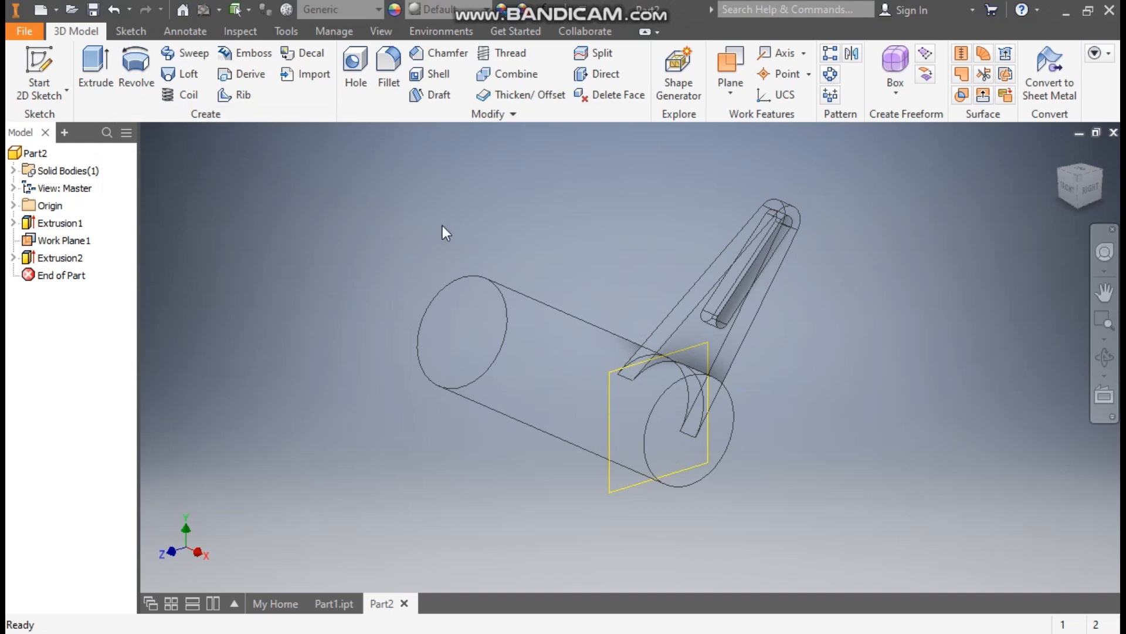
Step: Set the part's visual style to Shaded with Edges
click(381, 31)
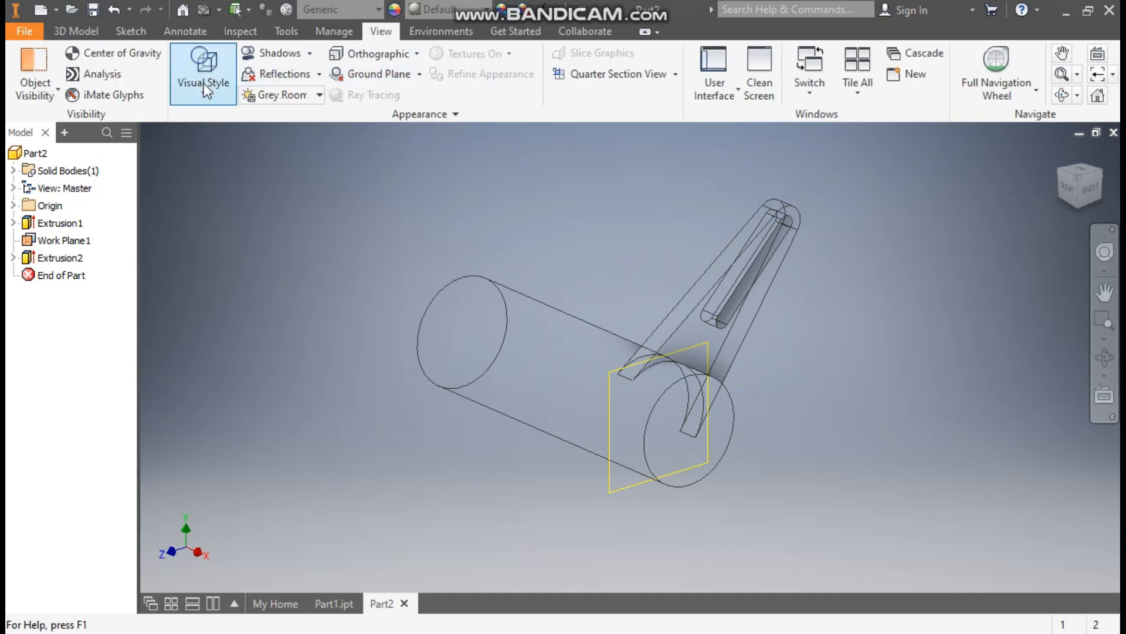
click(203, 83)
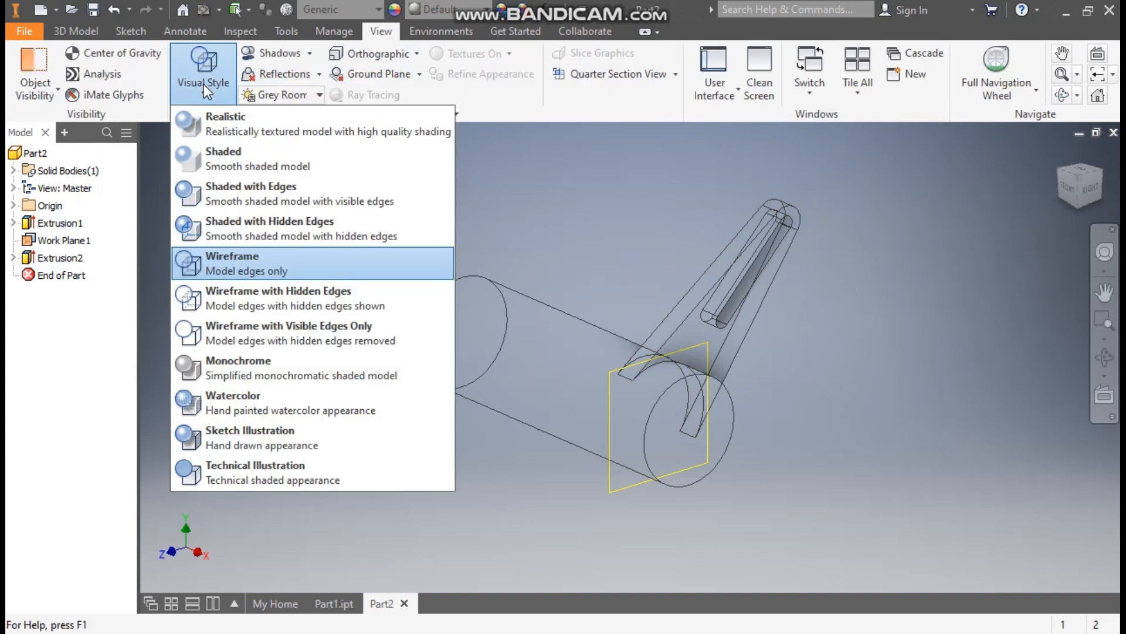
click(235, 186)
key(F2)
drag(563, 235, 547, 256)
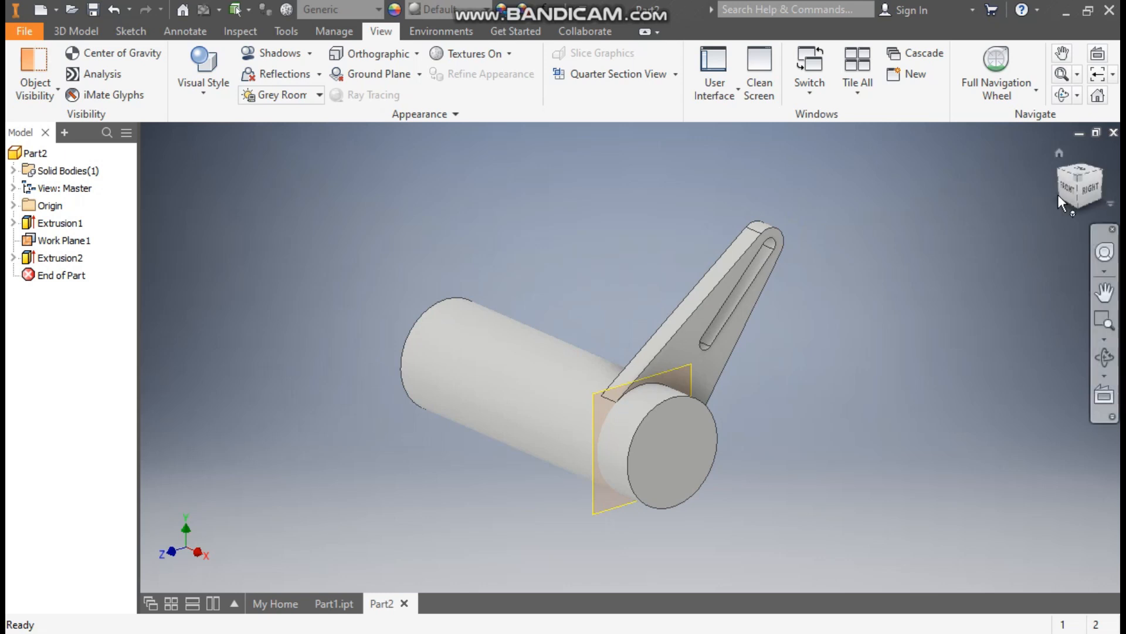
click(1090, 189)
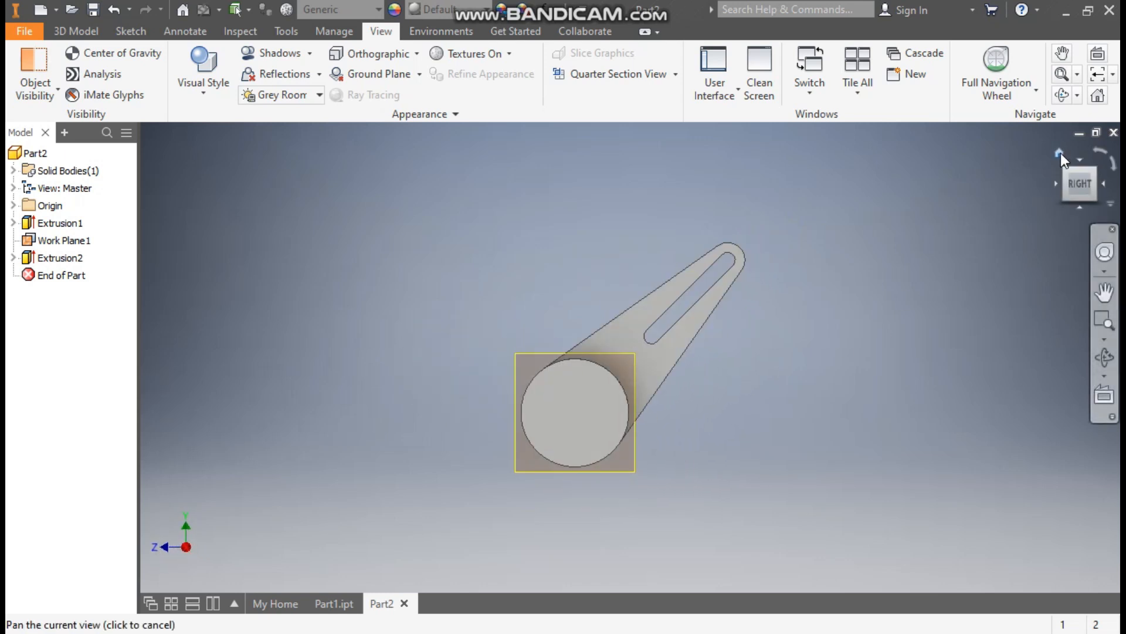
click(1059, 153)
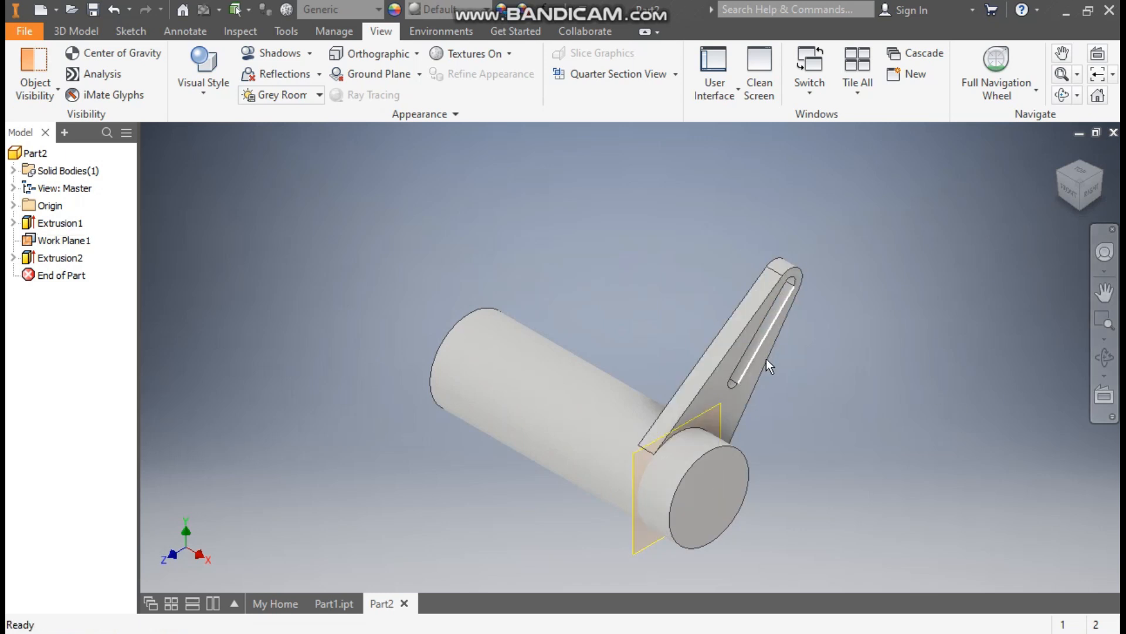
middle_drag(621, 305, 665, 221)
Step: Mirror the slotted arm extrusion about the YZ origin plane
click(75, 29)
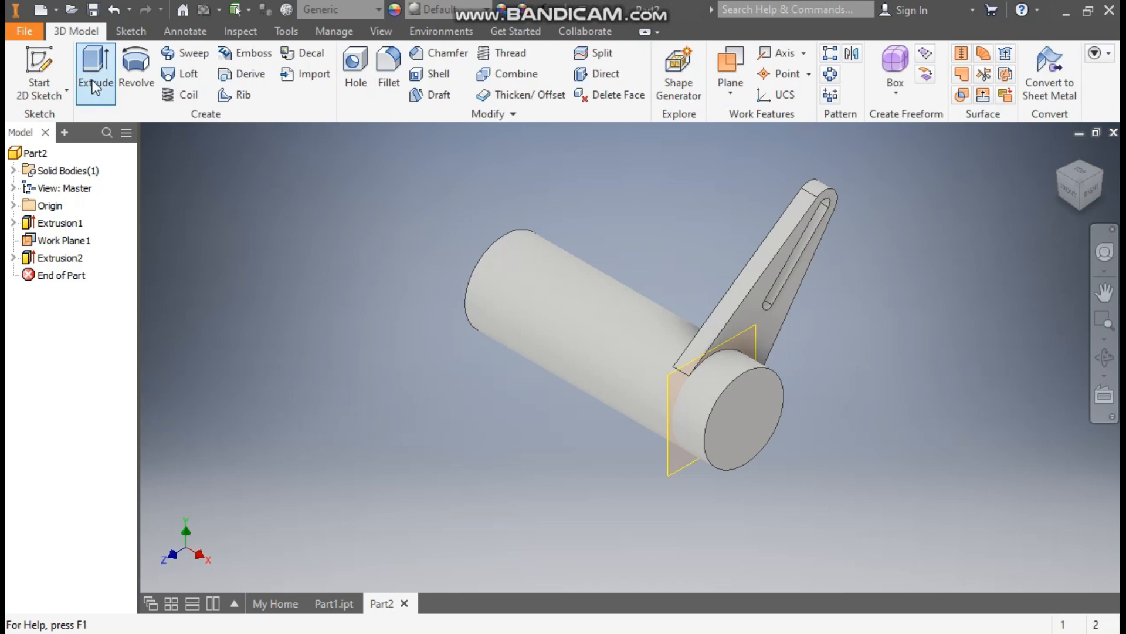
click(853, 55)
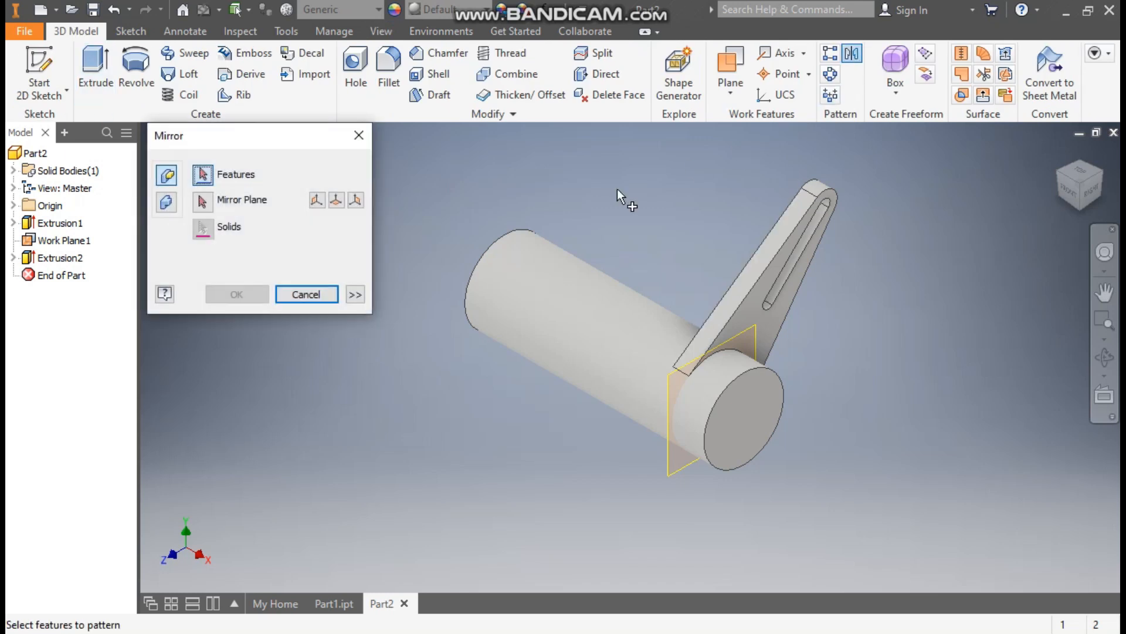
click(57, 258)
click(202, 202)
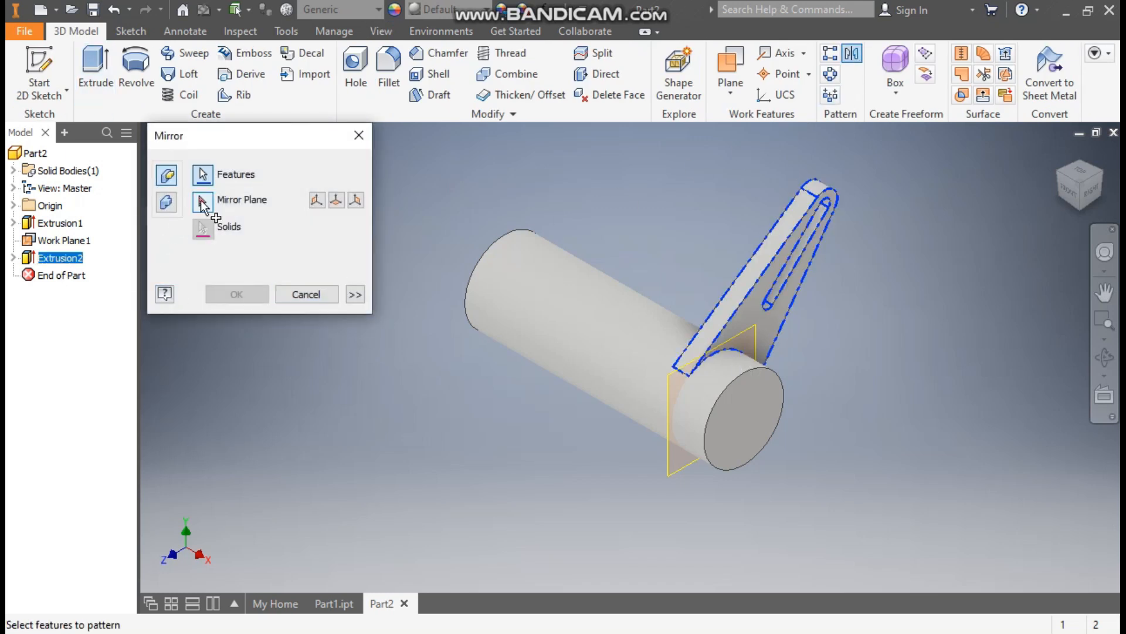
click(13, 205)
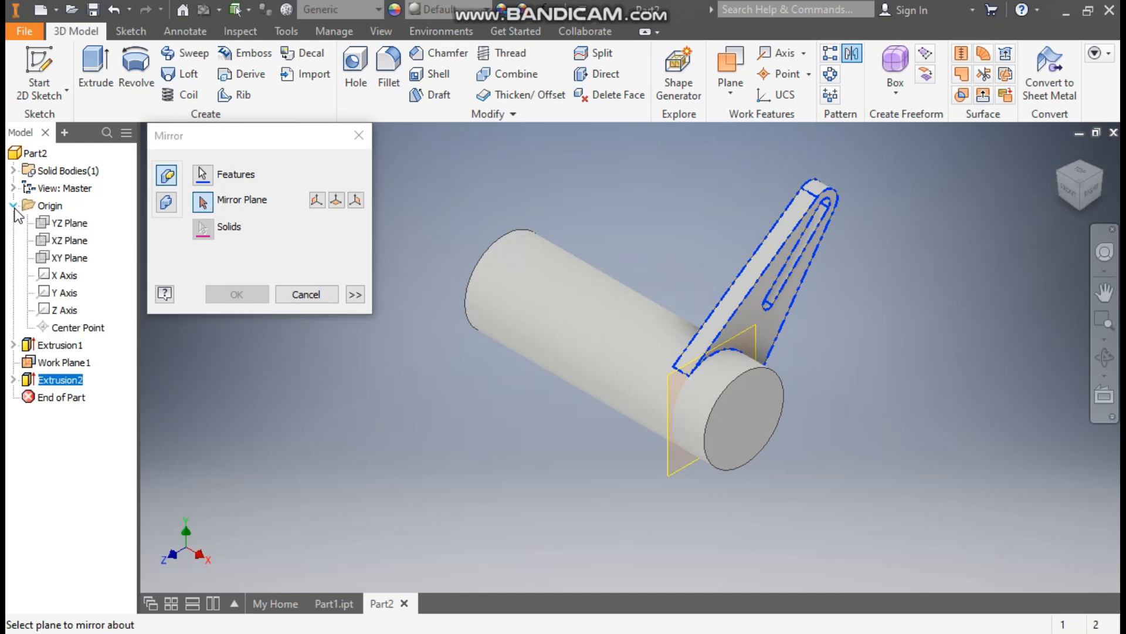
click(67, 223)
middle_drag(505, 327, 515, 415)
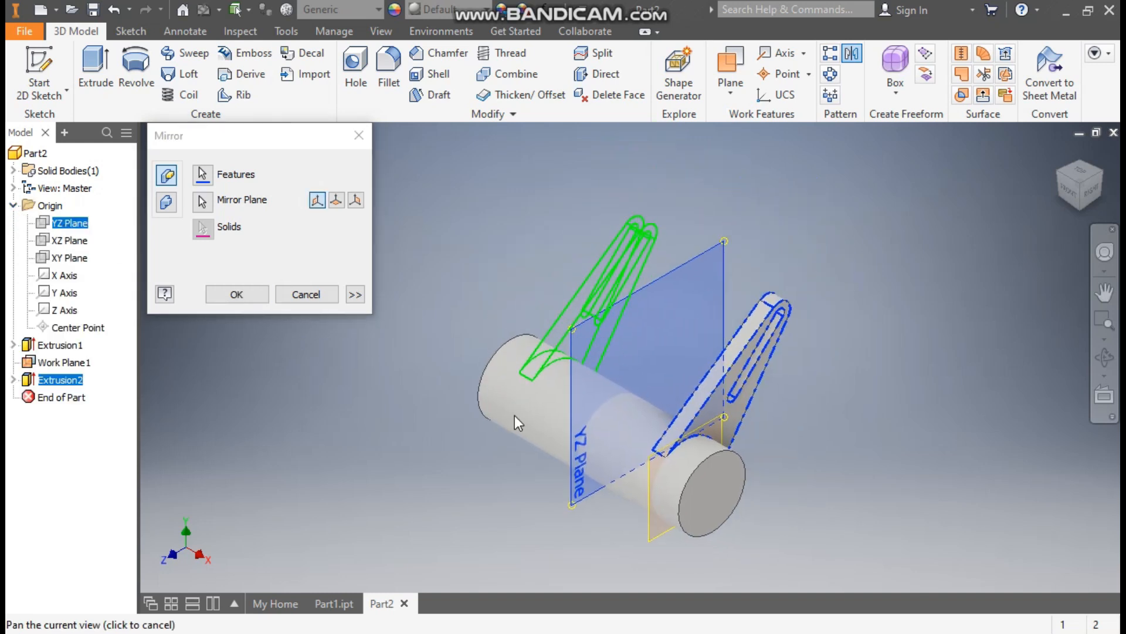
click(234, 295)
Step: Hide the work plane that carries the arm sketch near the cylinder's end
middle_drag(315, 471, 473, 546)
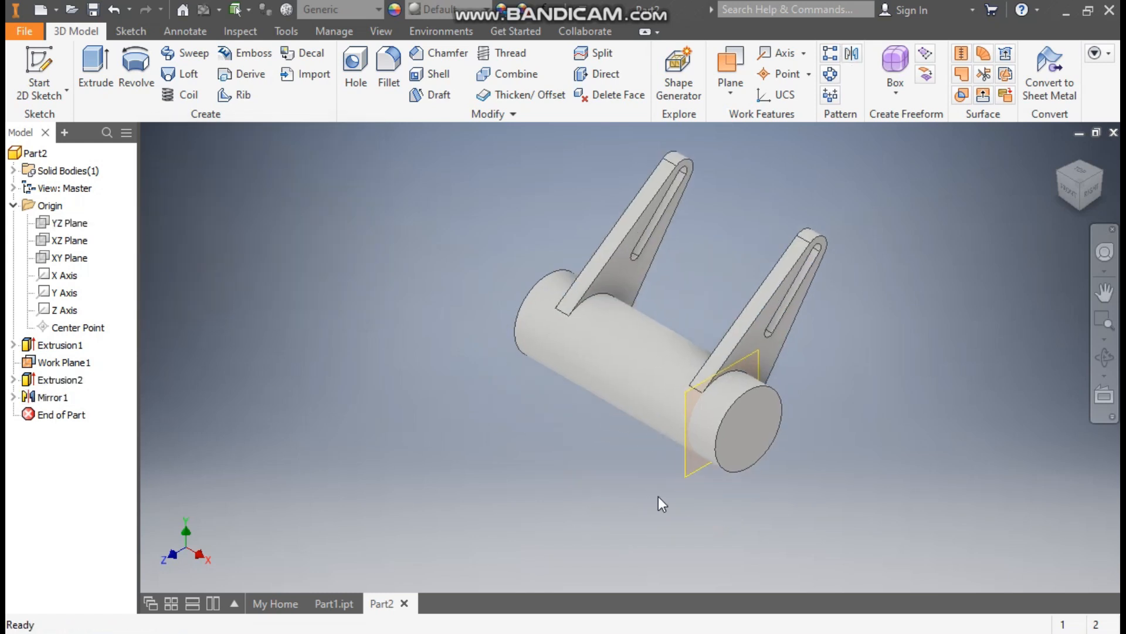
click(688, 465)
right_click(688, 465)
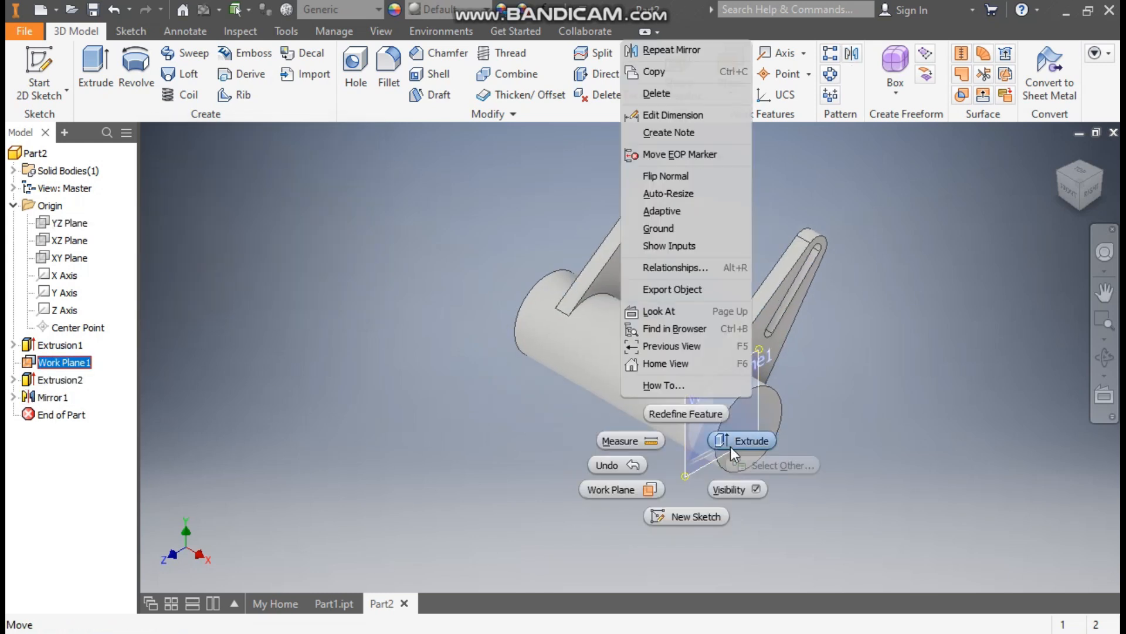
click(737, 490)
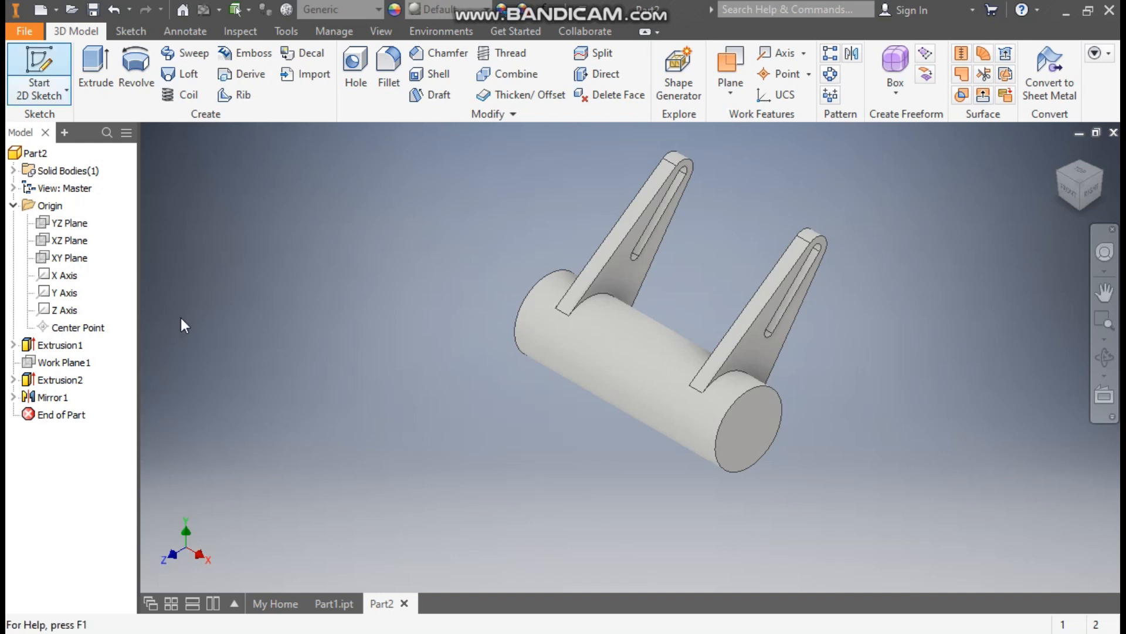
Step: Check the finished part in Part1.ipt and start a new sketch on the XY plane of Part2
click(333, 604)
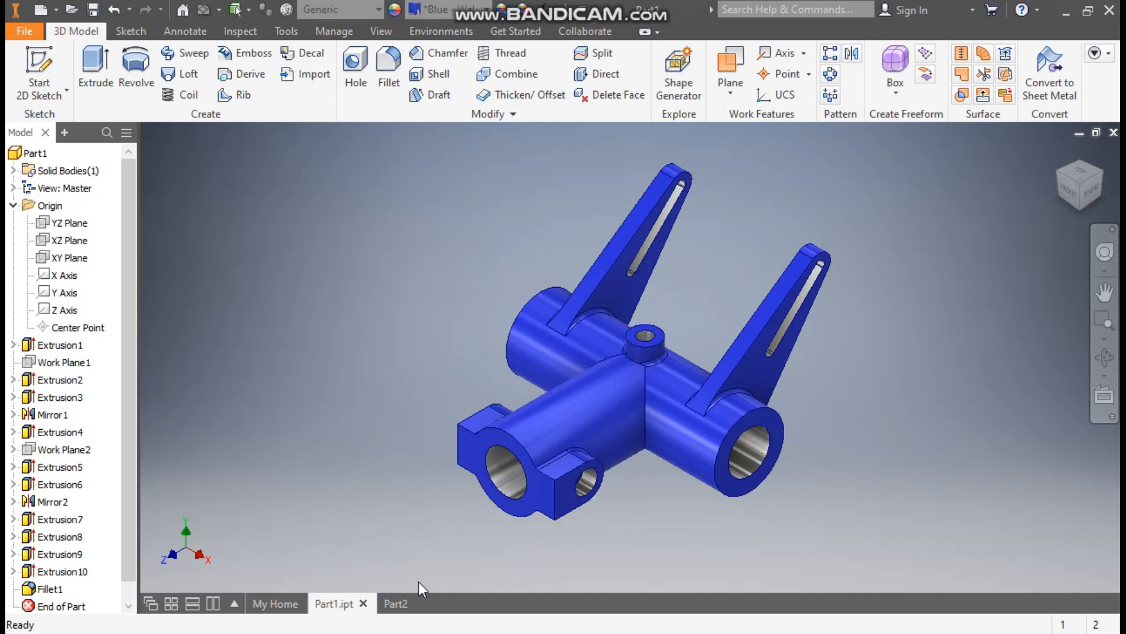
click(391, 604)
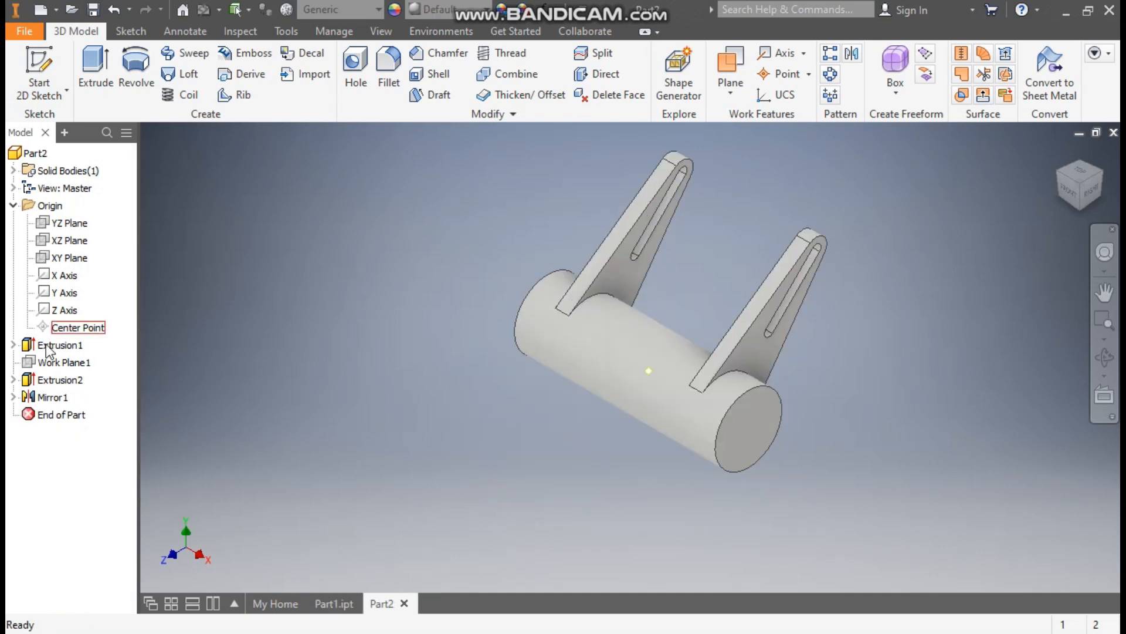
click(66, 261)
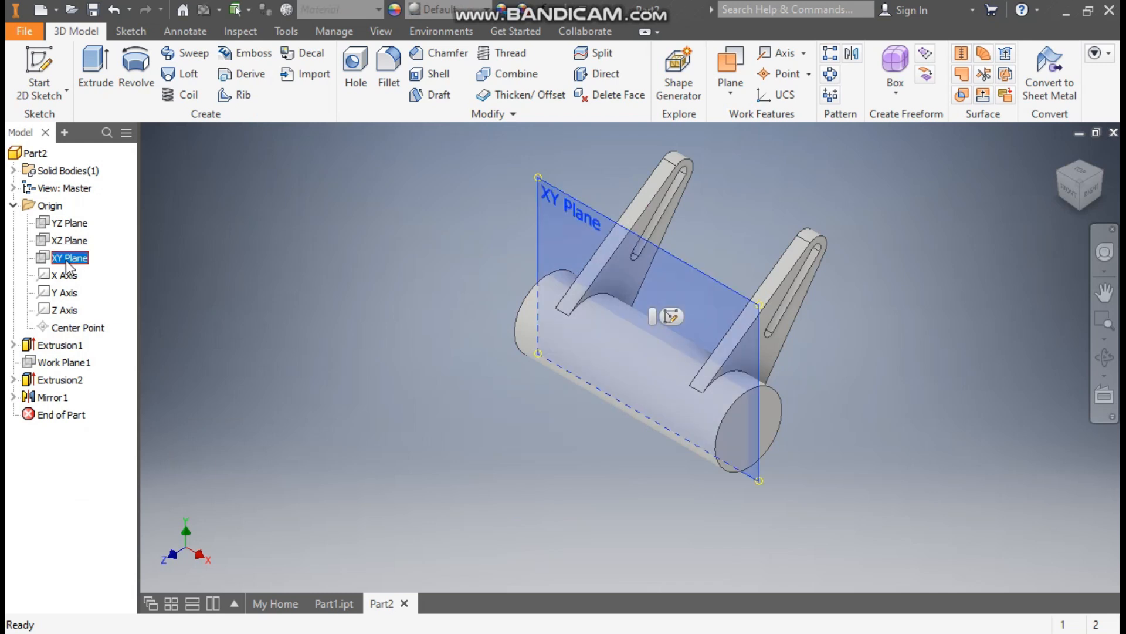
click(673, 317)
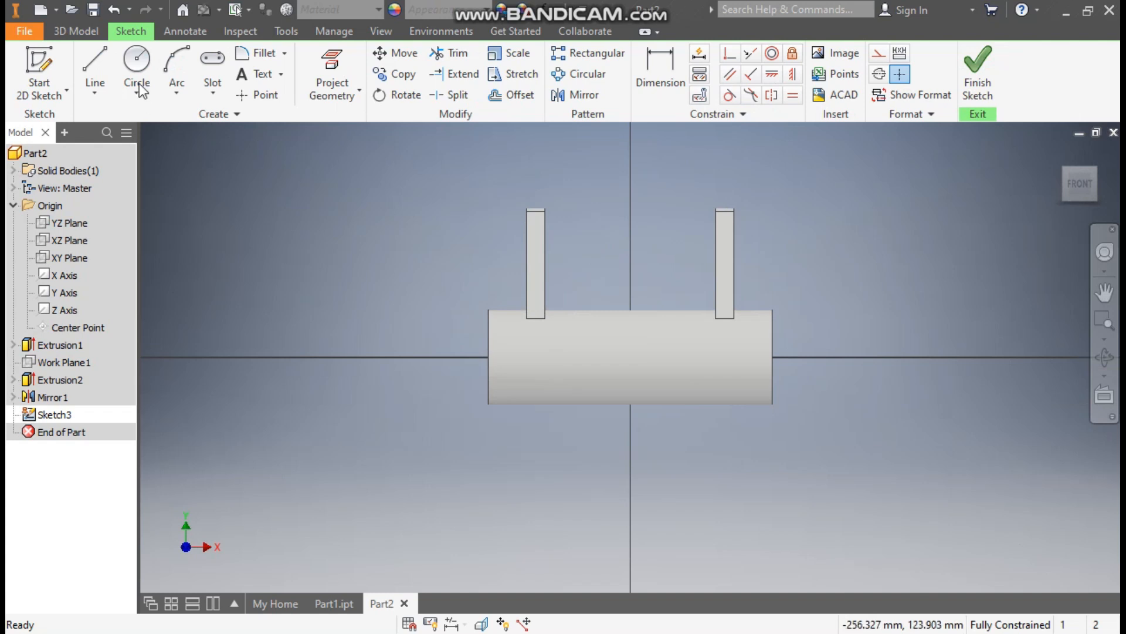
Step: Sketch a 50 mm diameter circle at the origin and extrude it 100 mm to form the central boss
click(136, 64)
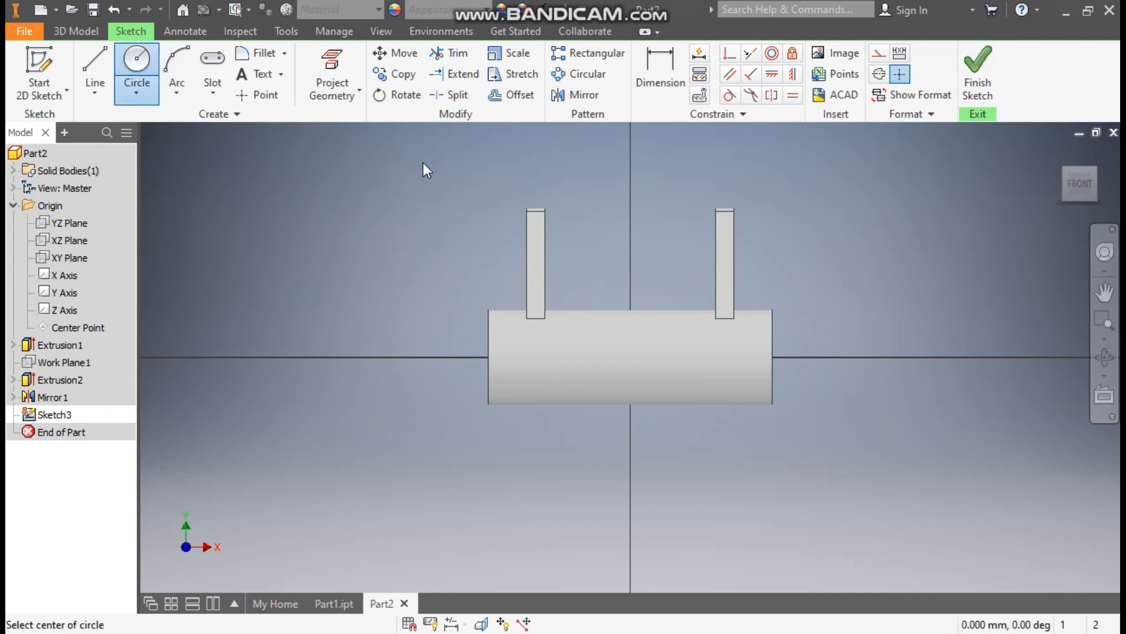
click(629, 356)
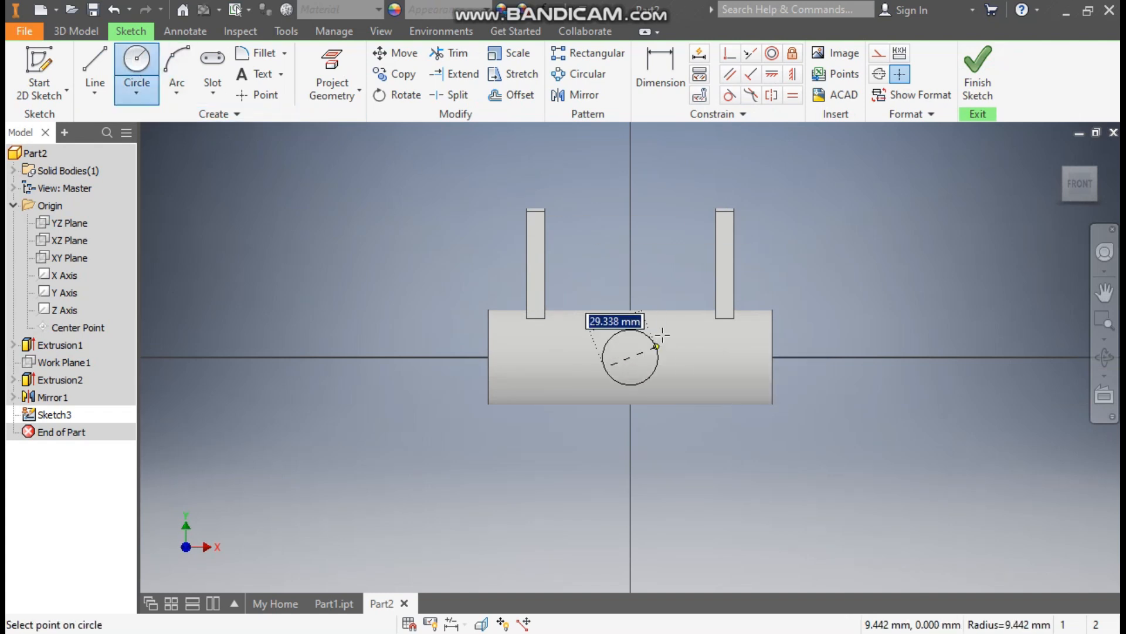
text(50)
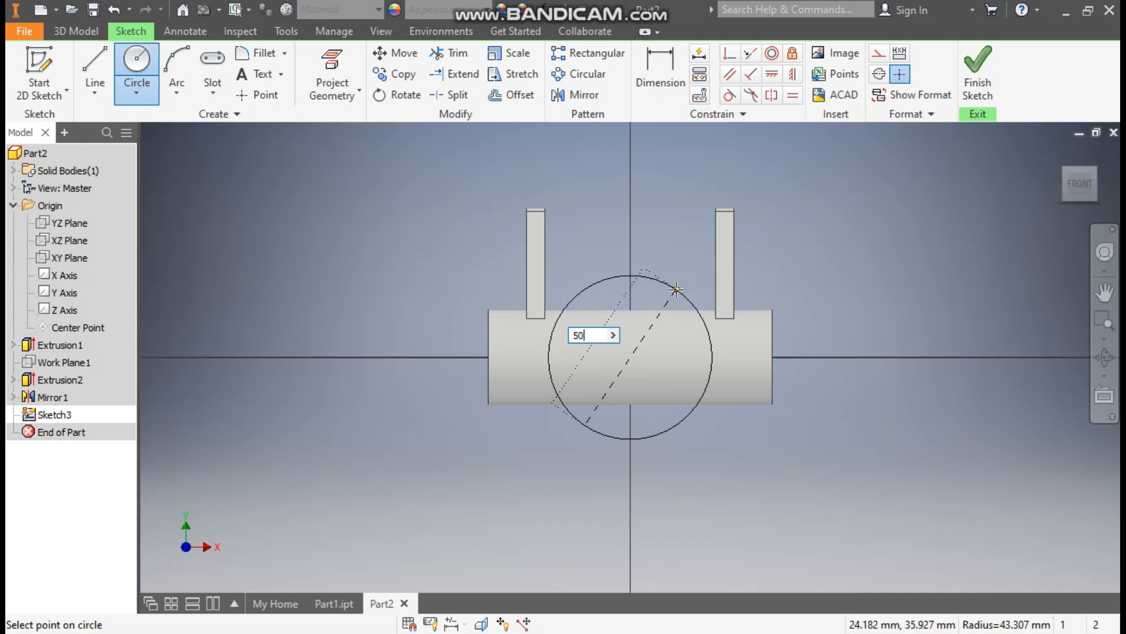
key(Return)
click(977, 70)
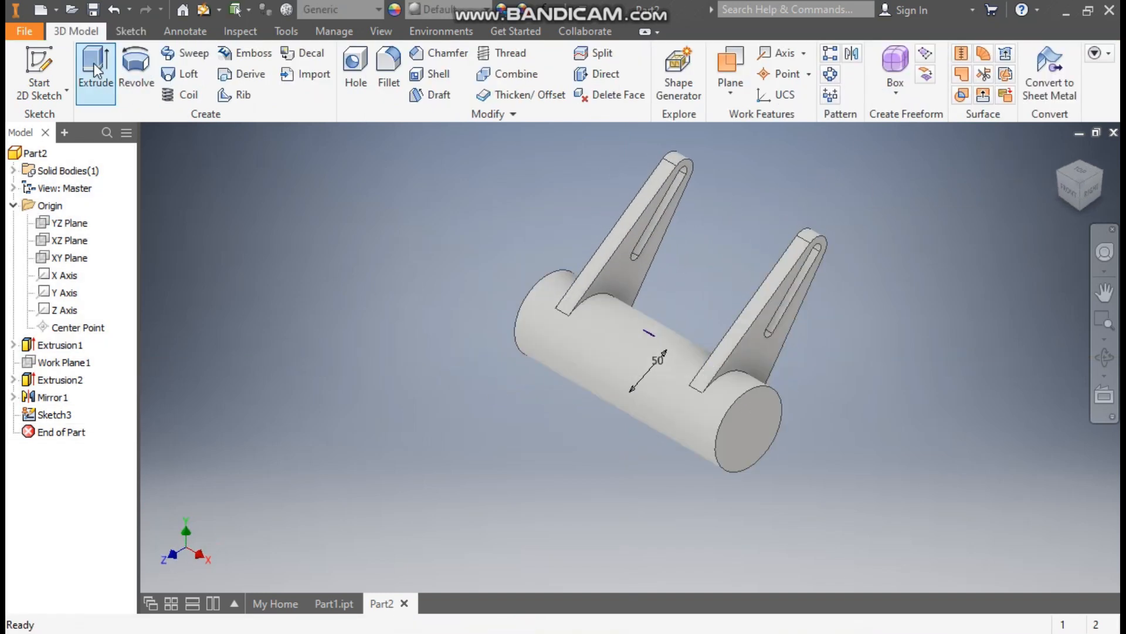
click(94, 63)
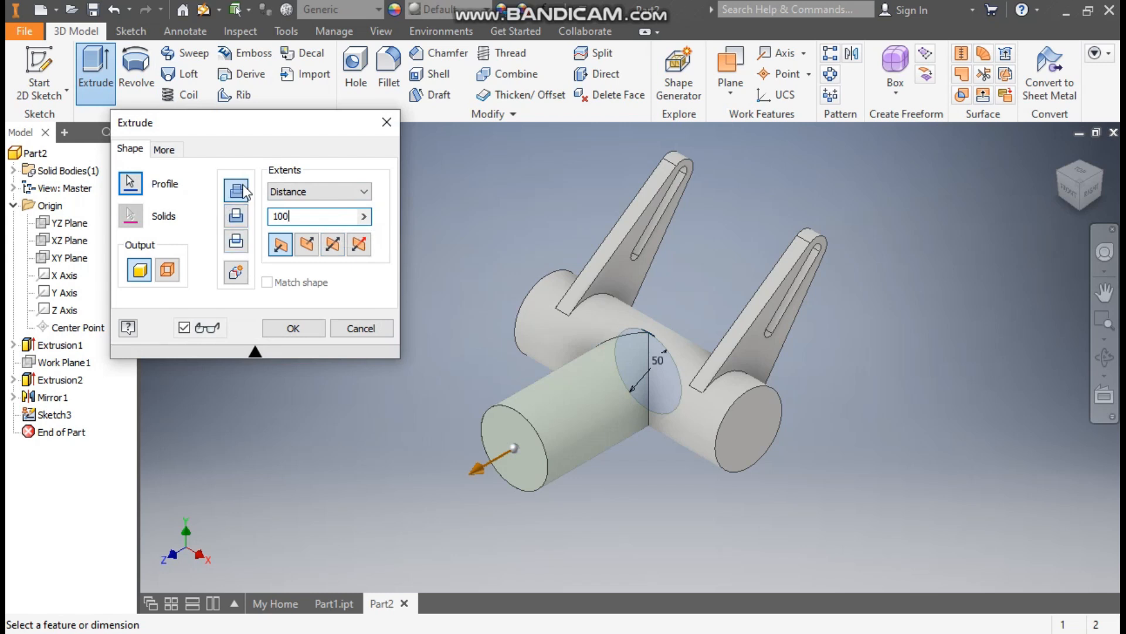
click(294, 332)
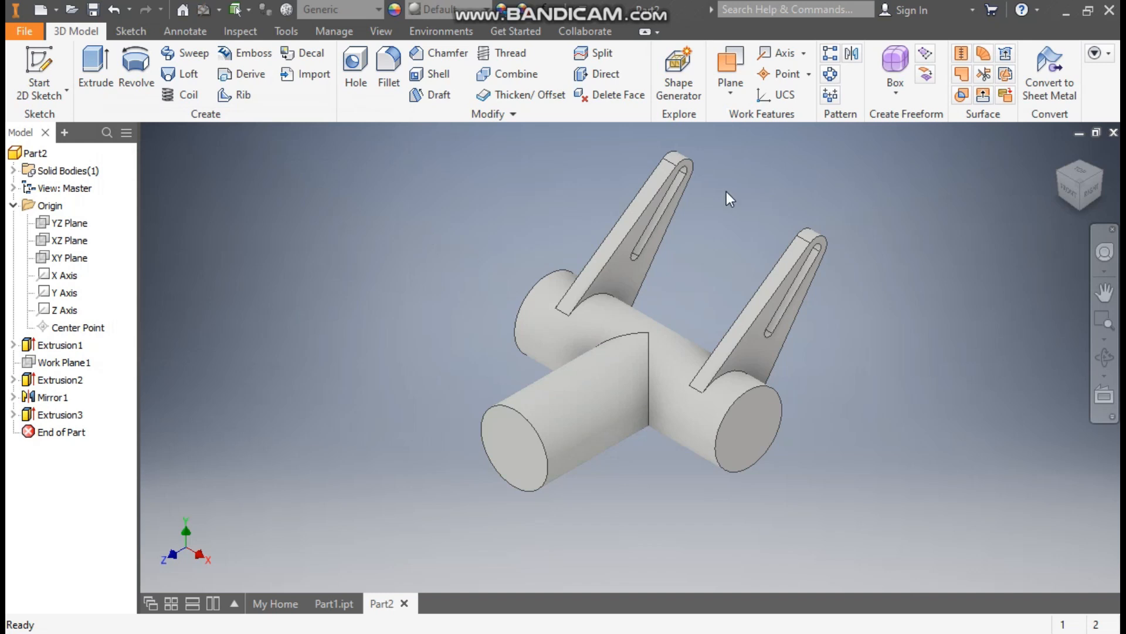
Step: Create a work plane parallel to the YZ plane and tangent to the side of the central boss
click(728, 90)
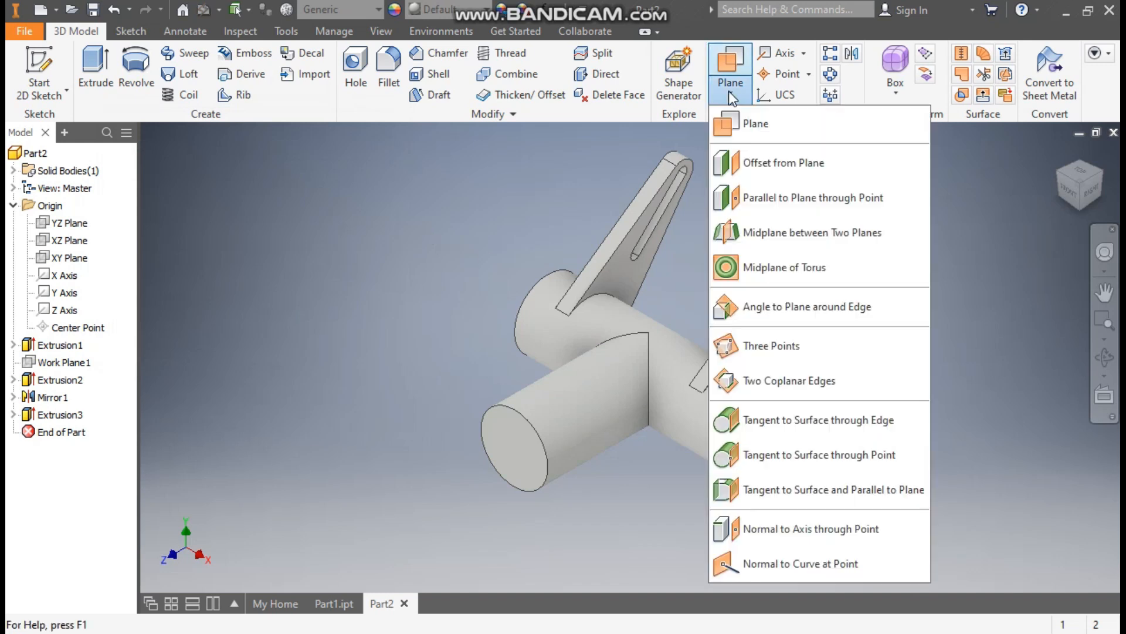
click(762, 161)
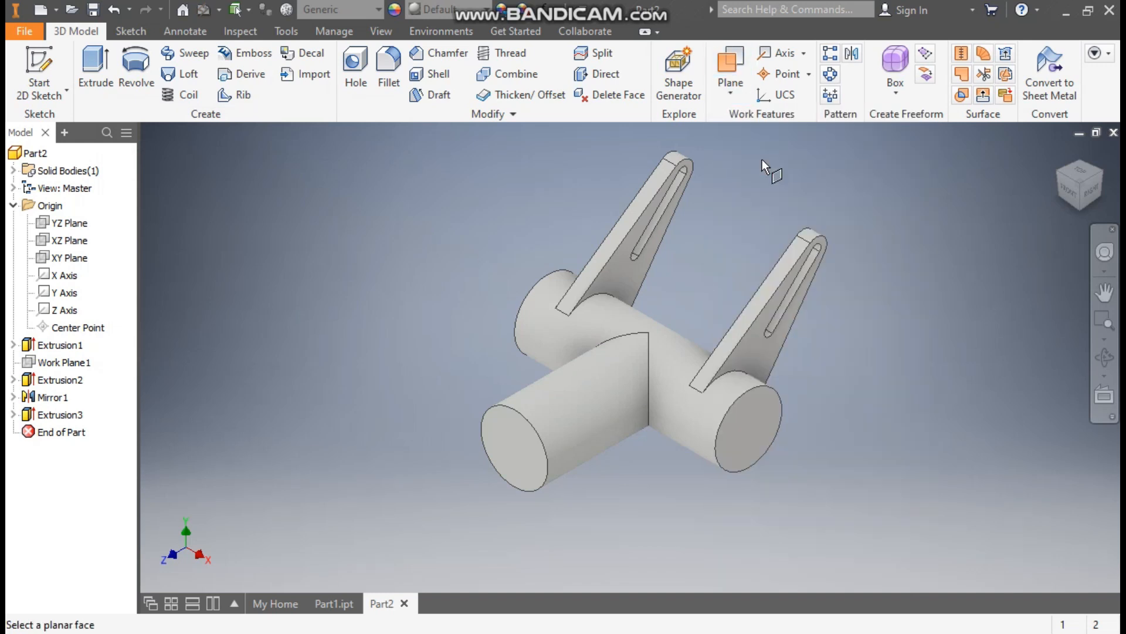
click(730, 89)
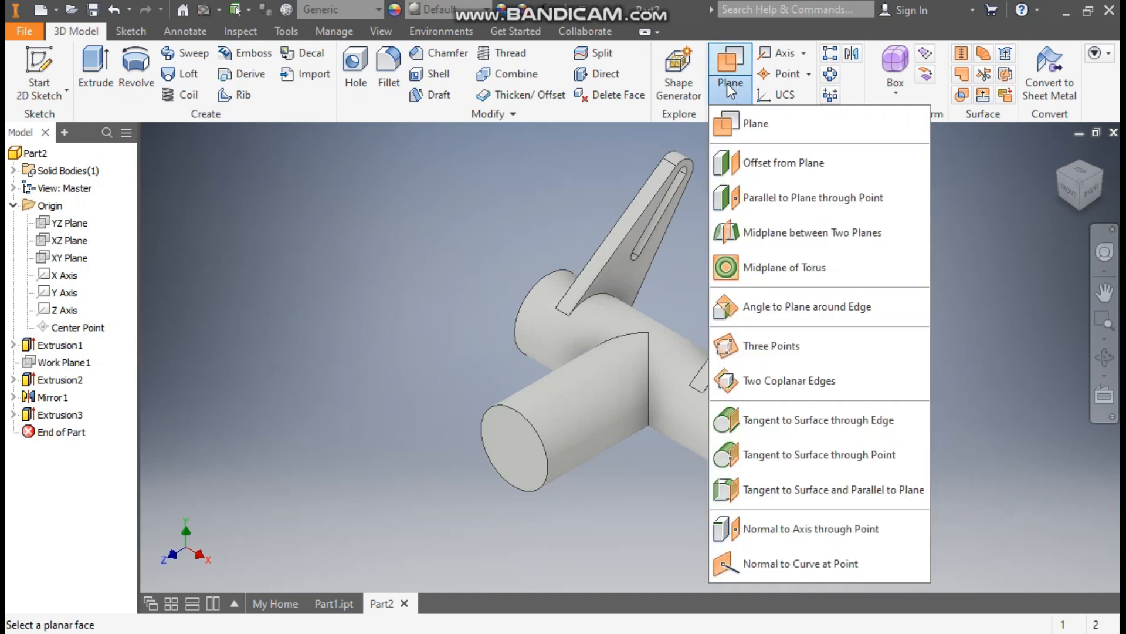
click(744, 137)
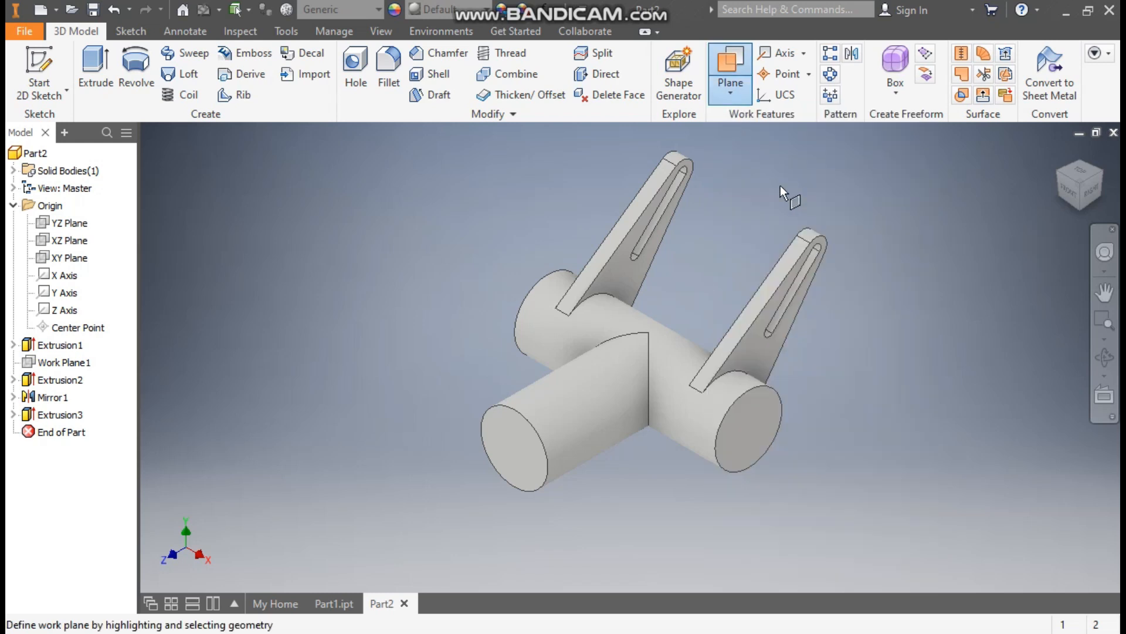
click(74, 225)
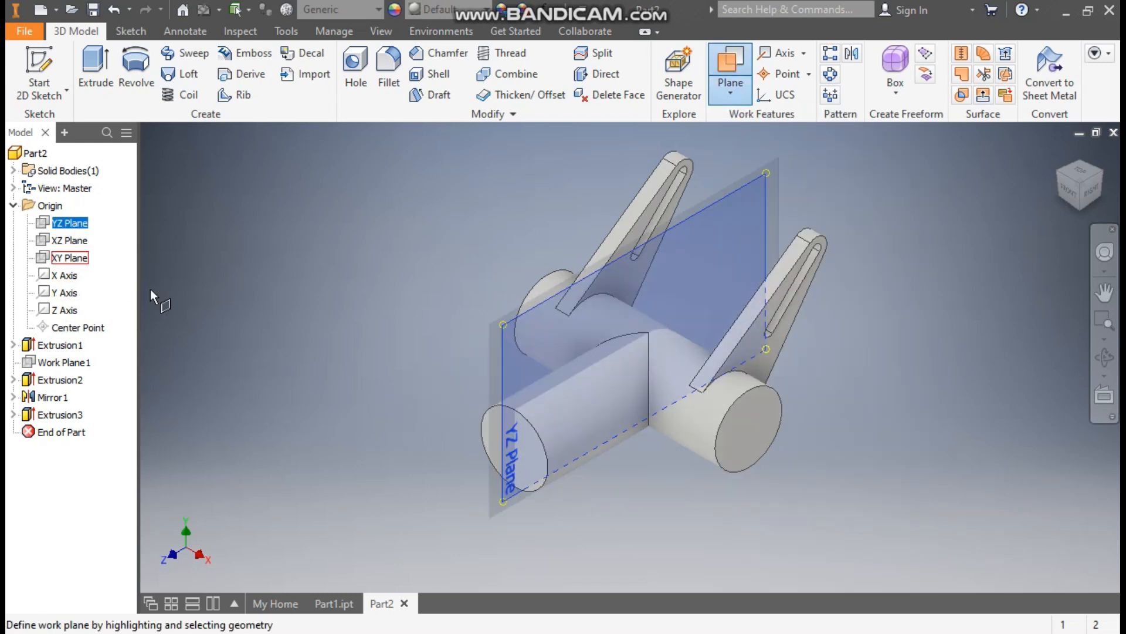
click(579, 433)
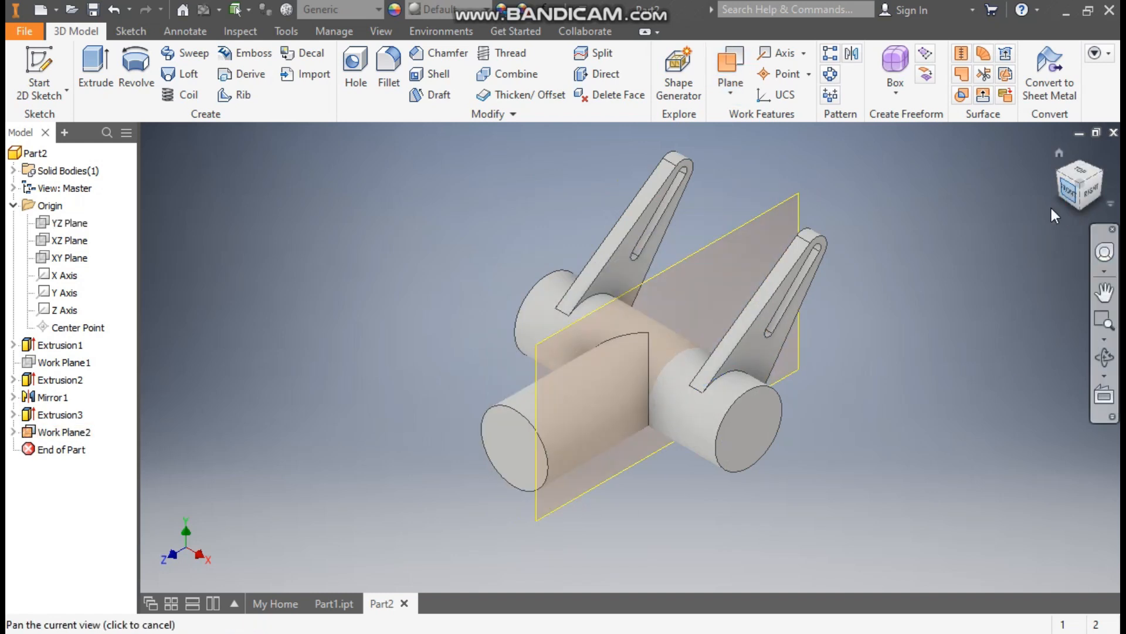
click(1067, 193)
scroll(672, 389, down, 6)
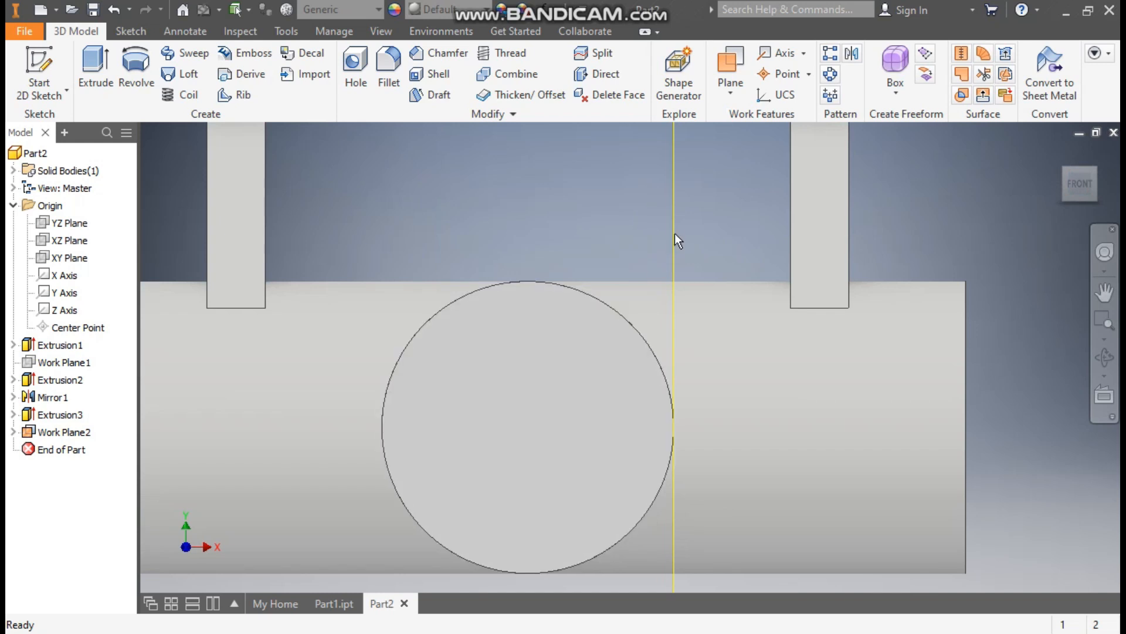
click(1062, 156)
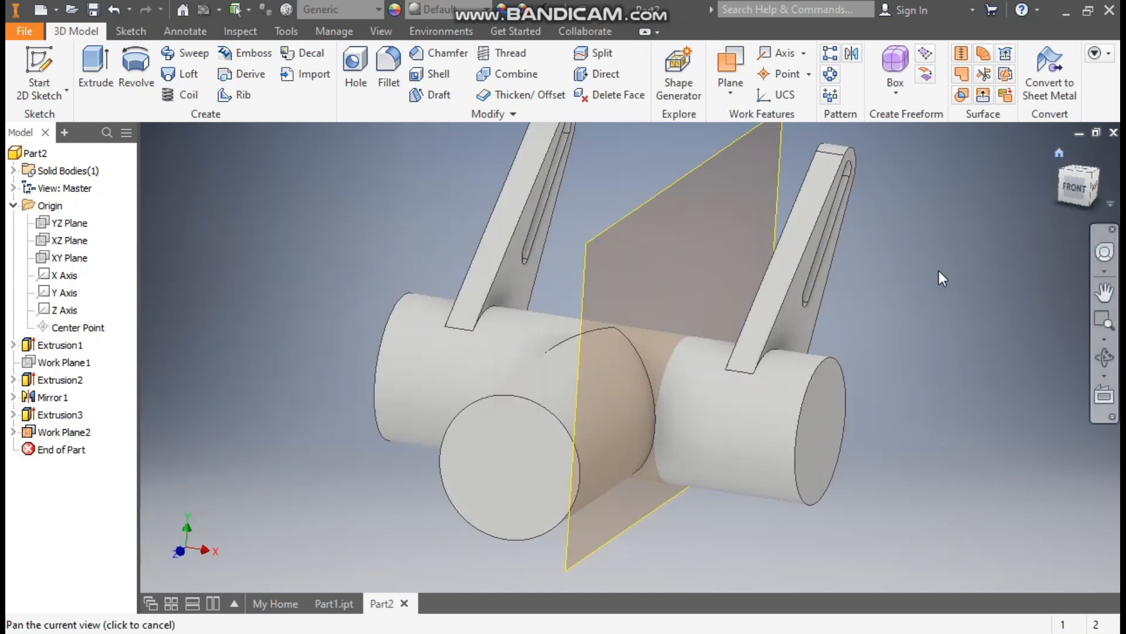
Step: Start a sketch on the new tangent work plane and draw a two-point rectangle about 28 mm long from the boss's free end
click(687, 279)
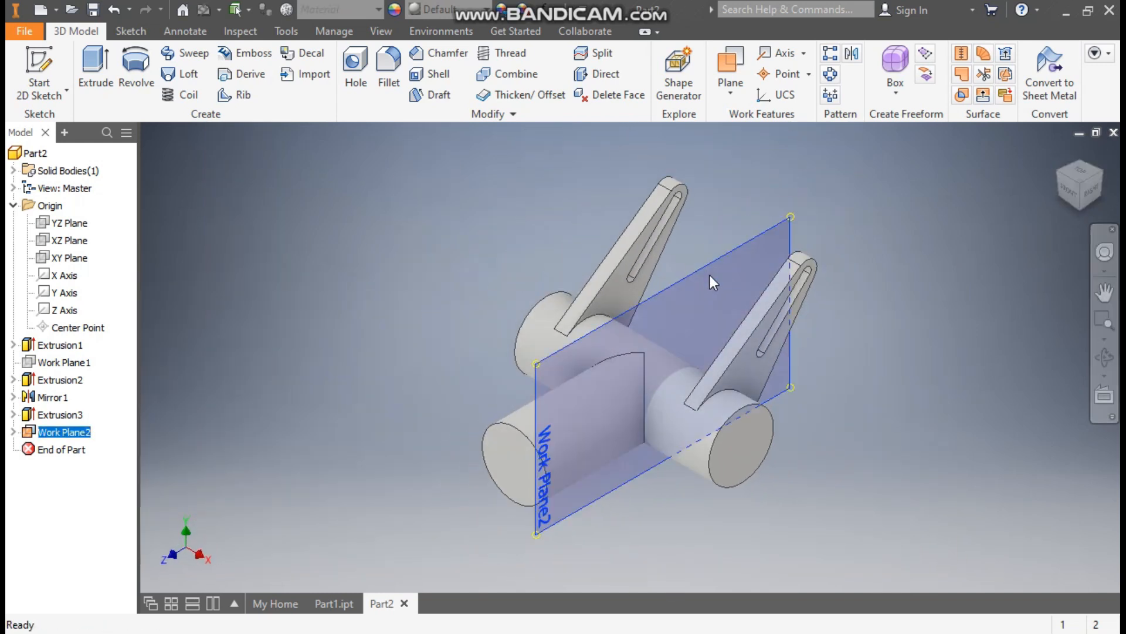
key(s)
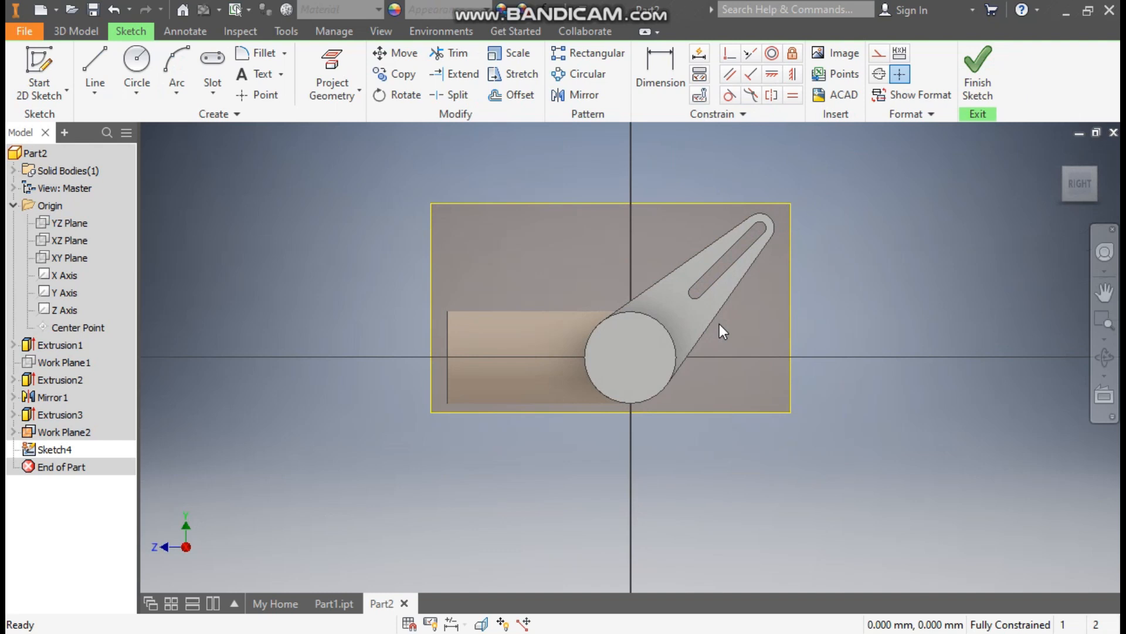
click(208, 85)
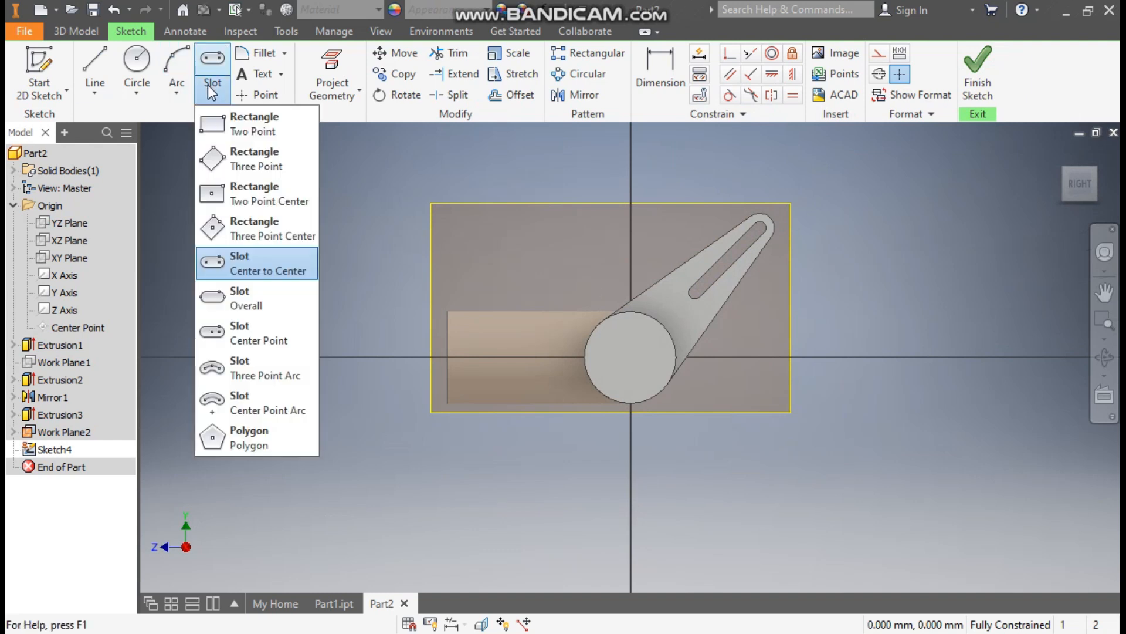
click(262, 124)
scroll(452, 355, up, 5)
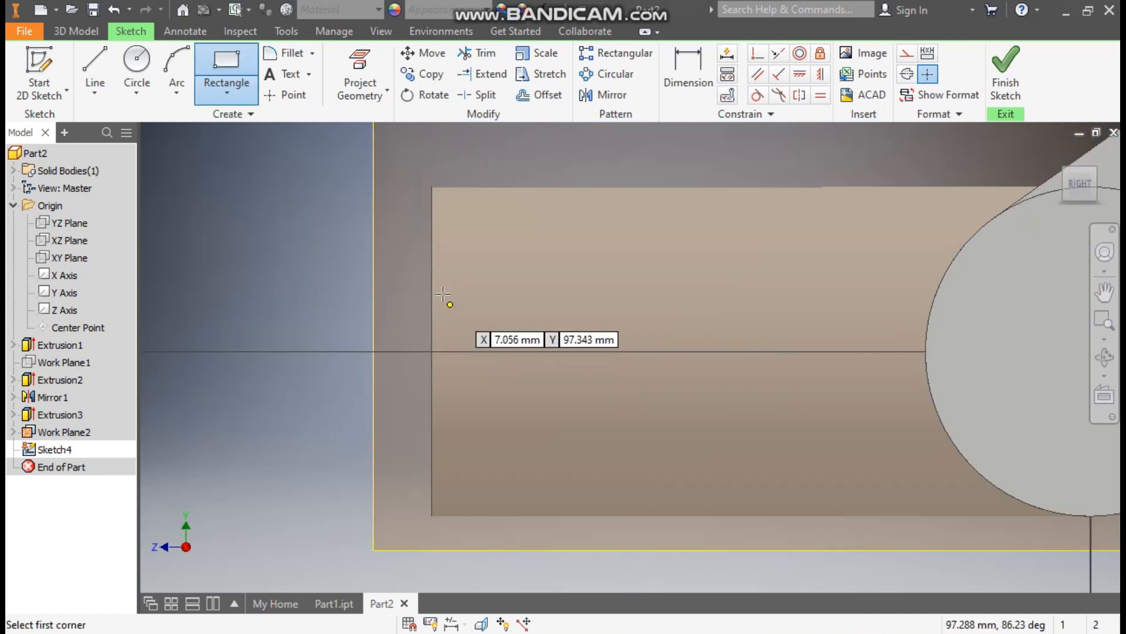
click(431, 282)
click(619, 436)
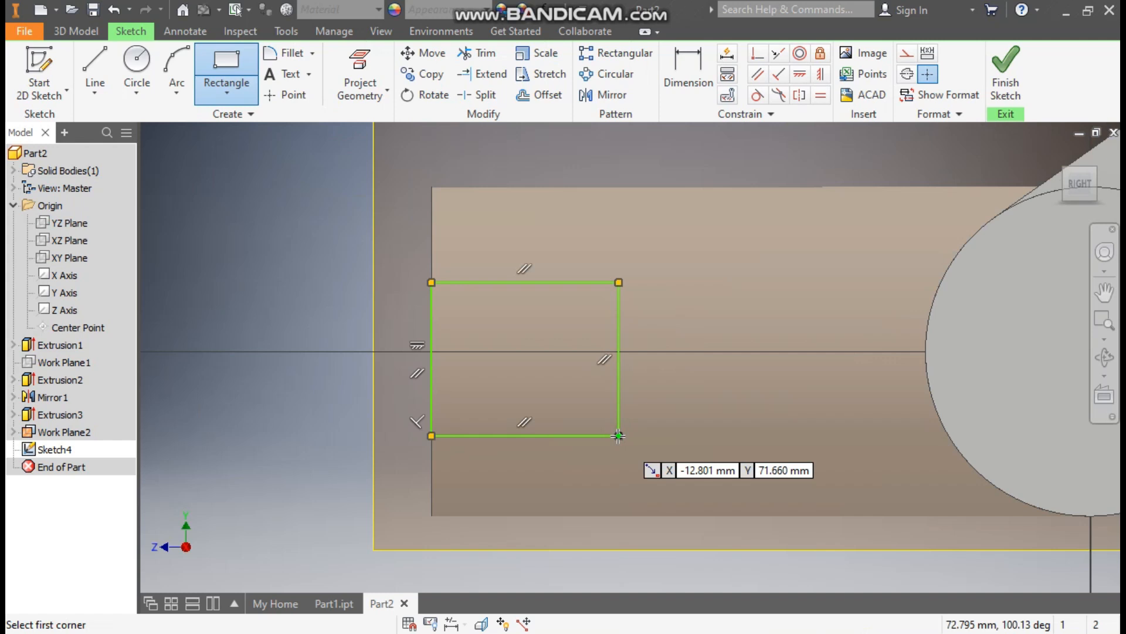
Step: Dimension the rectangle 22.5 mm along the boss and 25 mm high
click(704, 74)
click(532, 282)
click(533, 240)
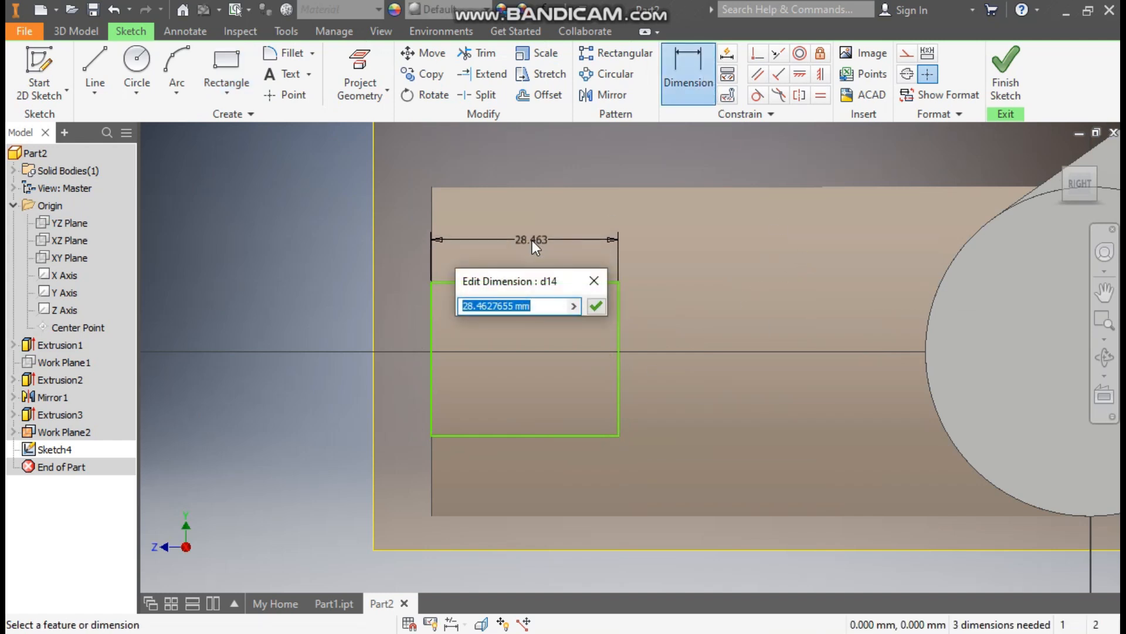
text(22.5)
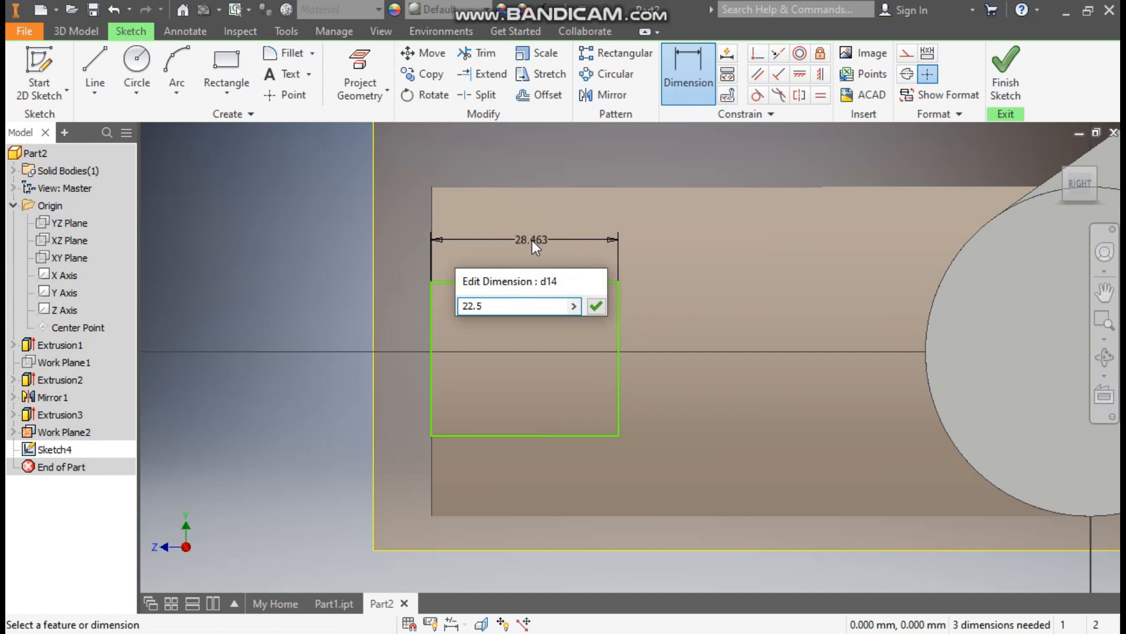
key(Return)
click(719, 352)
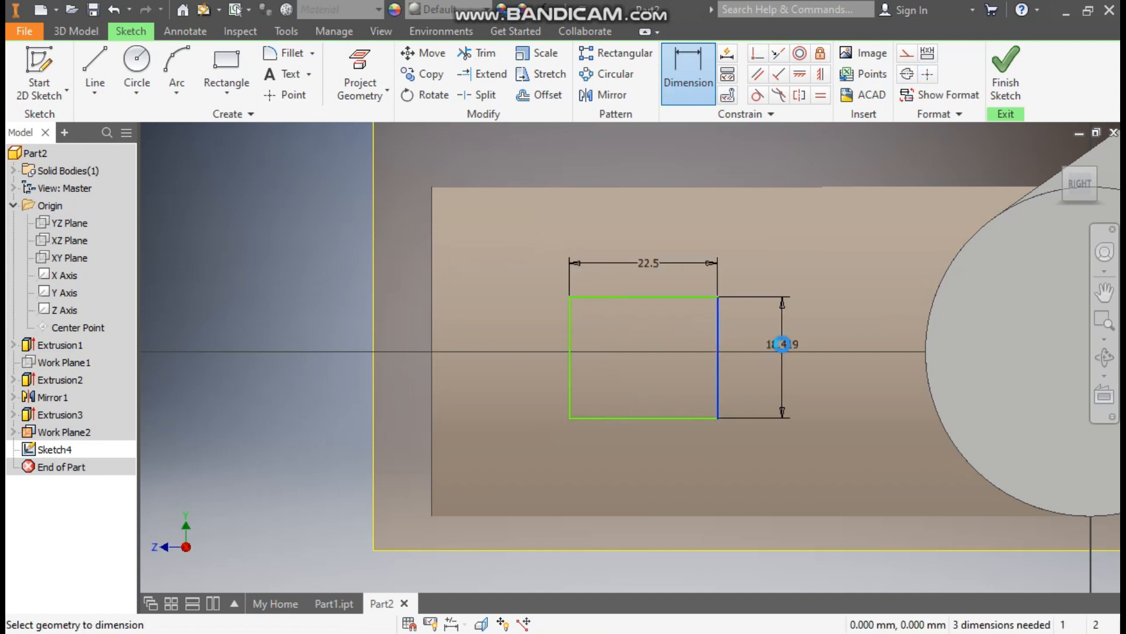
click(784, 348)
text(25)
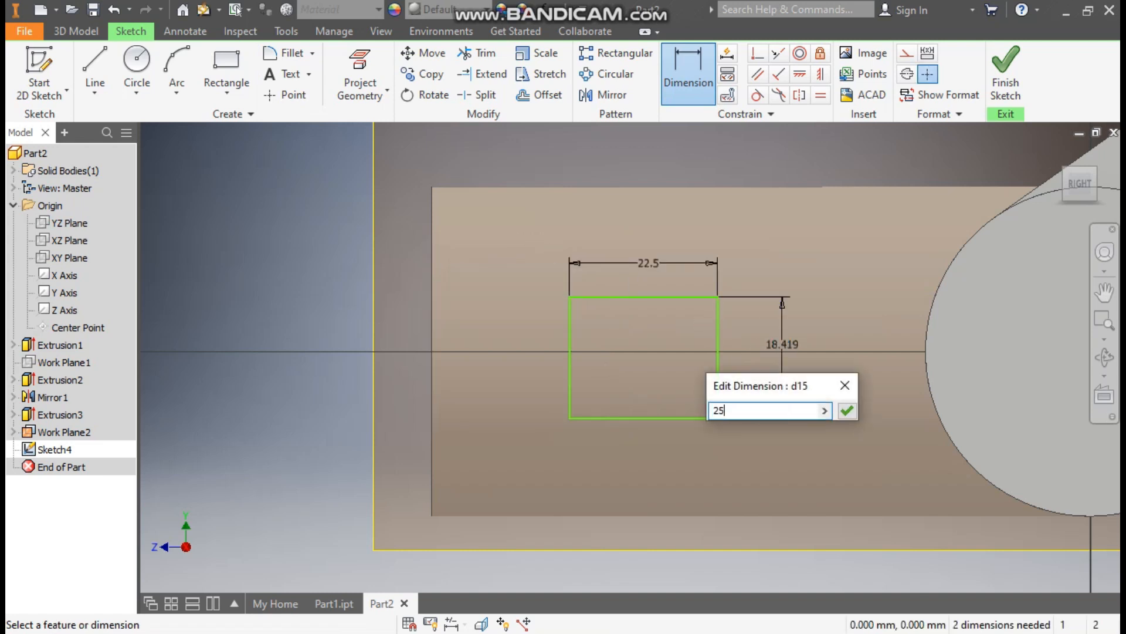
key(Return)
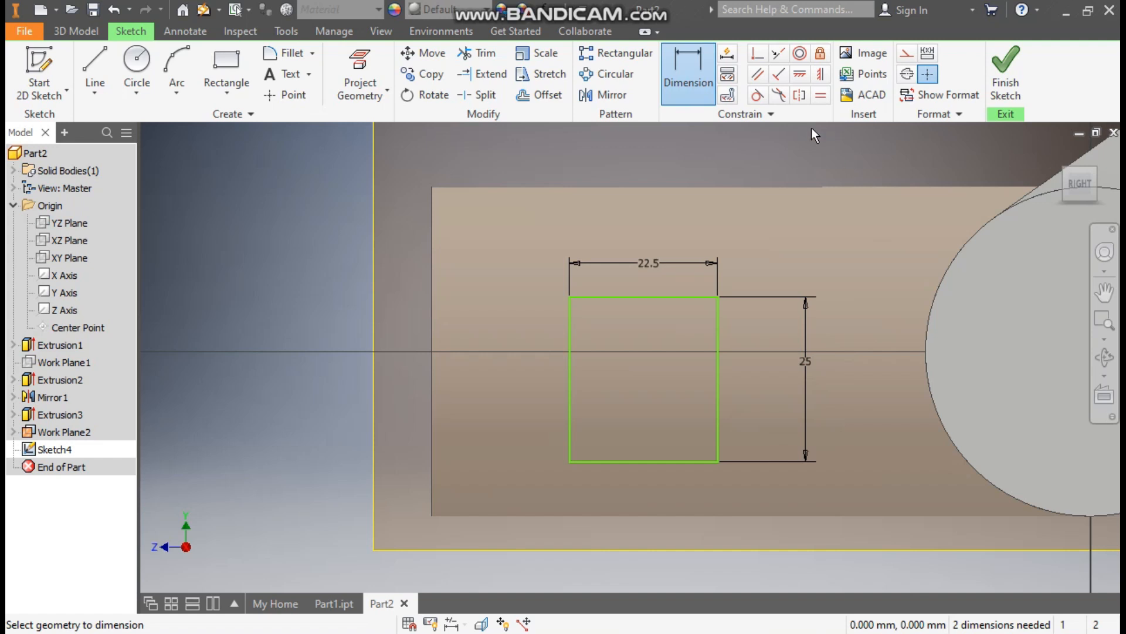
Step: Make the midpoint of the rectangle's outer side coincident with the boss's end edge and move the rectangle up along that edge
click(757, 58)
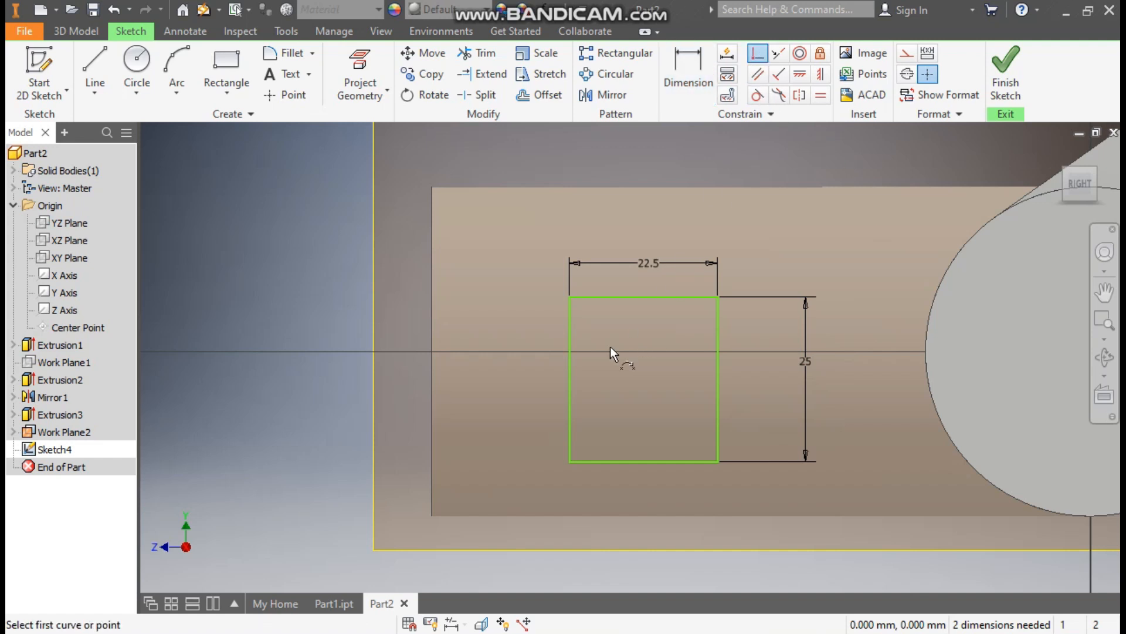
click(572, 379)
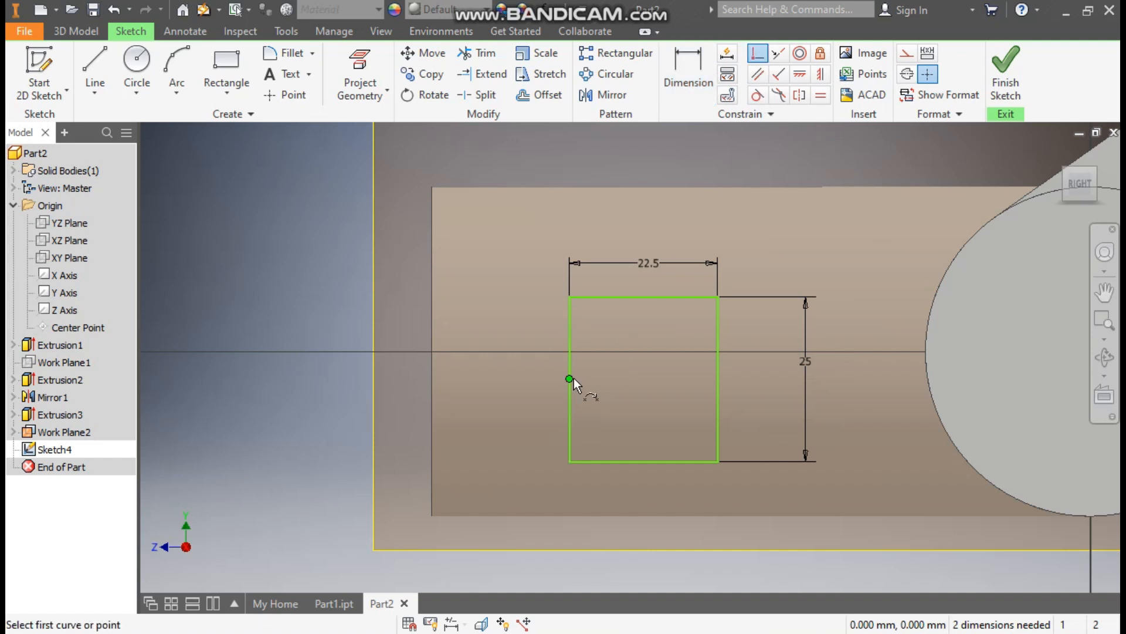
click(433, 345)
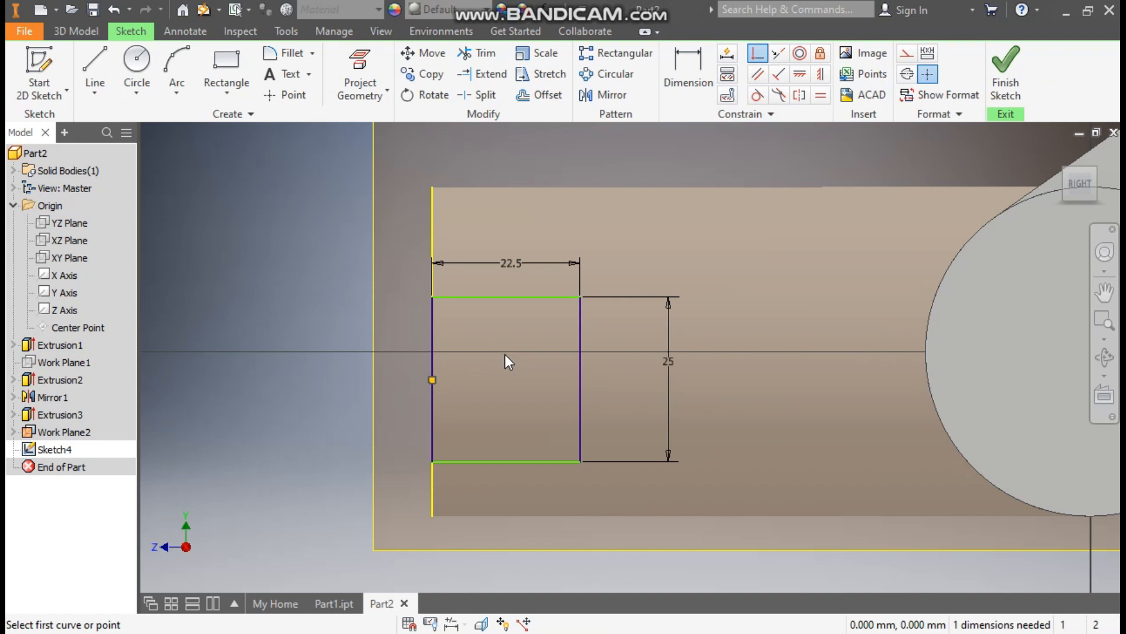
key(Escape)
drag(521, 298, 533, 132)
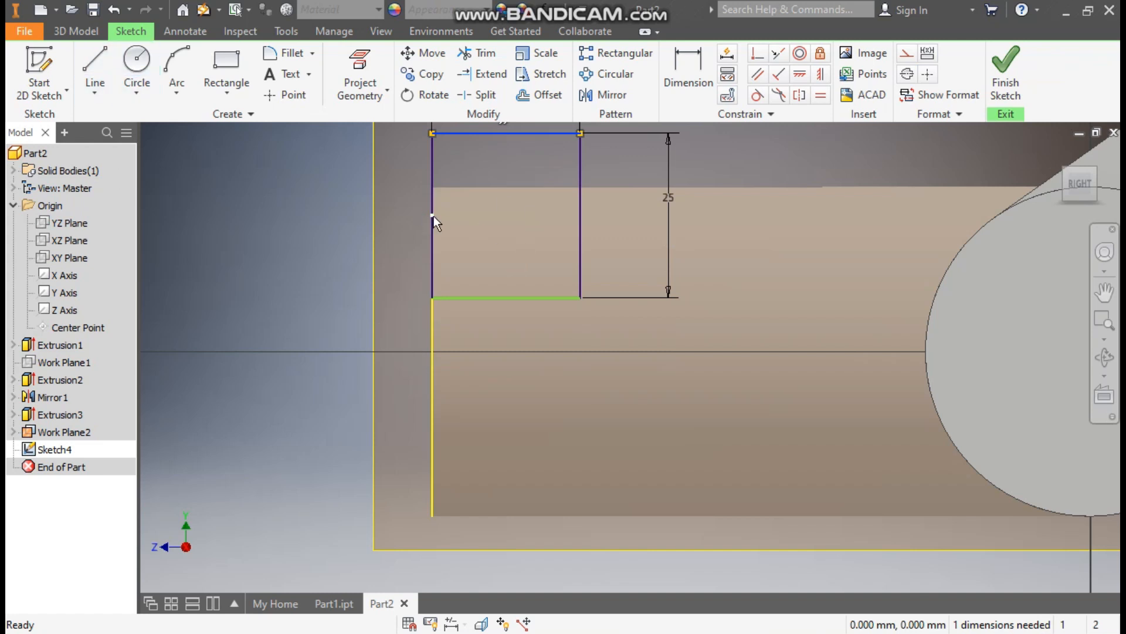
scroll(405, 381, down, 3)
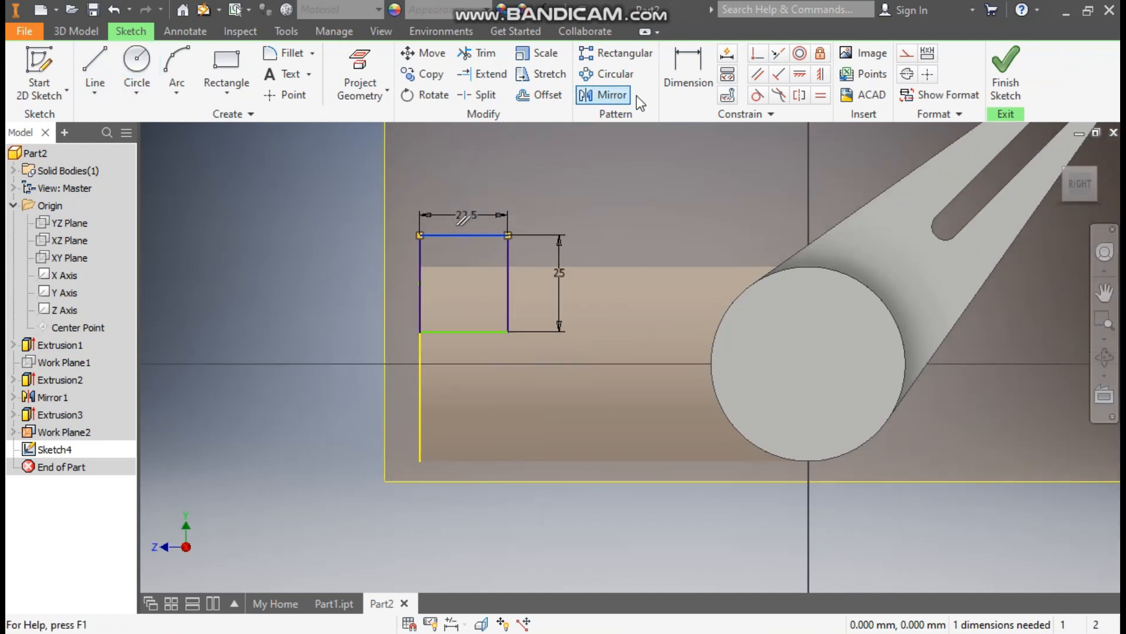
Step: Draw a horizontal line about 54 mm long outward from the boss end's midpoint and convert it to construction geometry
click(94, 70)
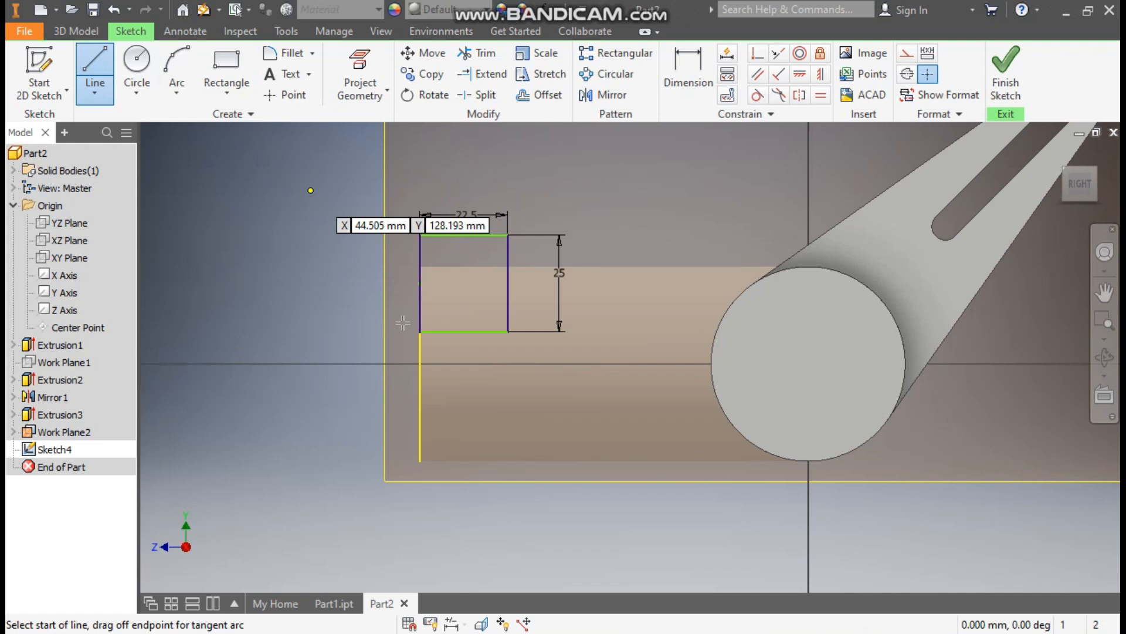
click(419, 364)
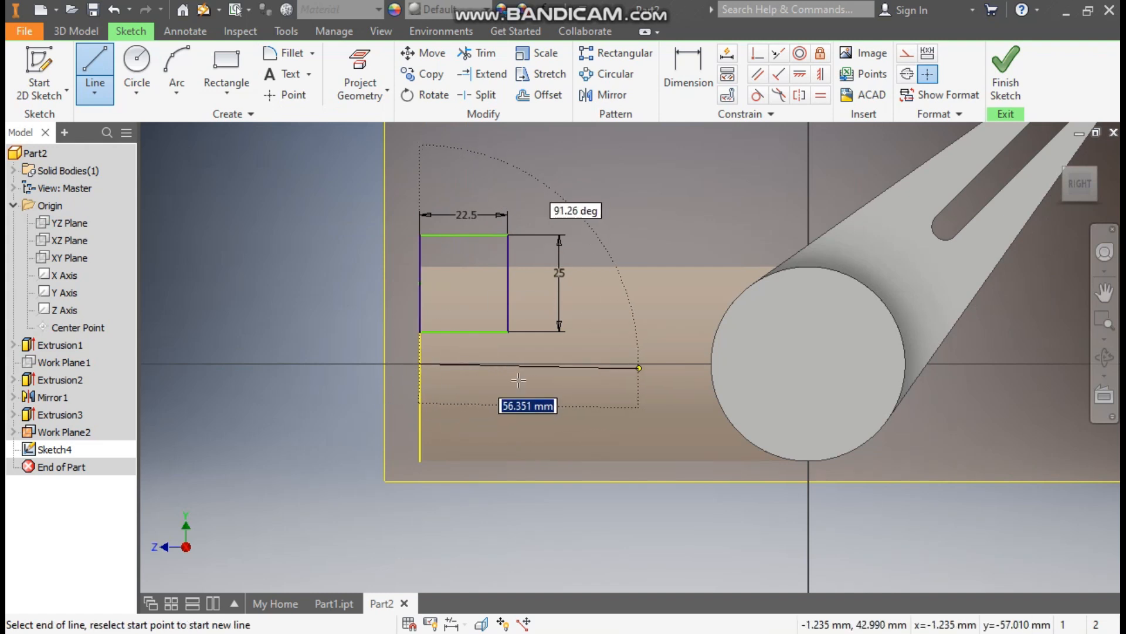
click(210, 364)
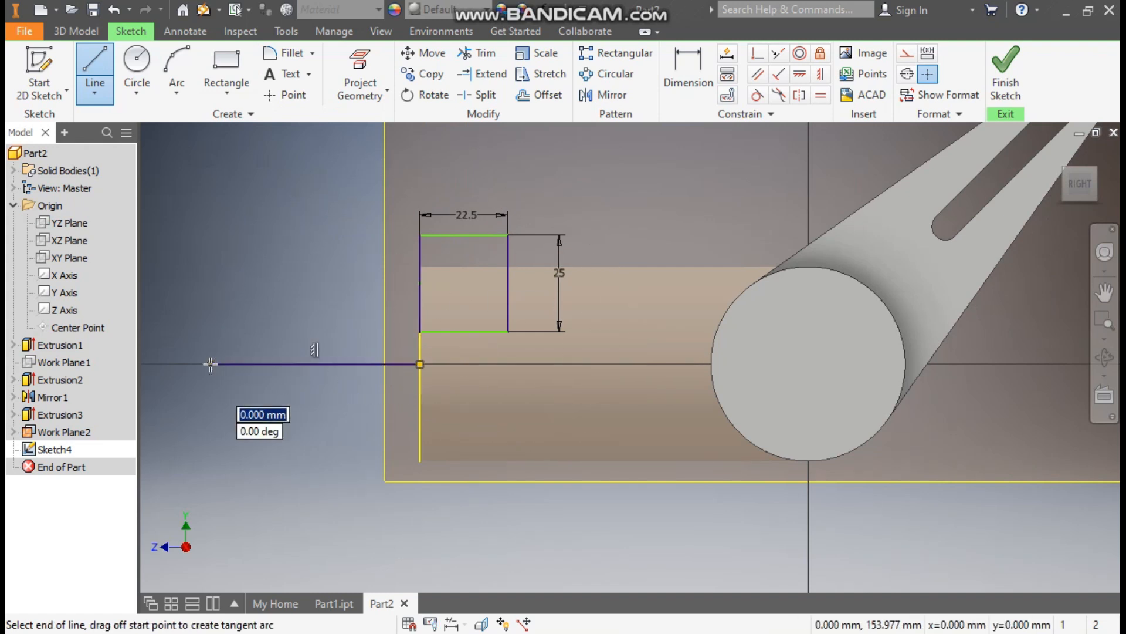
key(Escape)
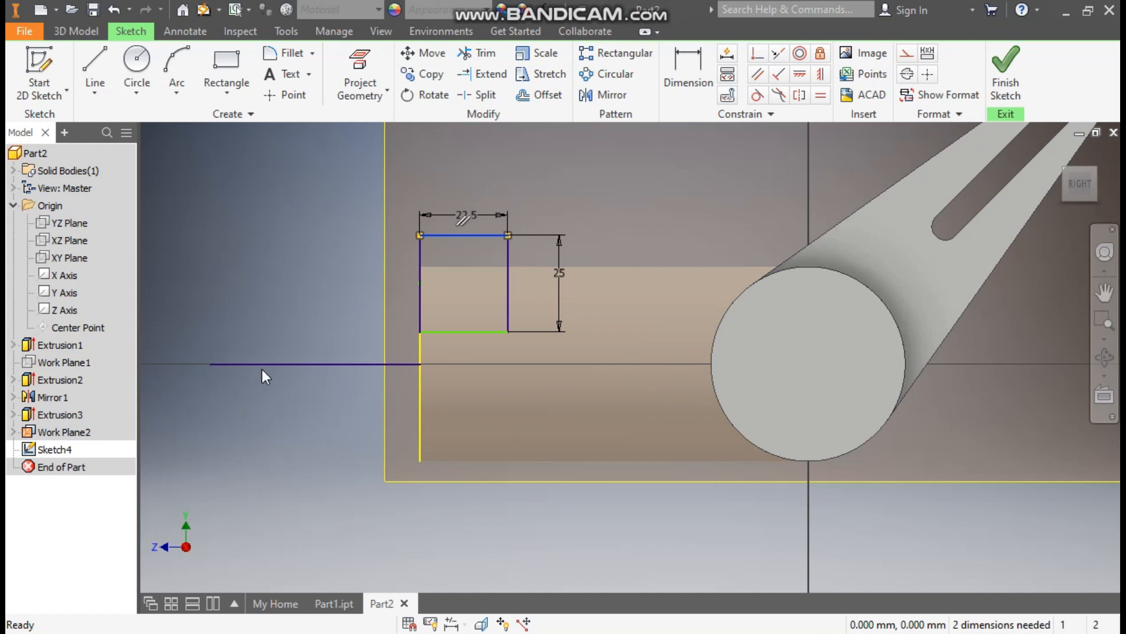
click(271, 365)
click(906, 52)
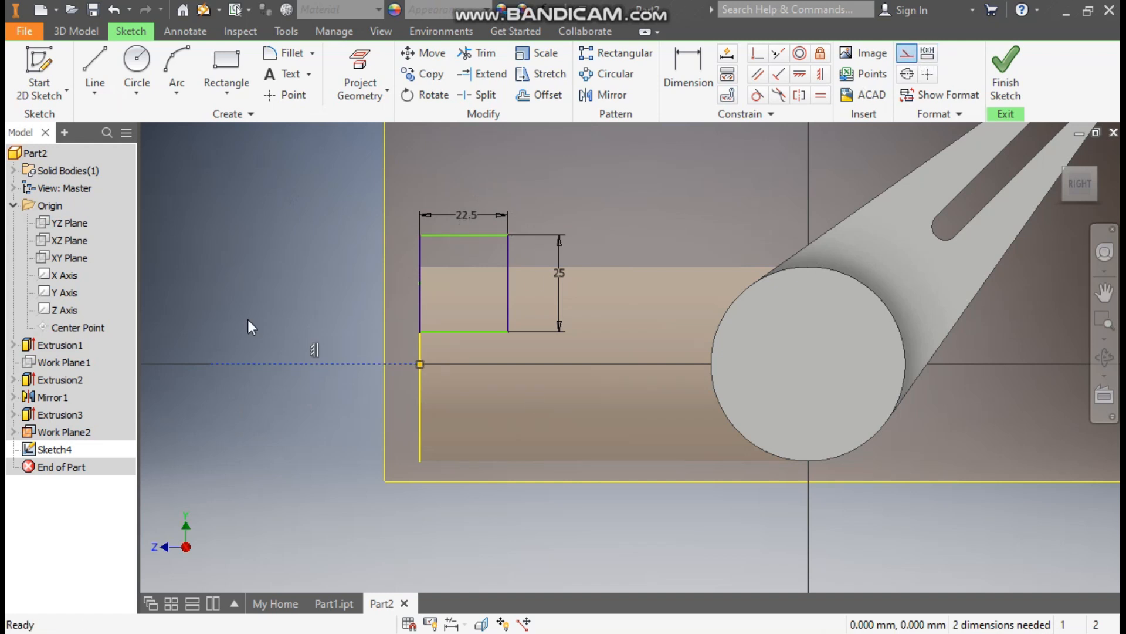
Step: Make the midpoint of the rectangle's outer side coincident with the horizontal construction line so the rectangle is centred on the boss axis
click(754, 55)
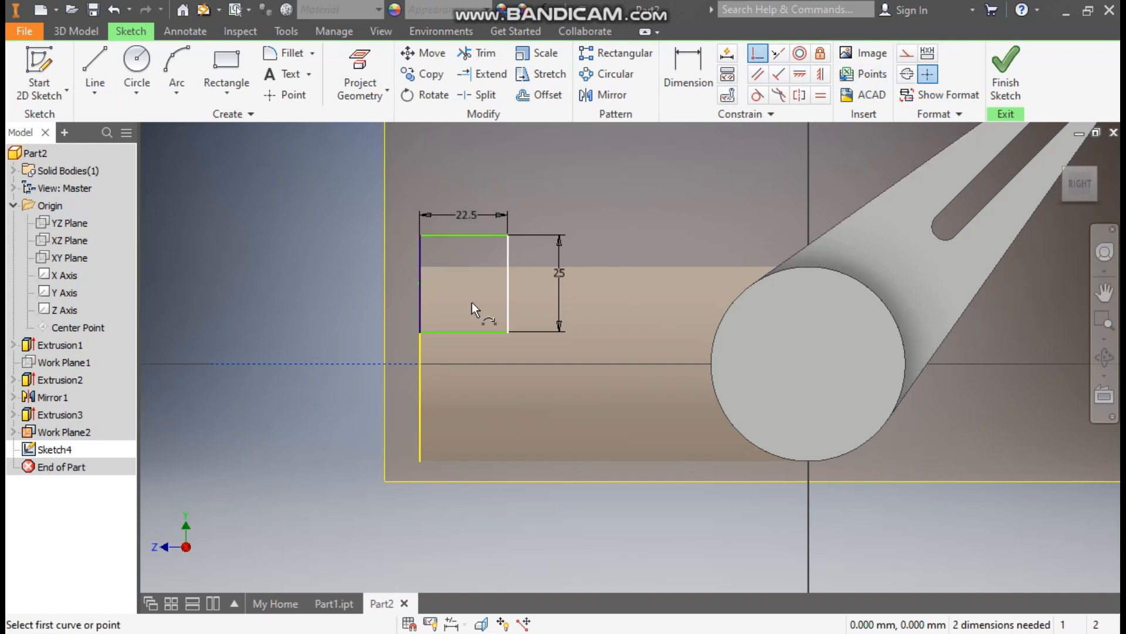
click(421, 283)
click(404, 363)
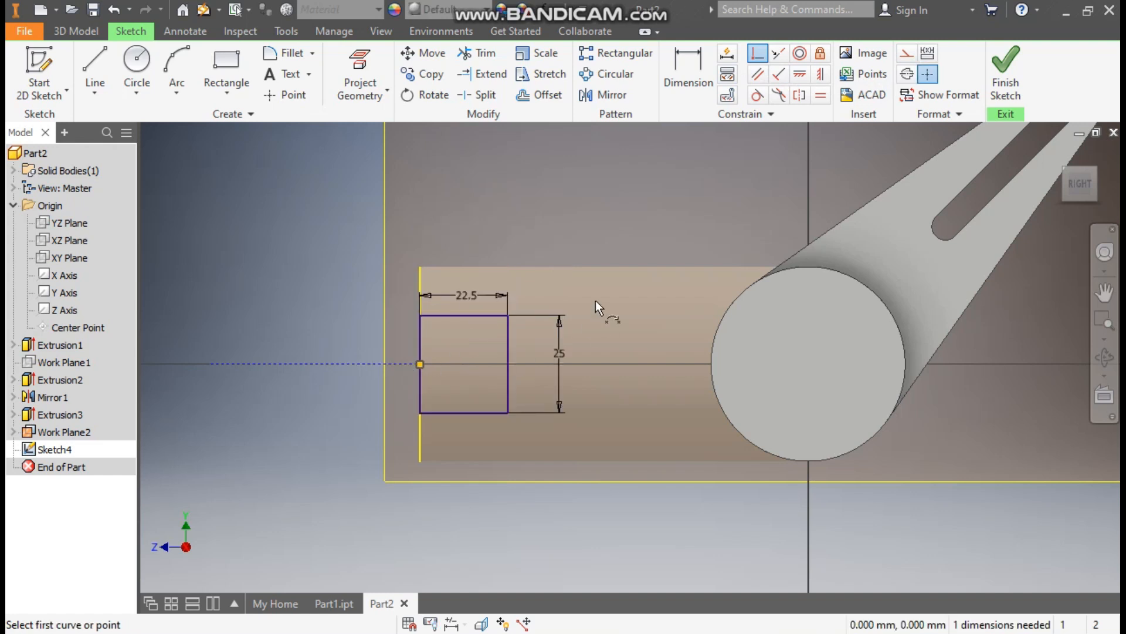
key(Escape)
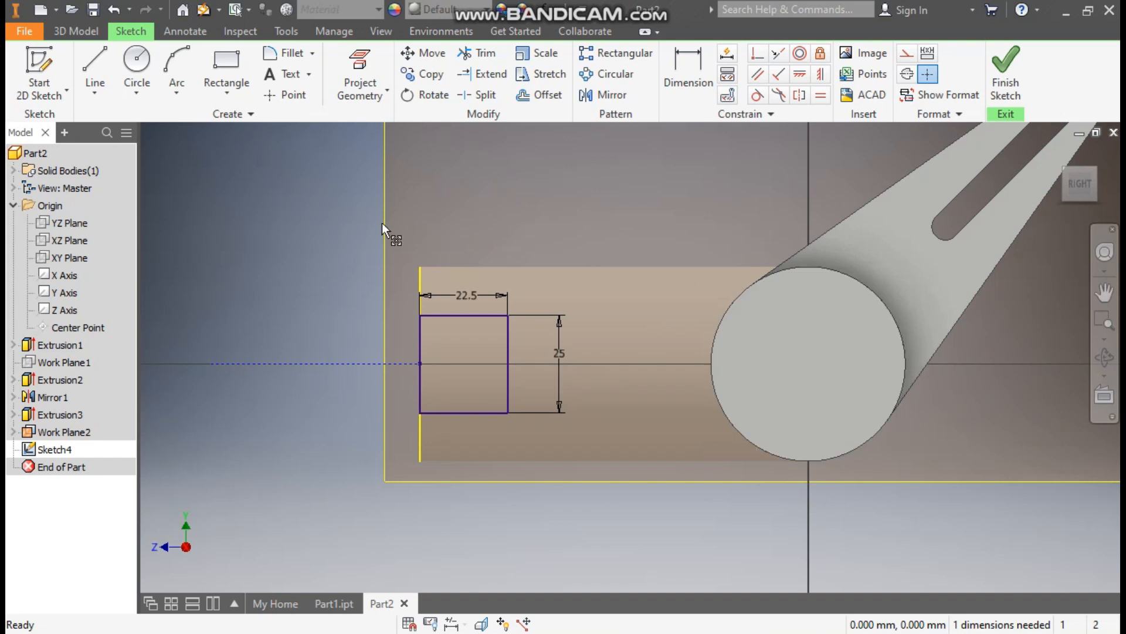
Step: Draw a three-point arc of 12.5 mm radius between the inner corners of the rectangle, bulging toward the main cylinder
click(181, 85)
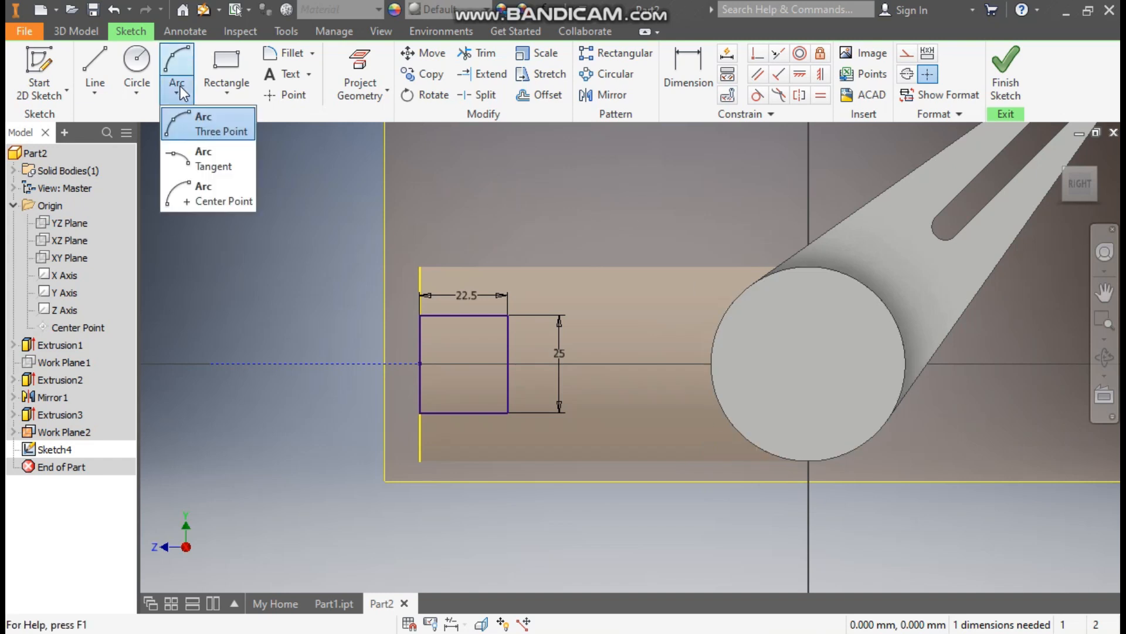
click(189, 128)
click(508, 315)
click(508, 412)
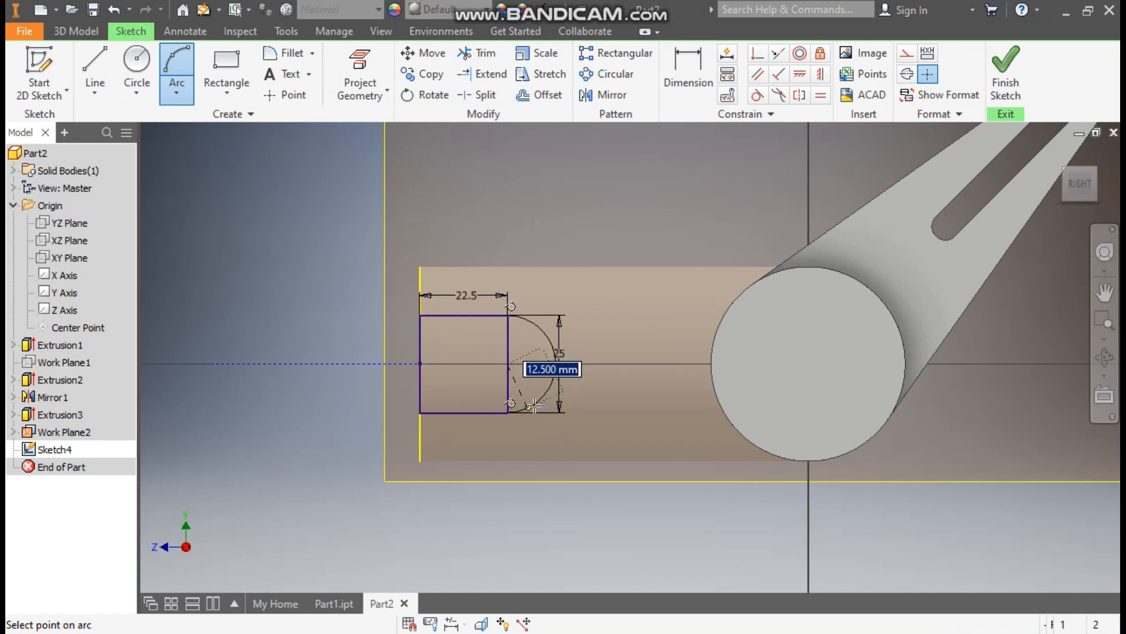
click(548, 384)
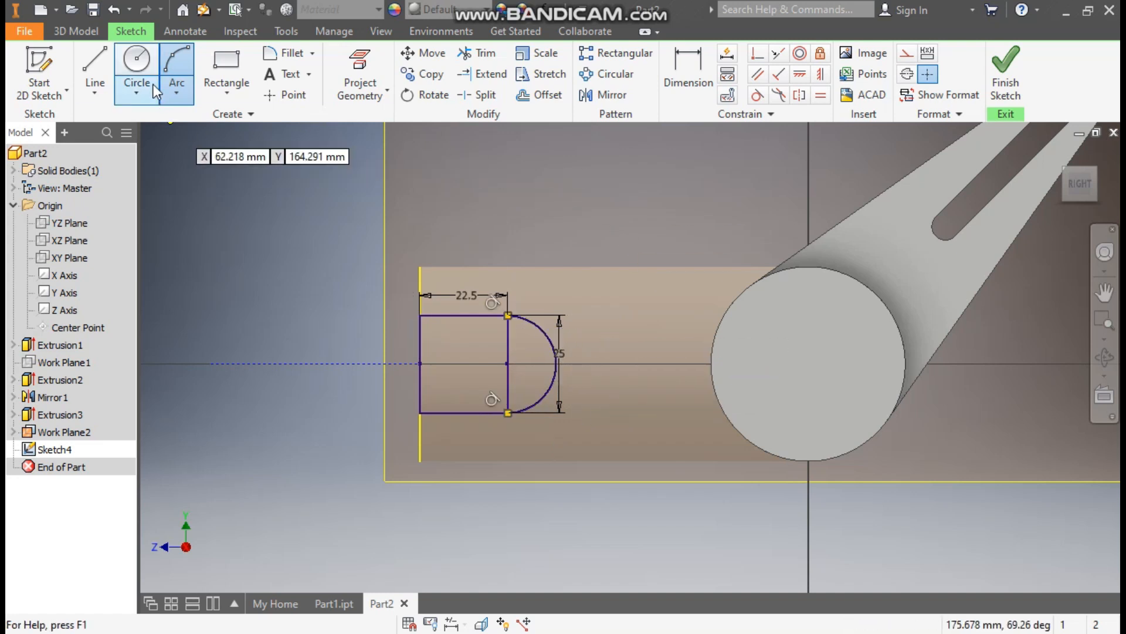
Step: Draw a 16 mm diameter circle centred on the midpoint of the rectangle's inner side
click(137, 60)
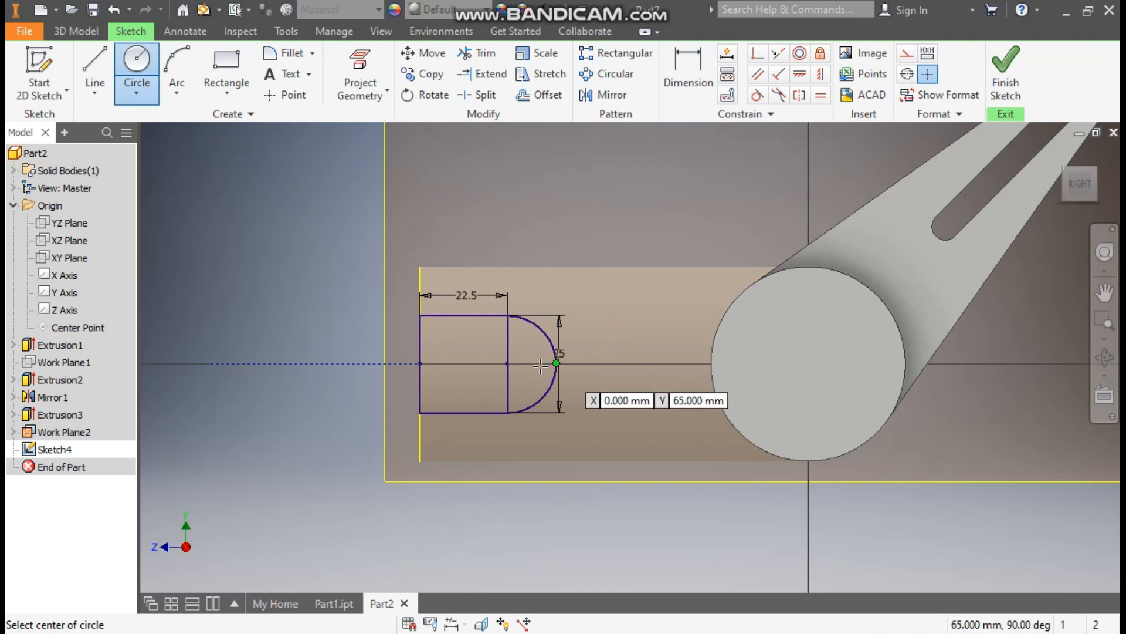
click(507, 364)
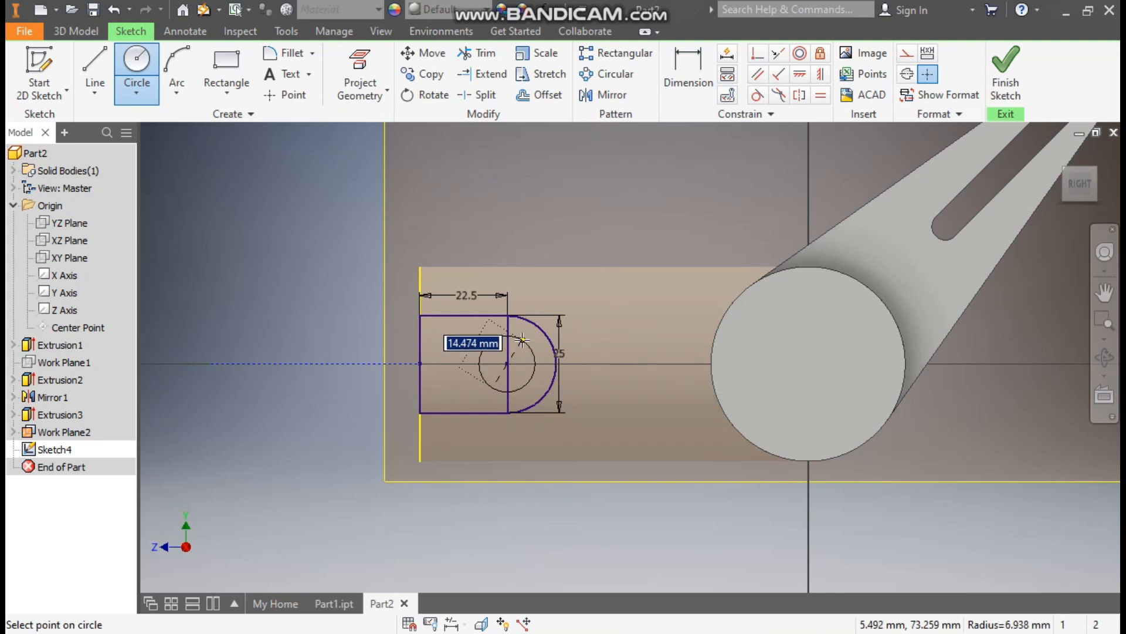
text(1)
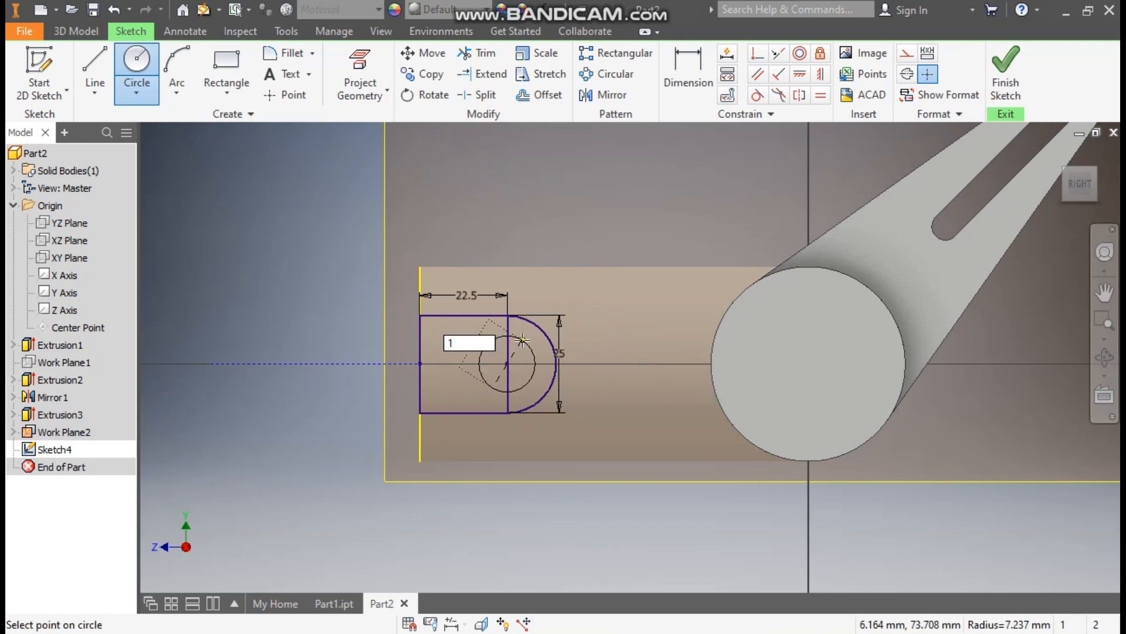
text(6)
key(Return)
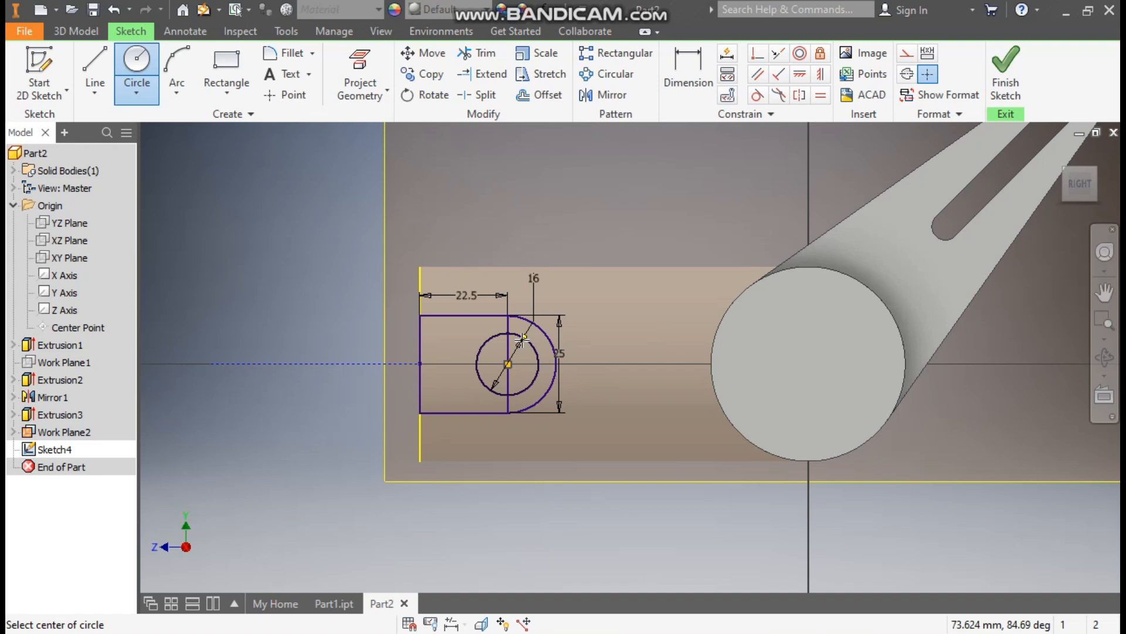
key(Escape)
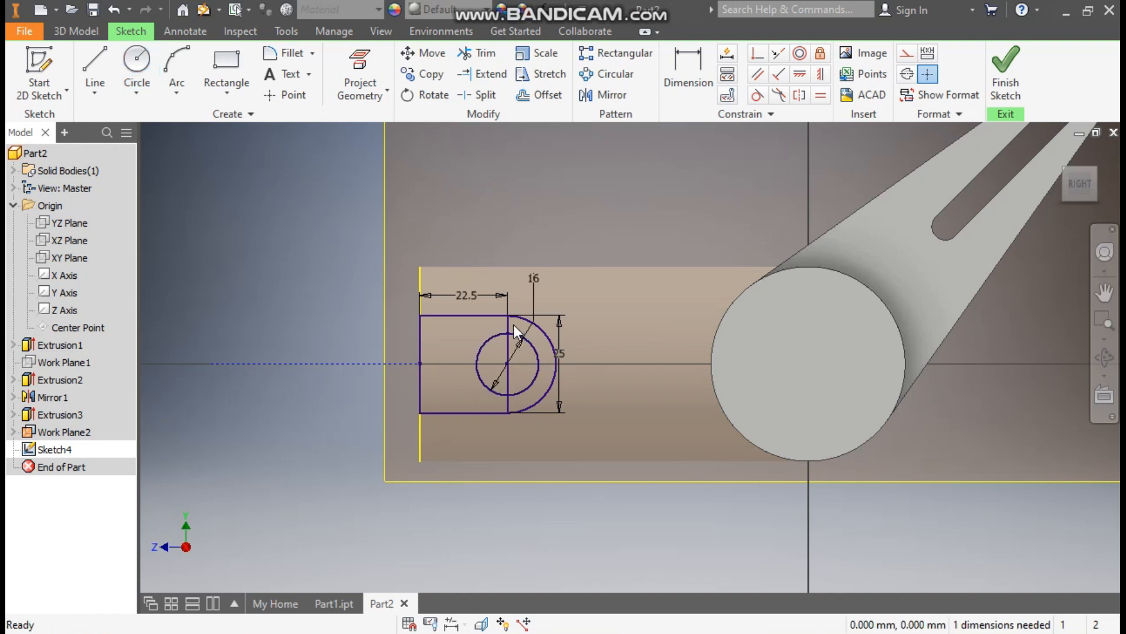
Step: Convert the rectangle's inner side to construction geometry and finish the sketch
click(508, 332)
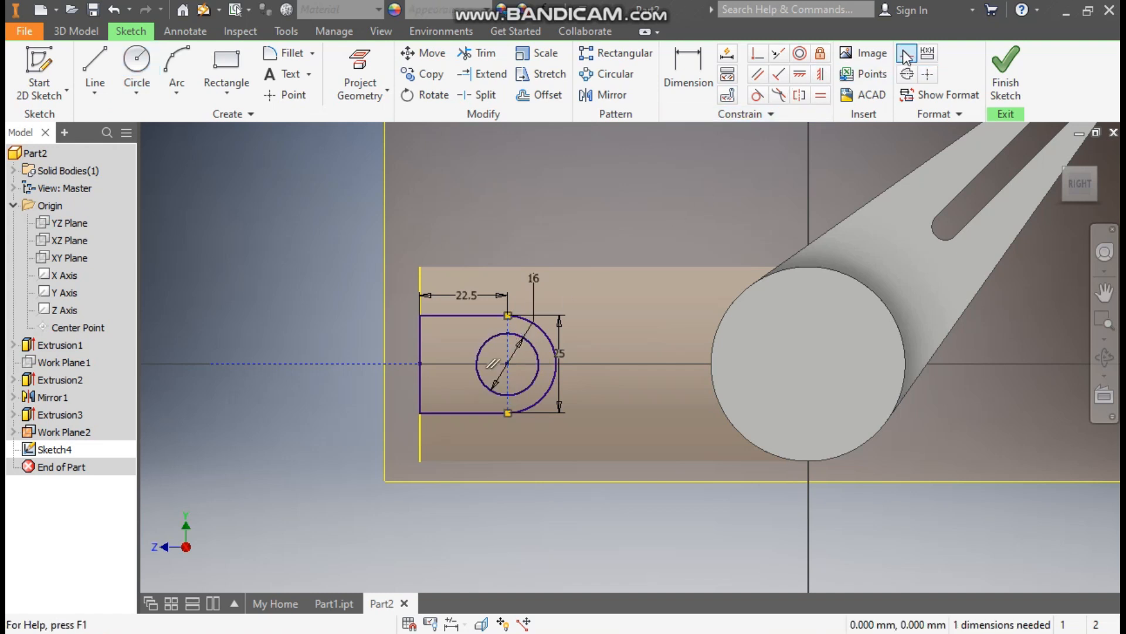
click(1005, 71)
Step: Extrude the rounded lug profile around the 16 mm circle 20 mm symmetrically about its work plane, joined to the body
scroll(568, 501, up, 5)
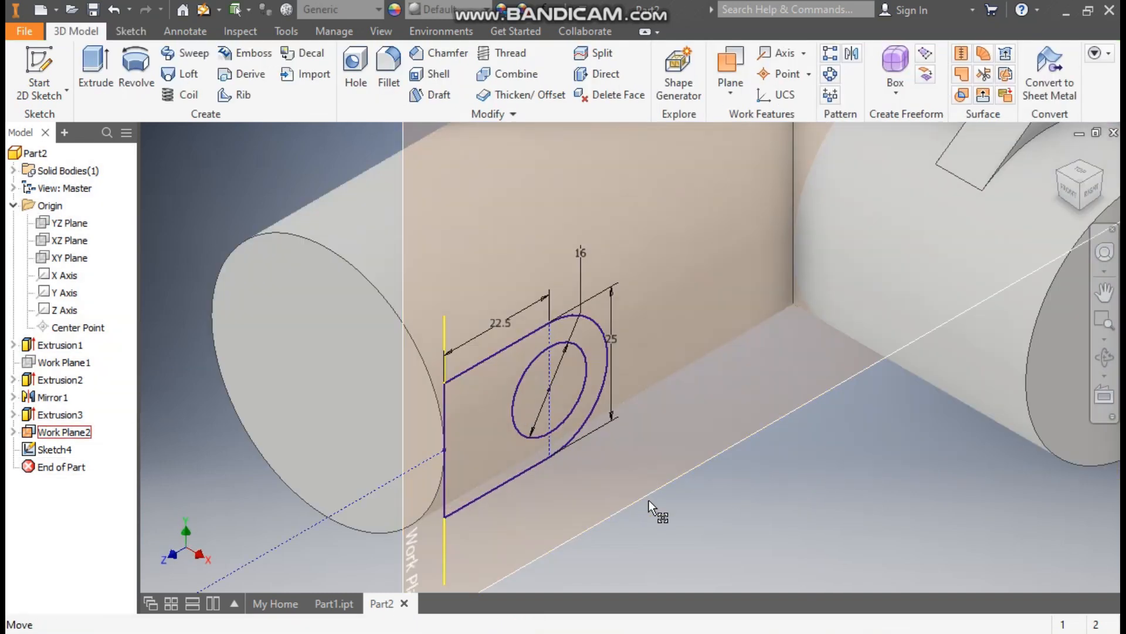
middle_drag(649, 500, 669, 510)
click(97, 62)
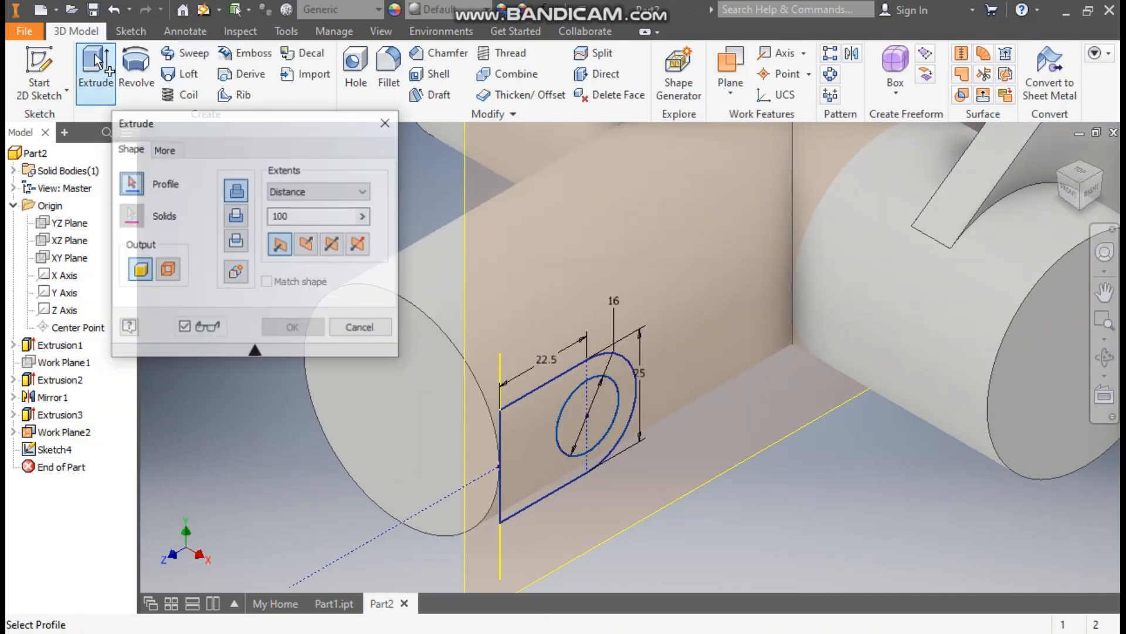
click(557, 389)
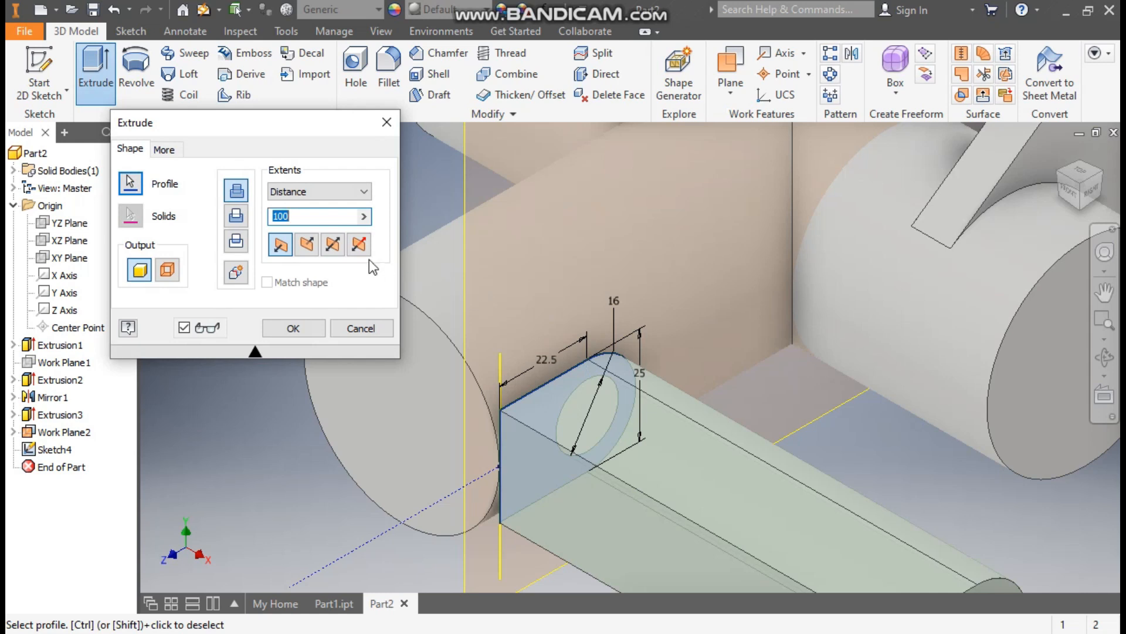
click(335, 251)
middle_drag(540, 417, 583, 399)
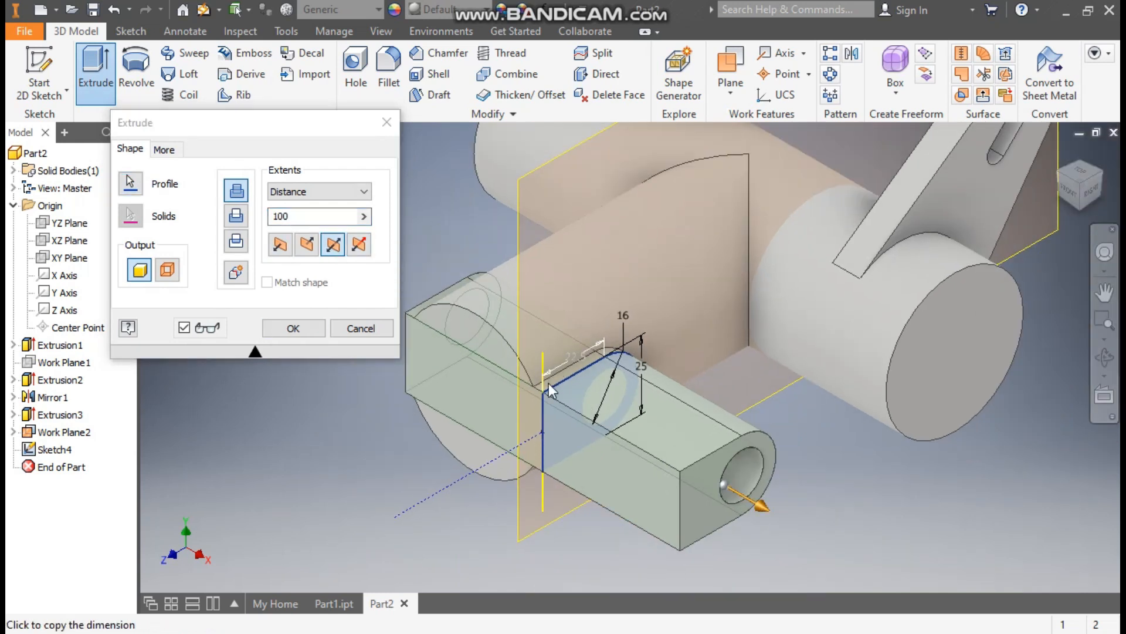
scroll(547, 383, up, 3)
scroll(600, 344, down, 2)
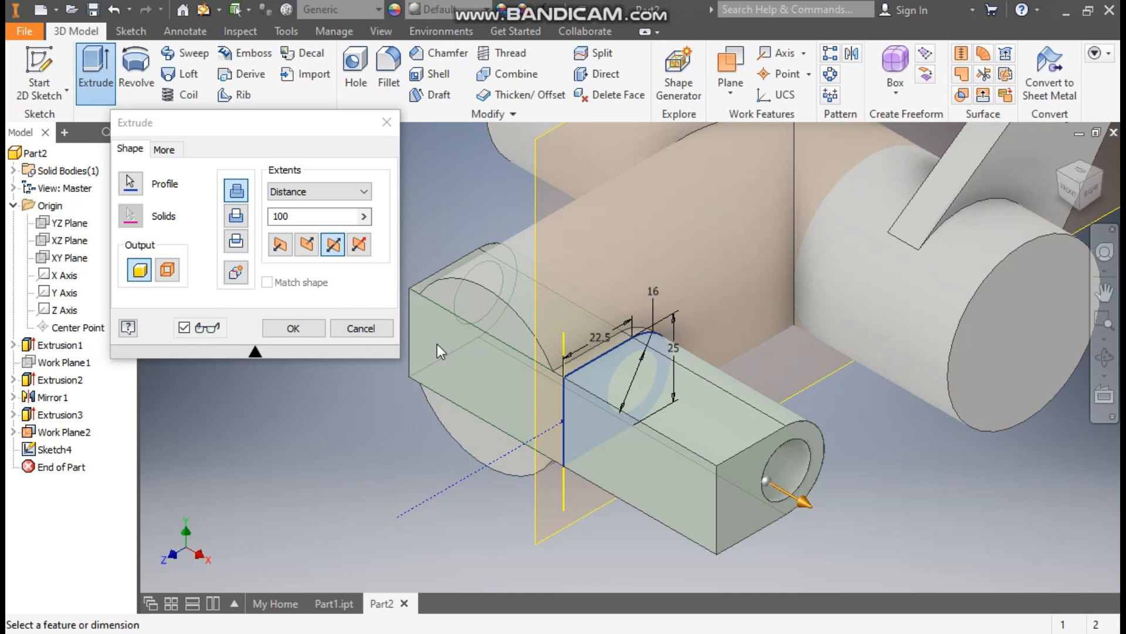
click(299, 216)
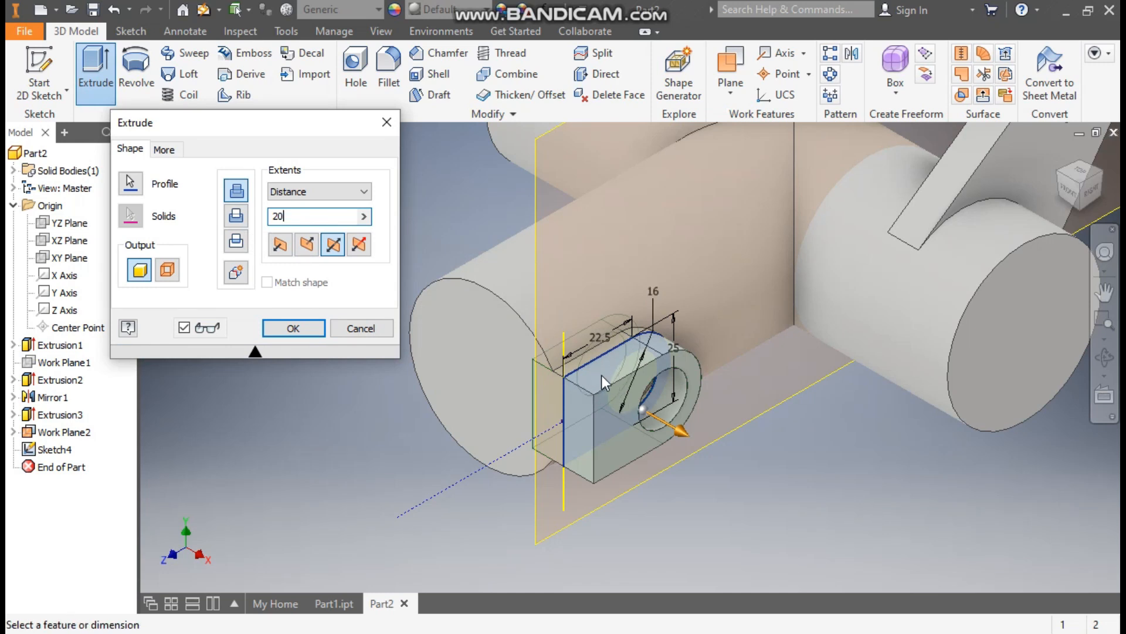
click(302, 328)
Step: Turn off the visibility of the tangent work plane beside the boss
middle_drag(703, 439, 646, 424)
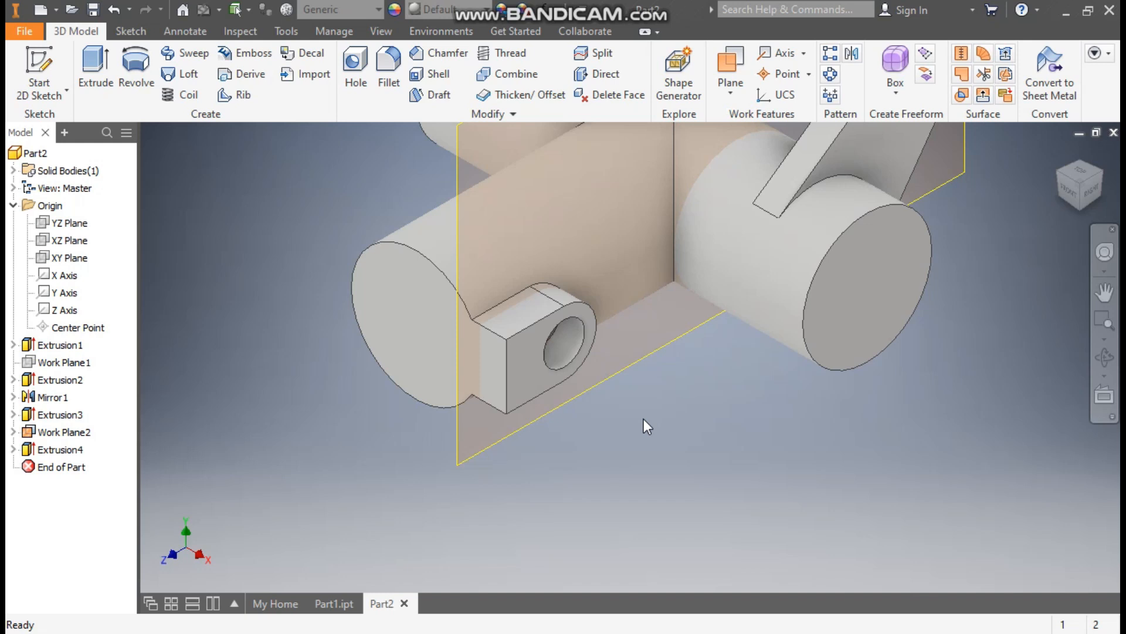
shift+middle_drag(715, 474, 701, 389)
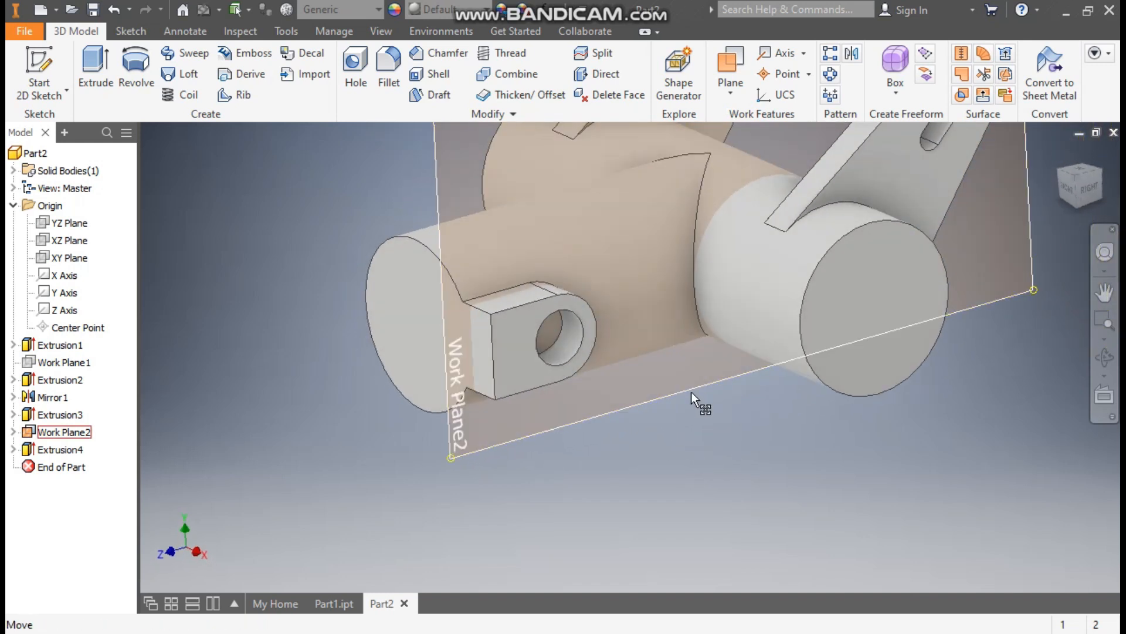
scroll(691, 392, up, 3)
click(596, 209)
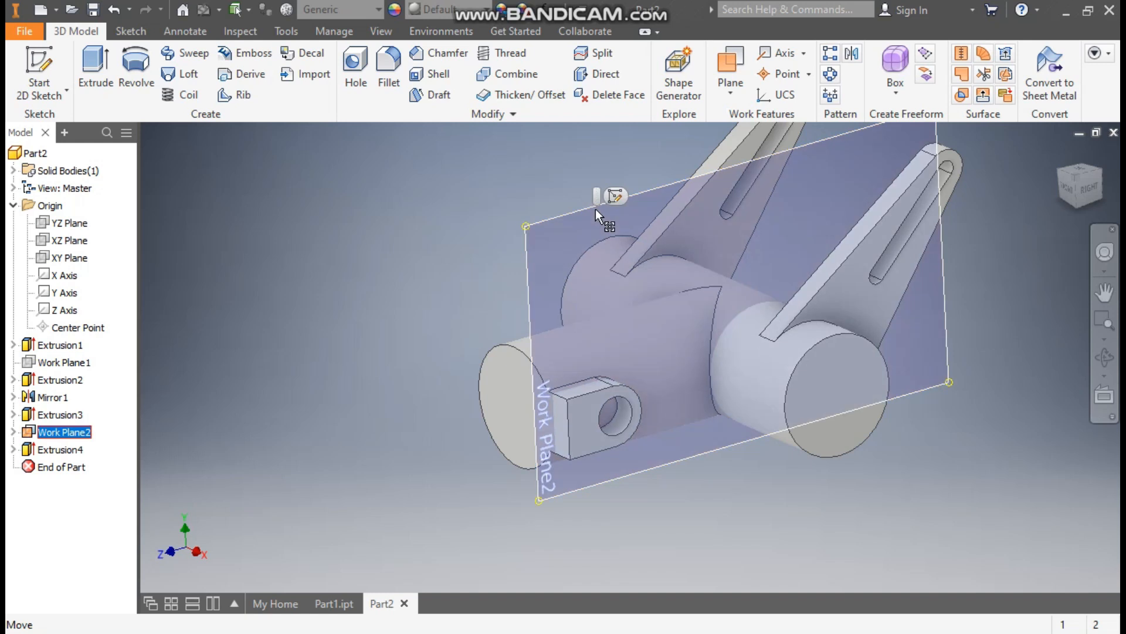
right_click(596, 209)
click(635, 238)
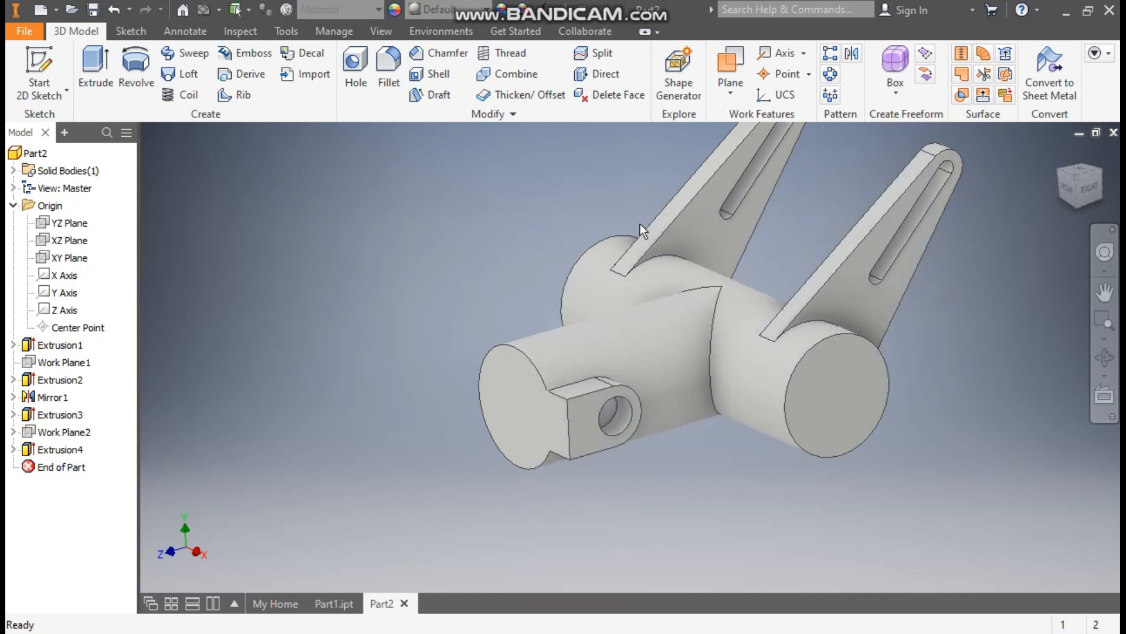
Step: Mirror the extruded lug with the 16 mm hole to the boss's opposite side about the YZ plane
click(1060, 153)
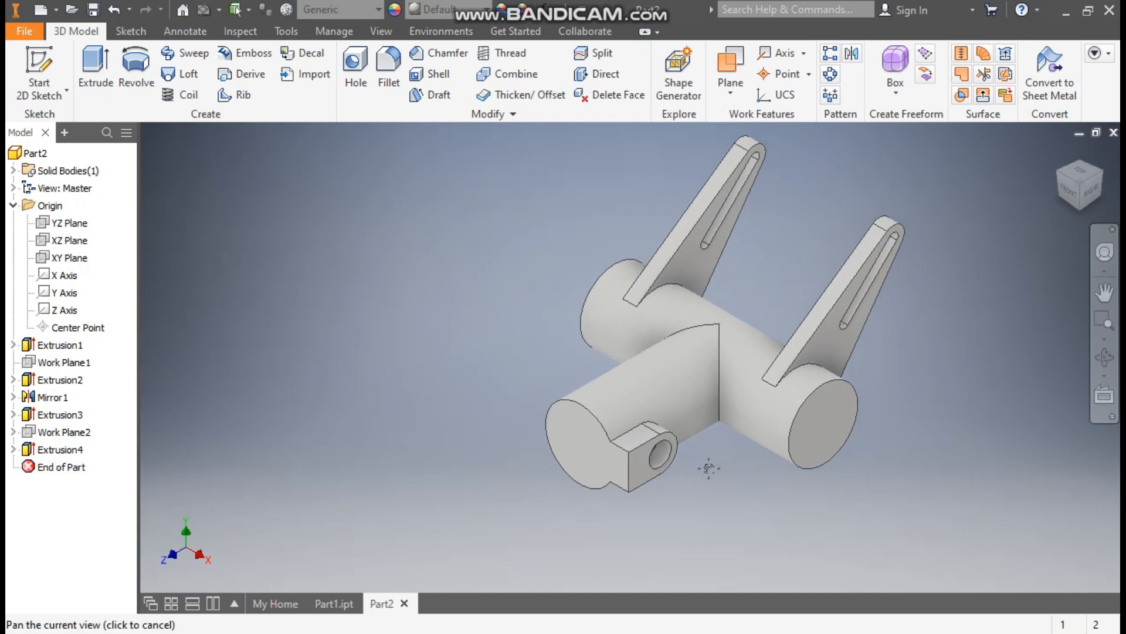
scroll(672, 519, down, 2)
middle_drag(672, 521, 636, 552)
scroll(636, 551, up, 1)
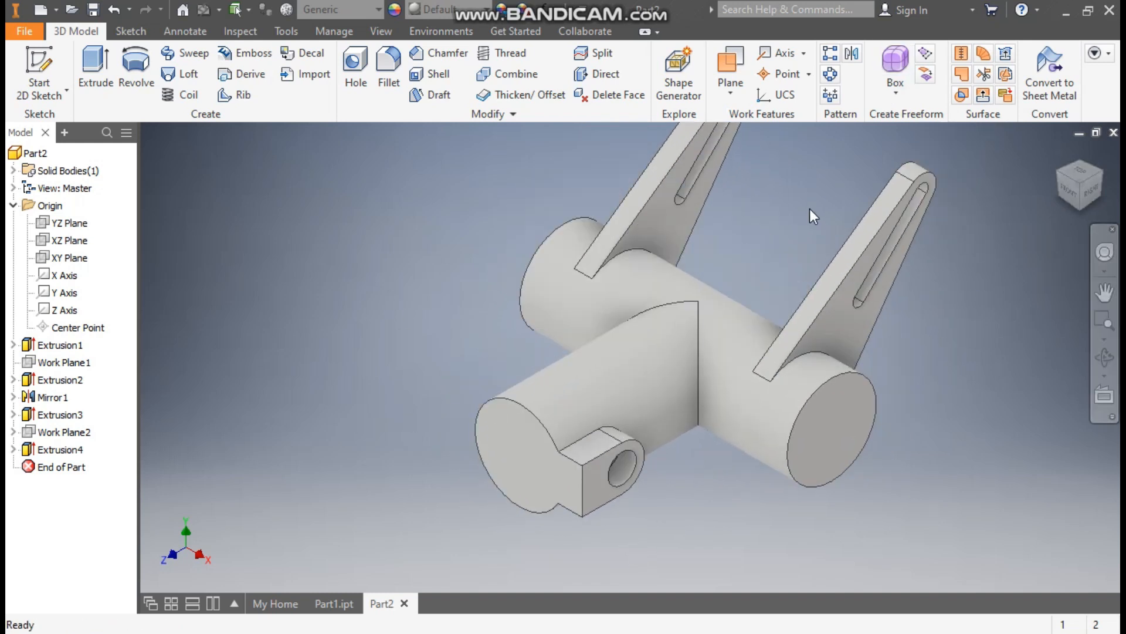
click(851, 53)
click(68, 449)
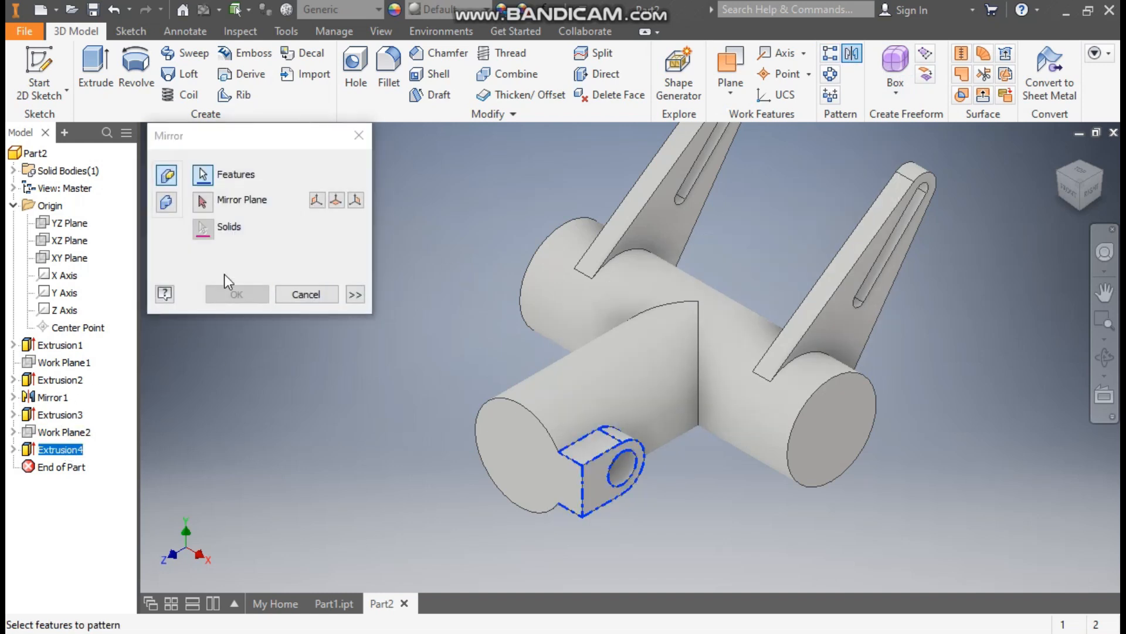
click(205, 202)
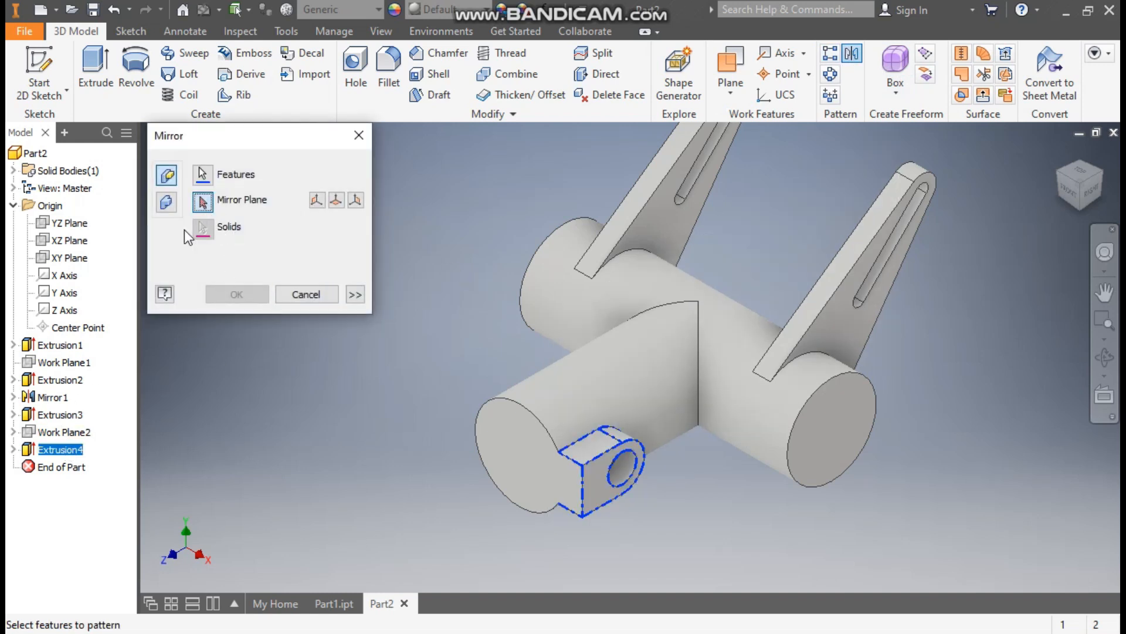
click(68, 224)
click(240, 291)
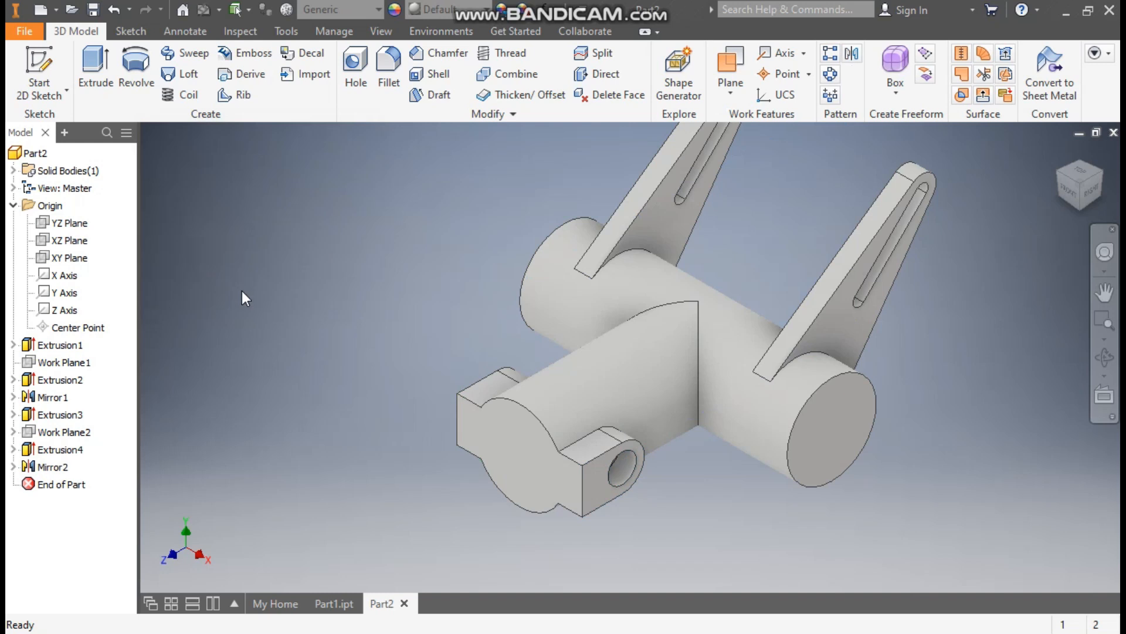
Step: Sketch a 20 mm diameter circle centred on the origin on the XZ plane and finish the sketch
click(70, 241)
click(702, 350)
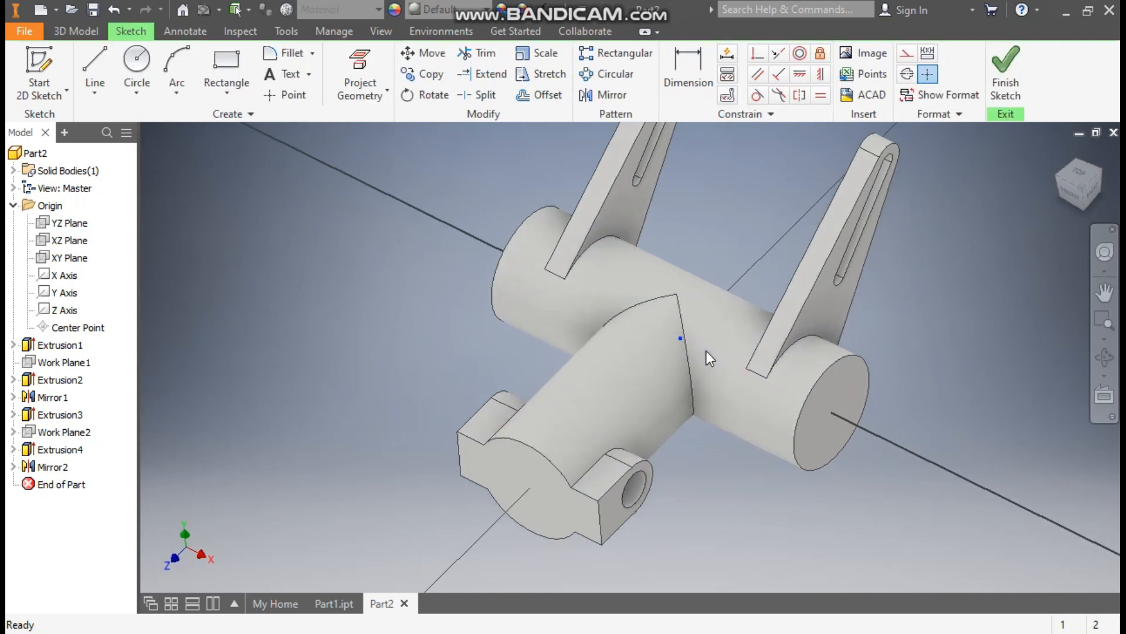
click(151, 59)
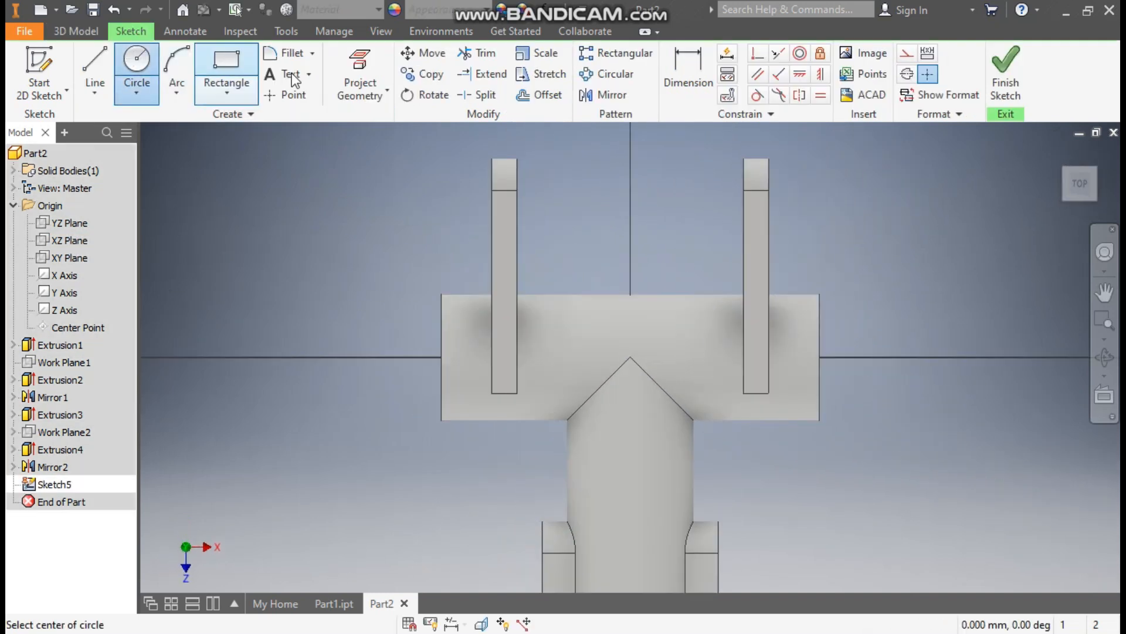
click(630, 355)
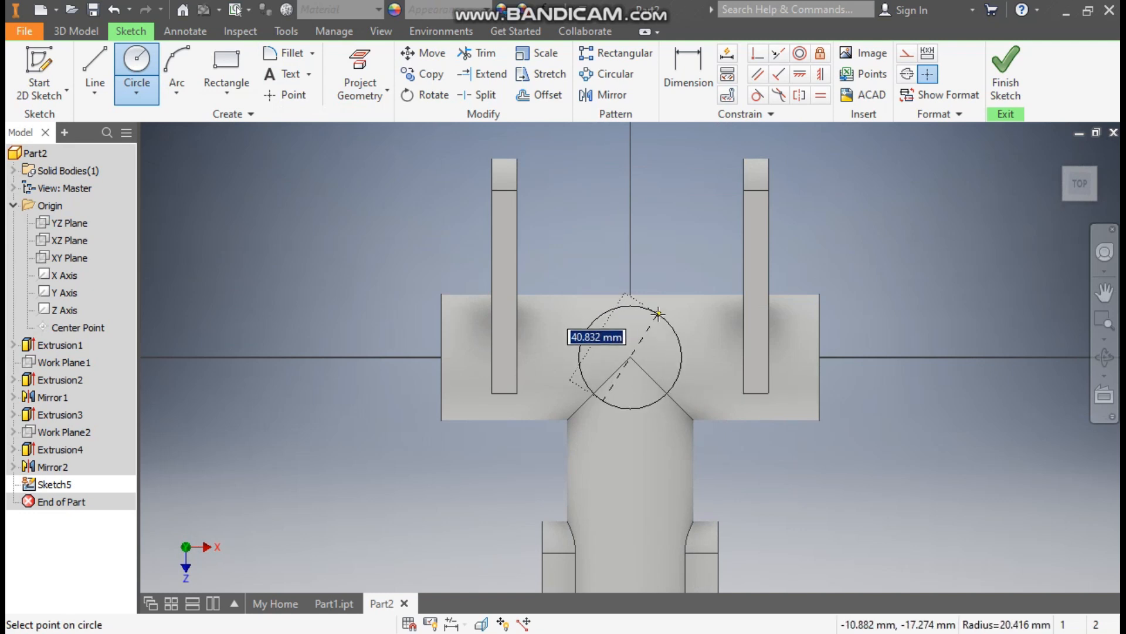
text(20)
key(Return)
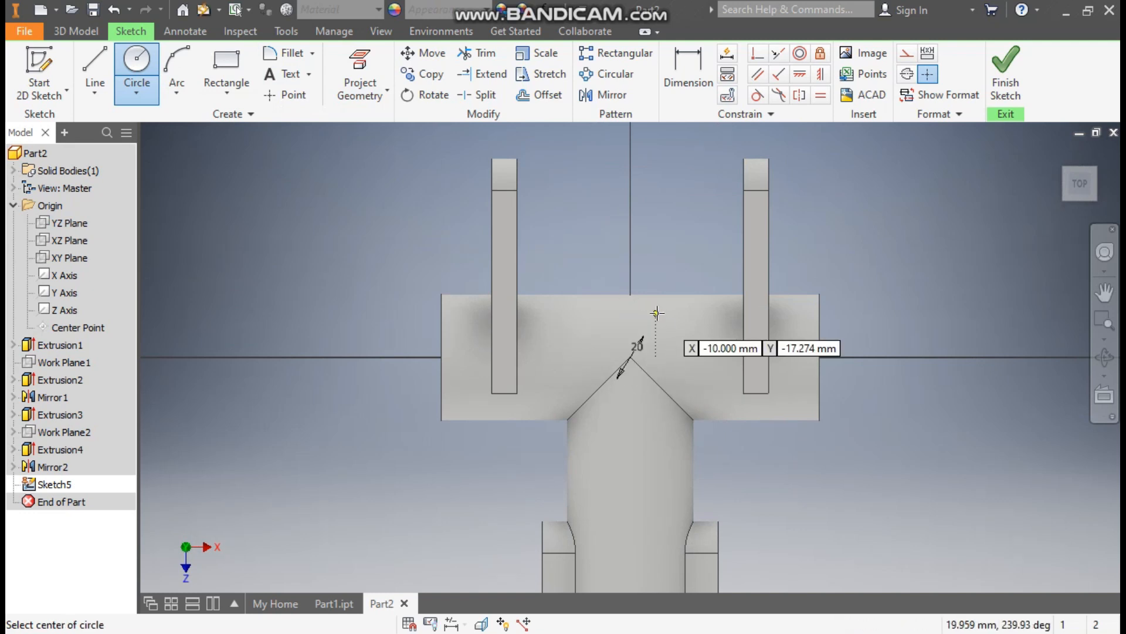
click(1000, 71)
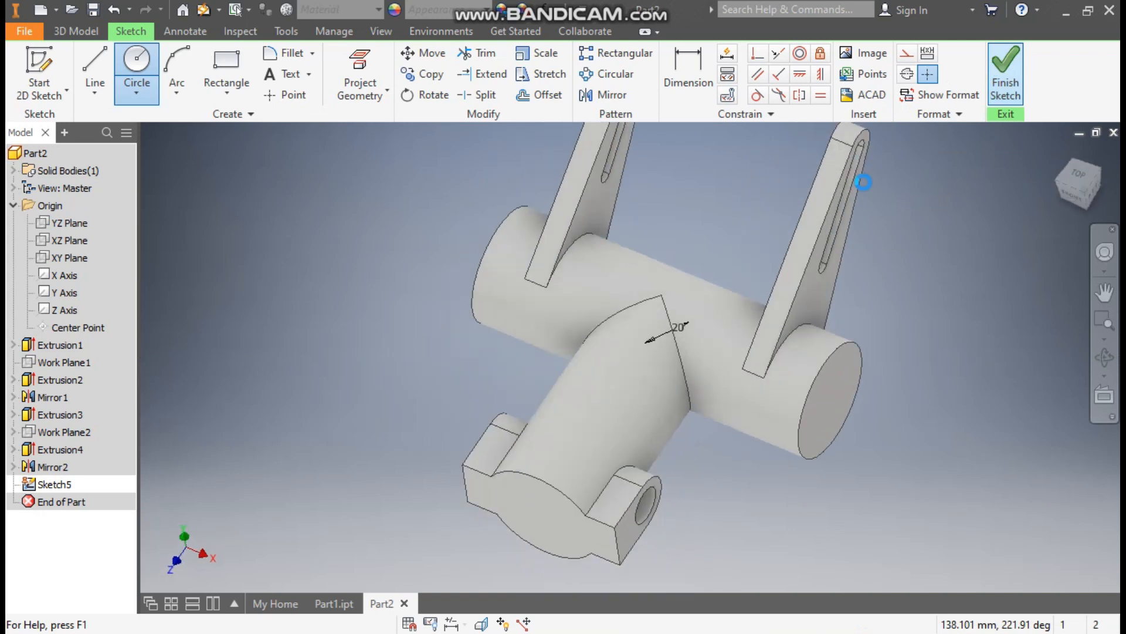
Step: Extrude the 20 mm circle 35 mm upward as a pin joined to the body
click(88, 67)
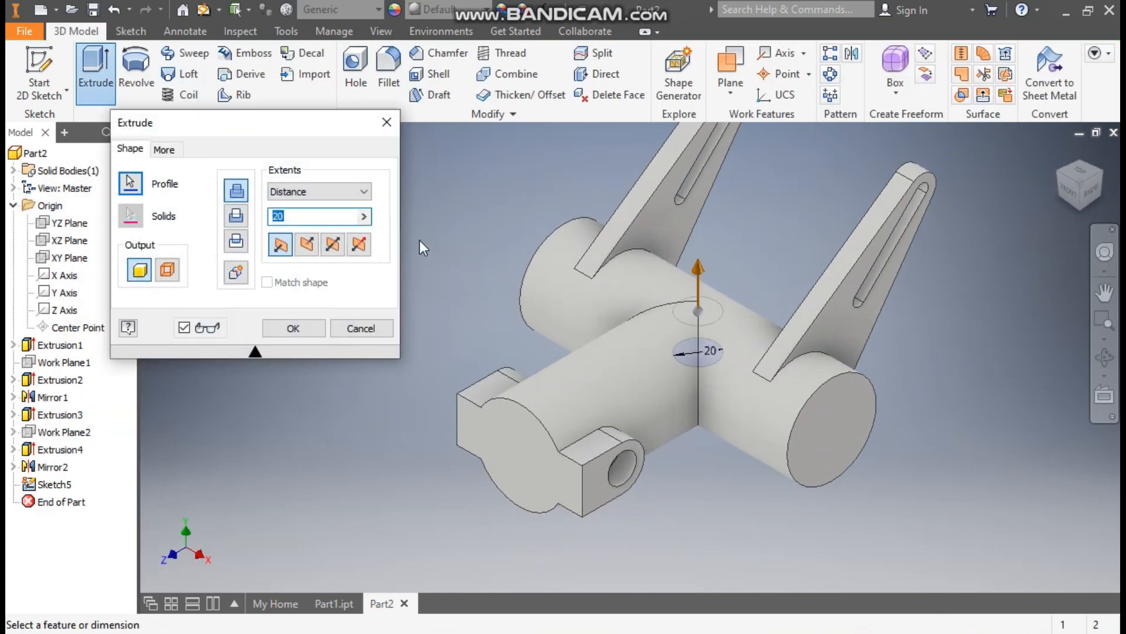
text(35)
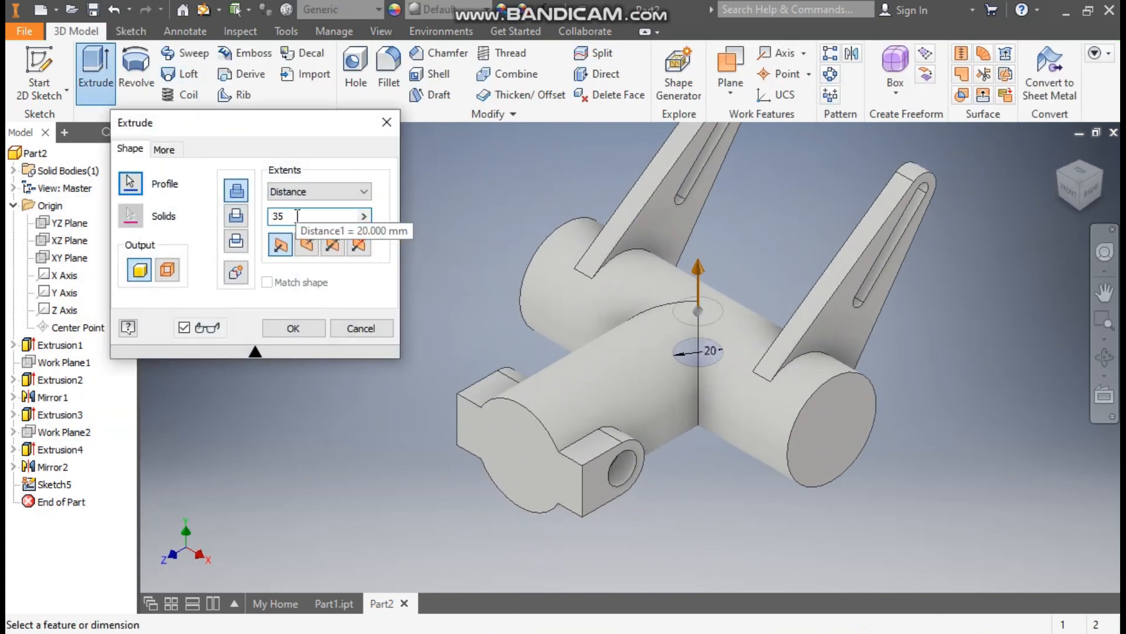
click(297, 328)
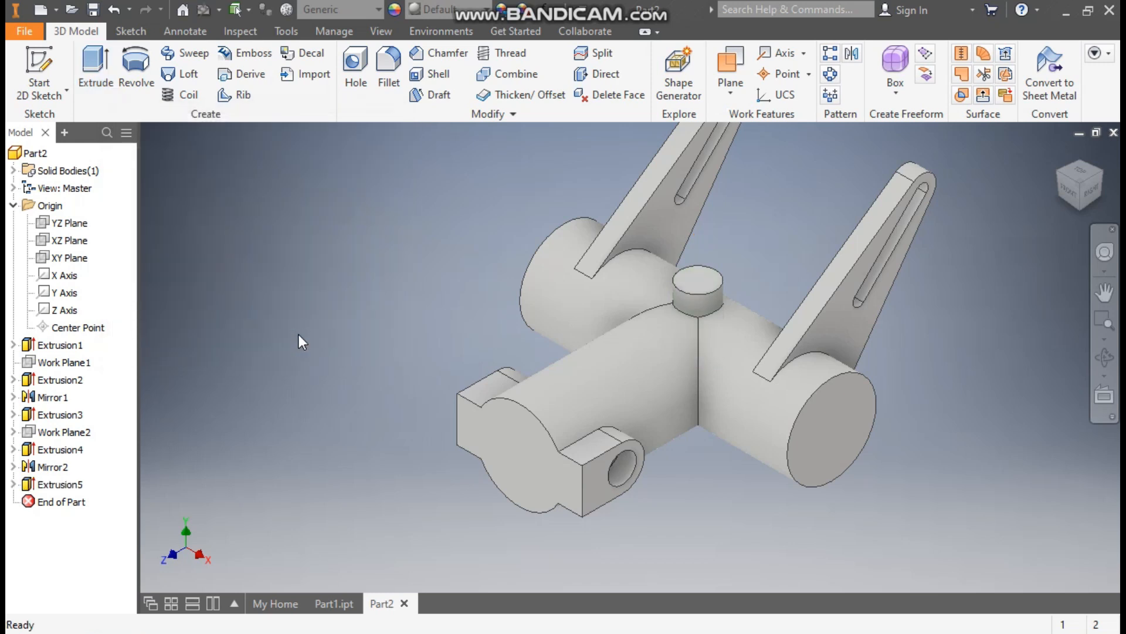
Step: Sketch a 10 mm diameter circle centred on the pin's top face and finish the sketch
click(710, 284)
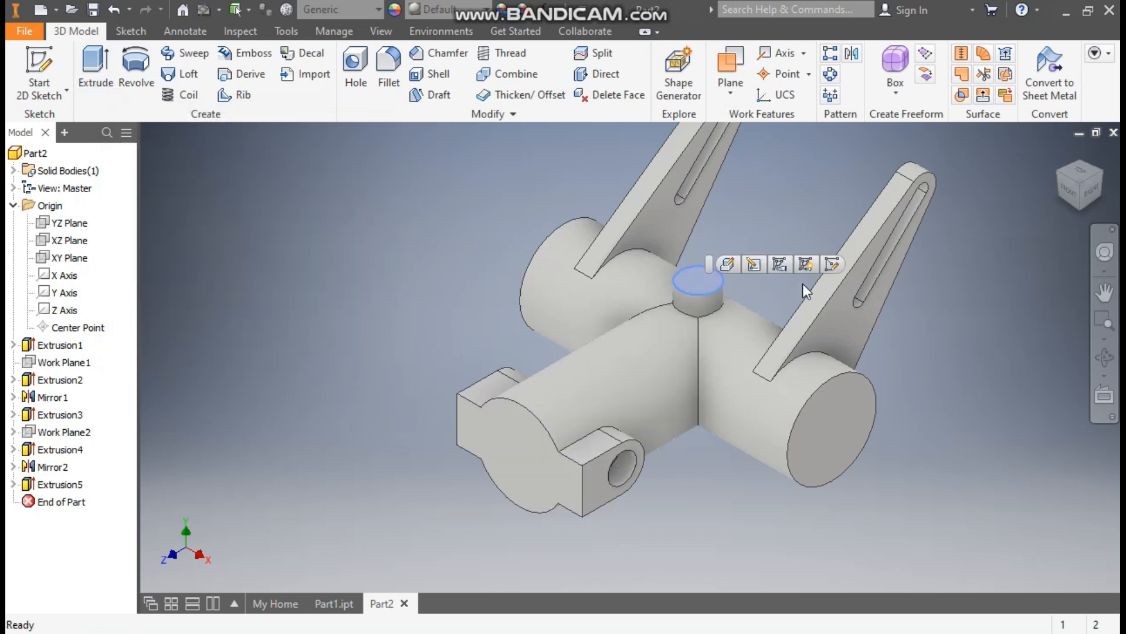
click(829, 265)
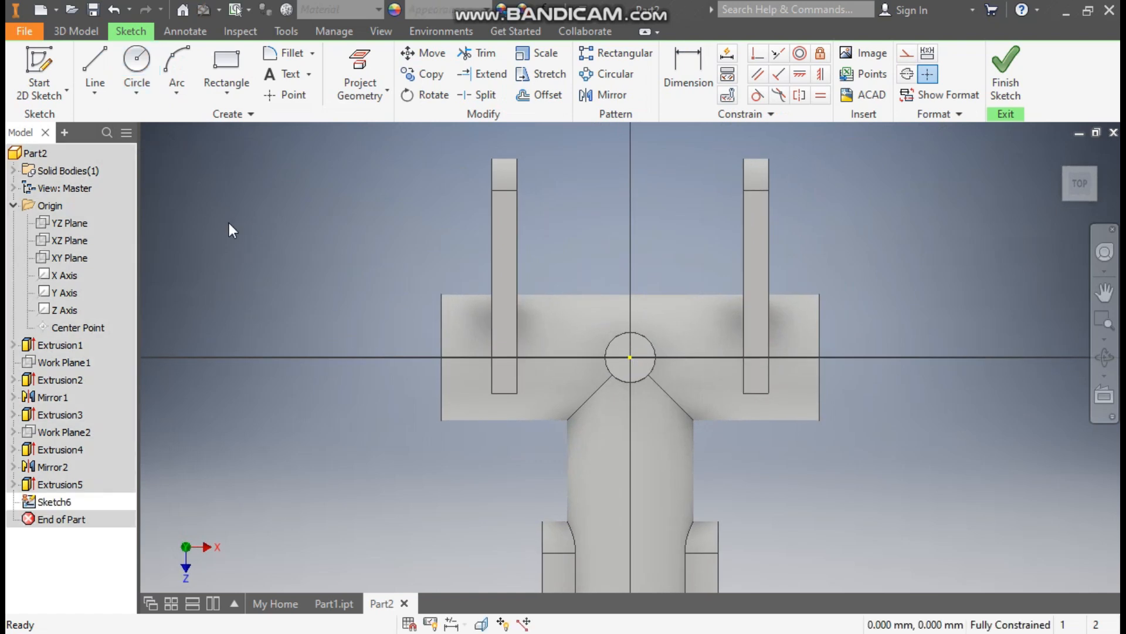
click(138, 62)
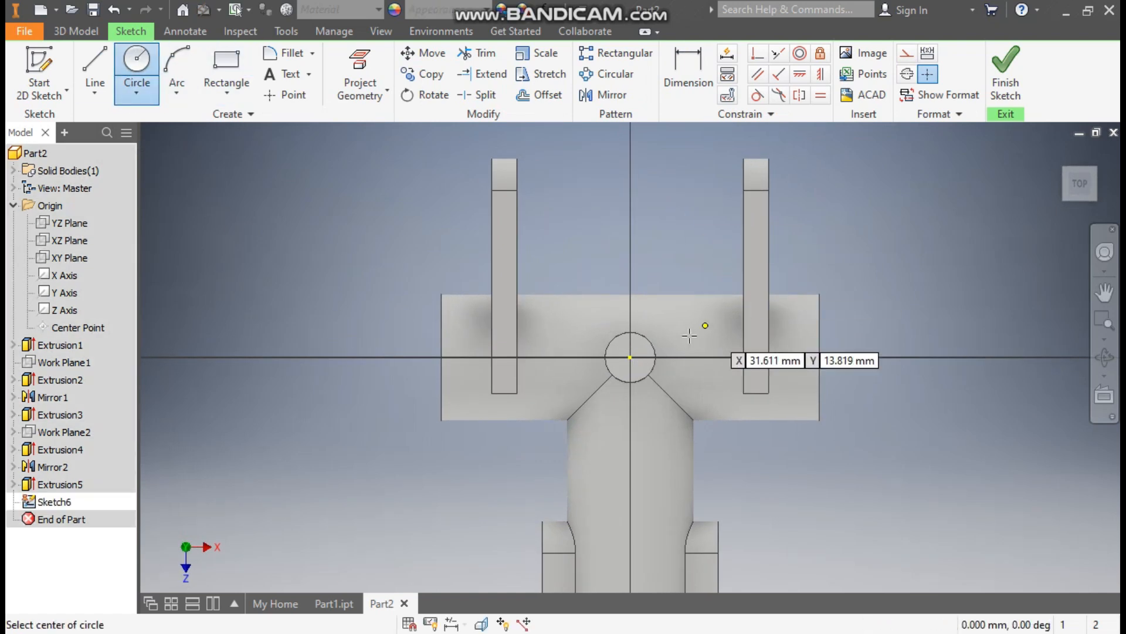
click(630, 357)
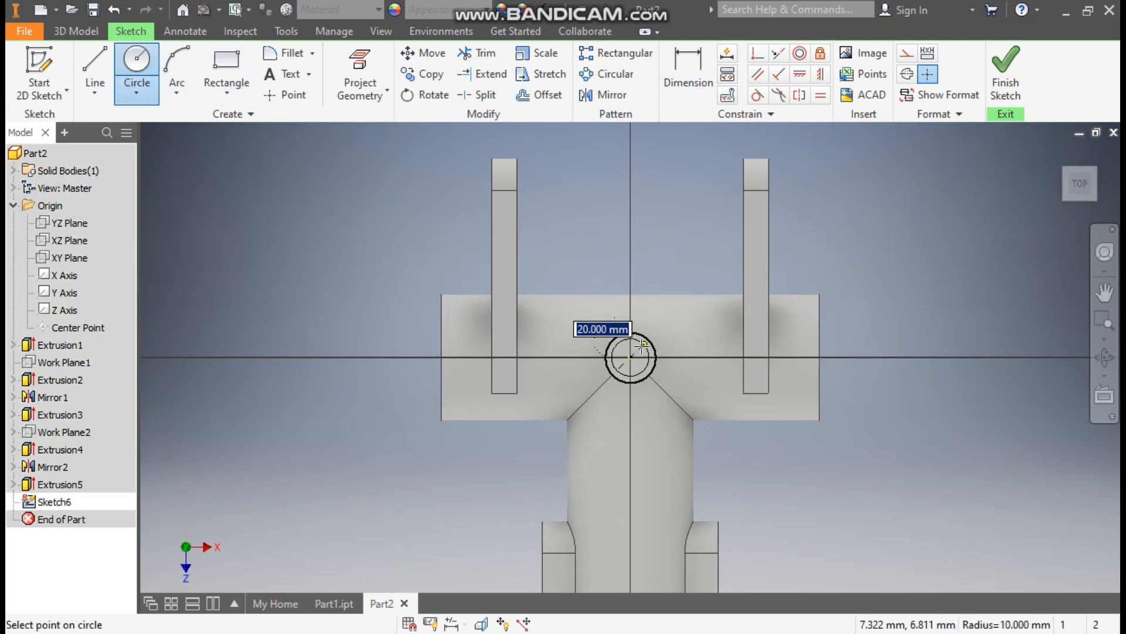
text(10)
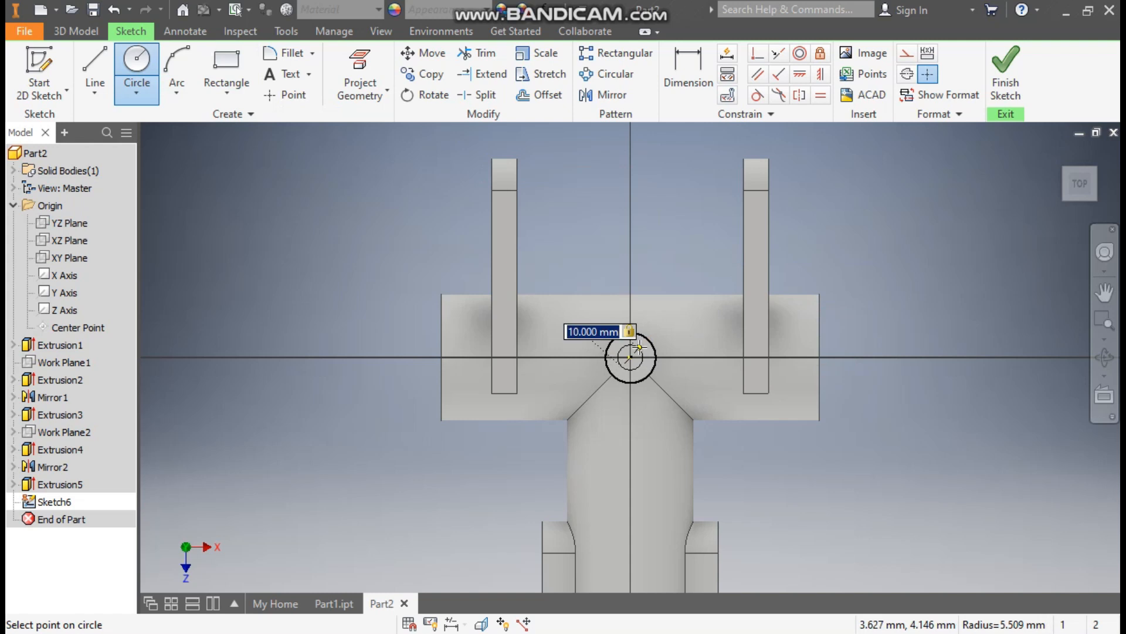
key(Return)
click(1005, 71)
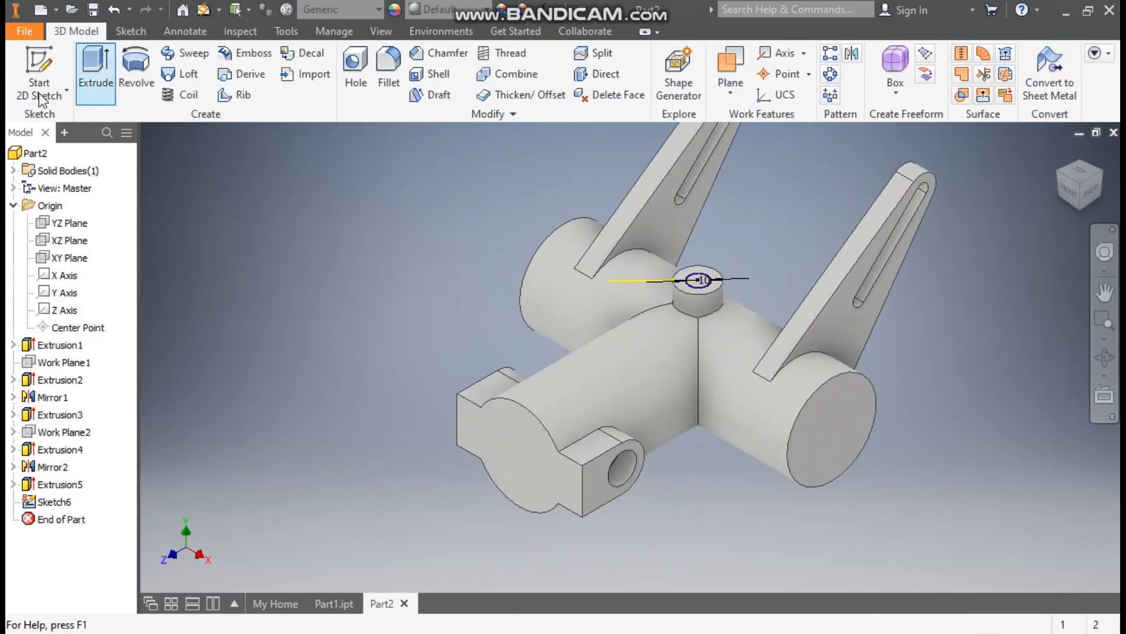
Step: Cut the 10 mm circle 35 mm down into the vertical pin
click(95, 66)
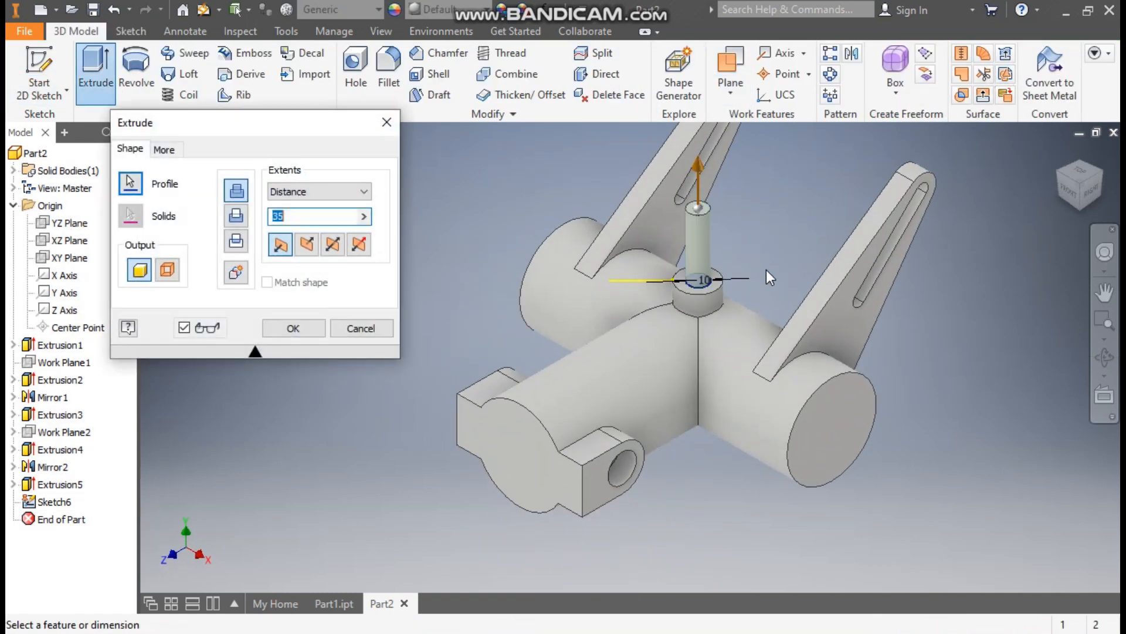
click(237, 218)
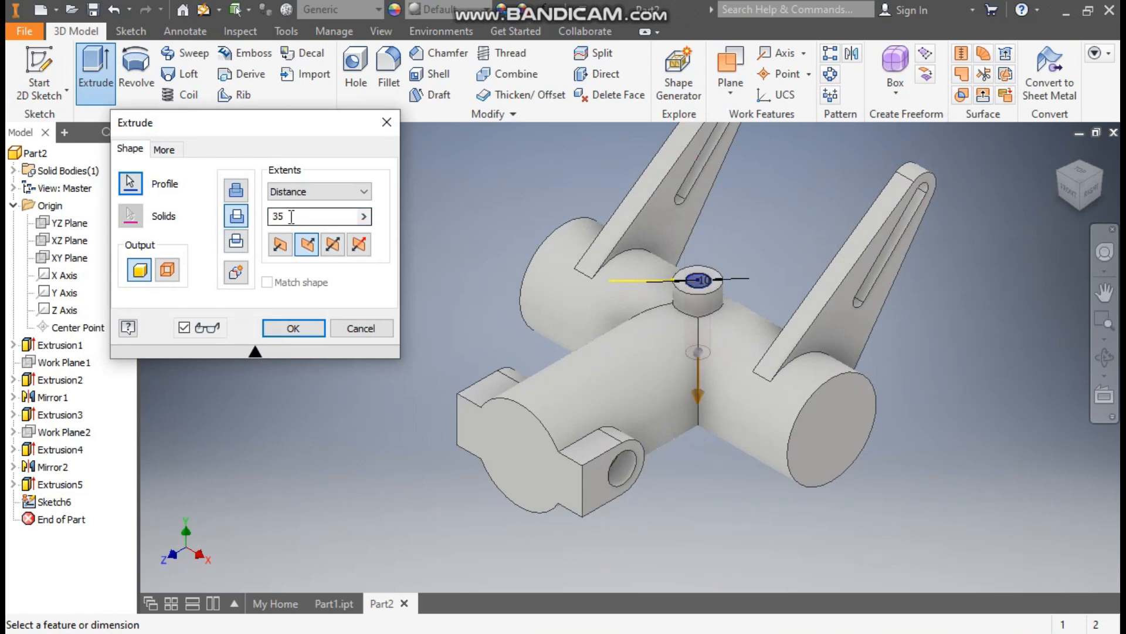
click(301, 326)
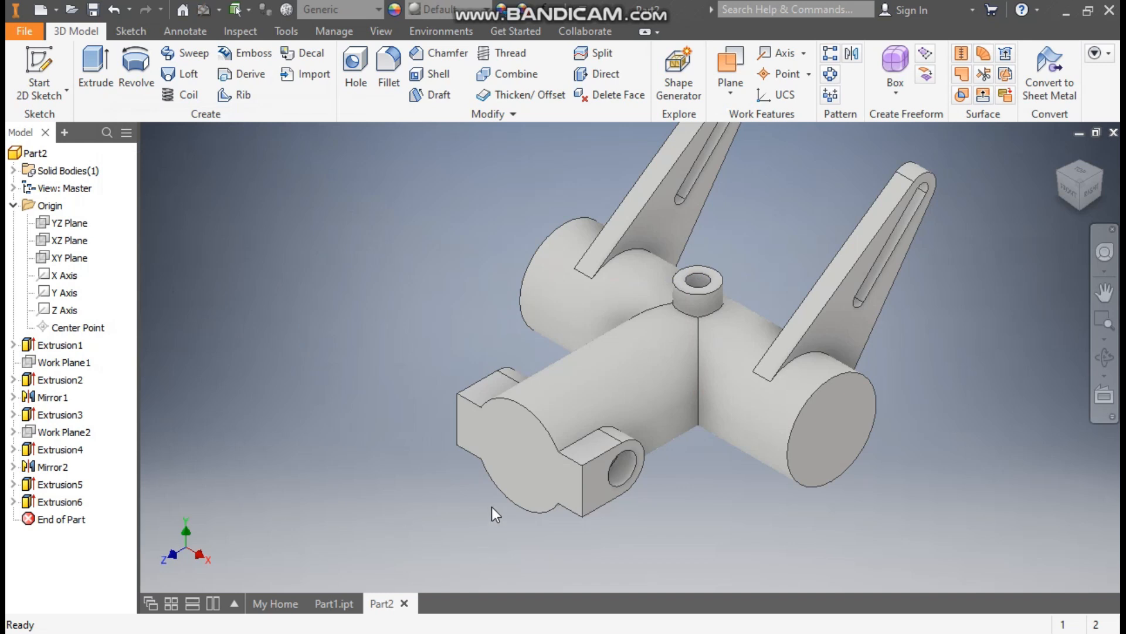
Step: Sketch a 30 mm diameter circle centred on the main cylinder's right end face and finish the sketch
click(840, 425)
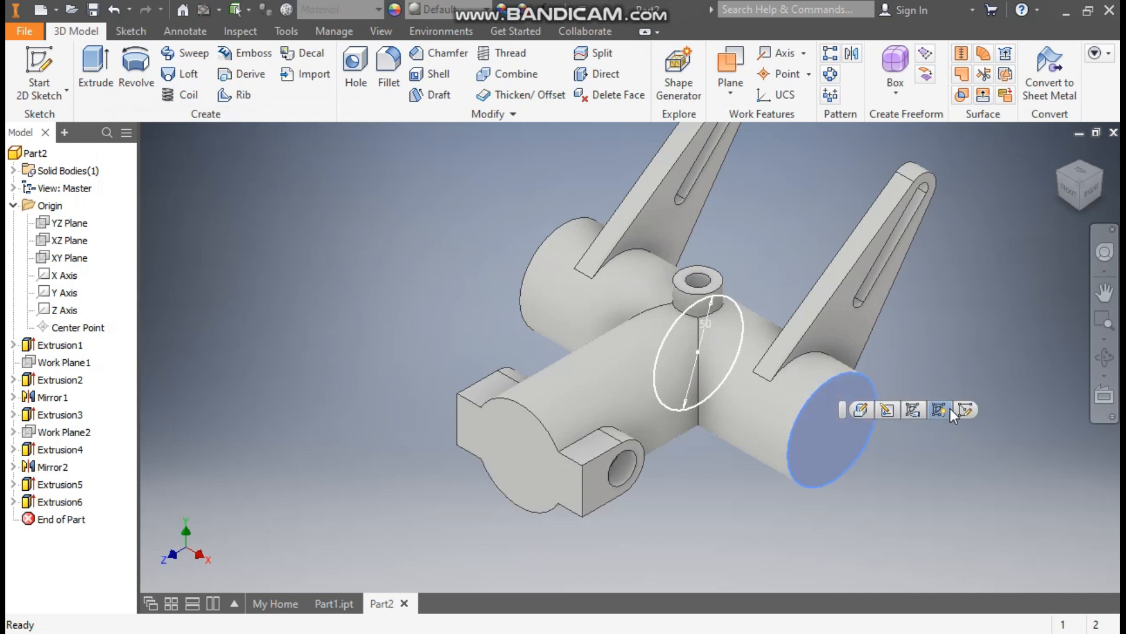
click(966, 410)
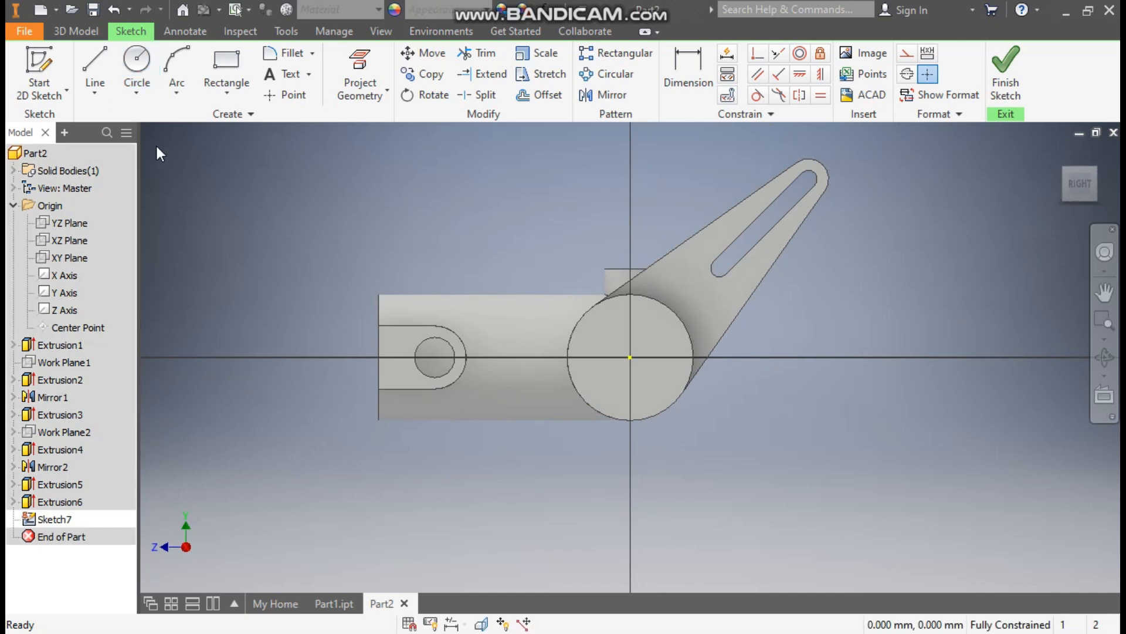
click(138, 63)
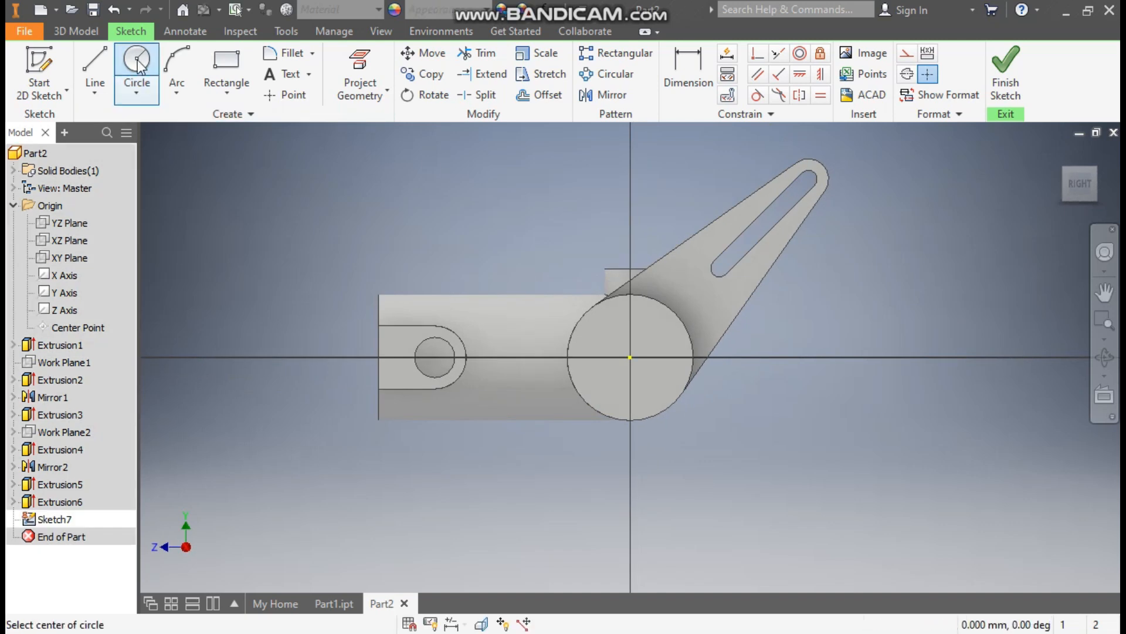
click(631, 356)
text(30)
key(Return)
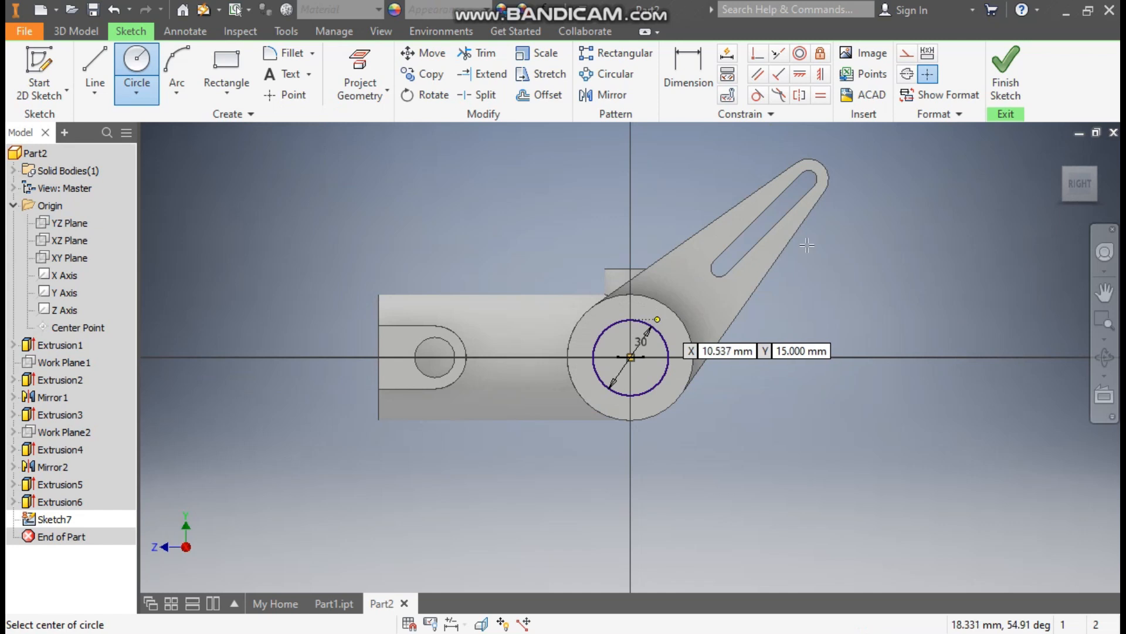
click(1010, 73)
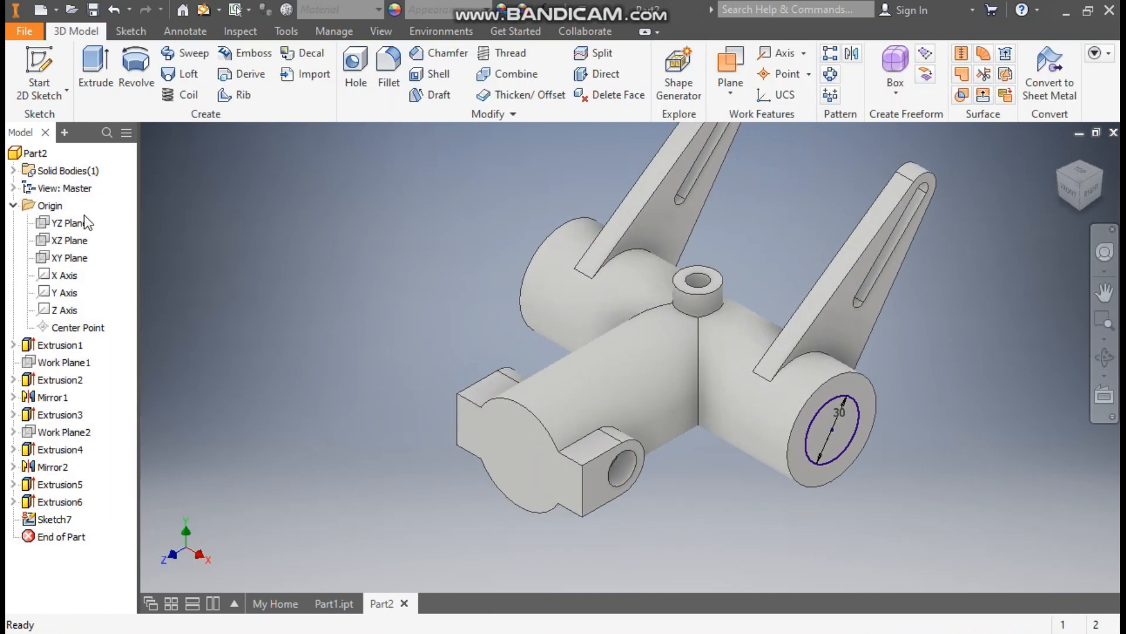
Step: Cut the 30 mm circle through the whole length of the main cylinder with the All extent
click(100, 68)
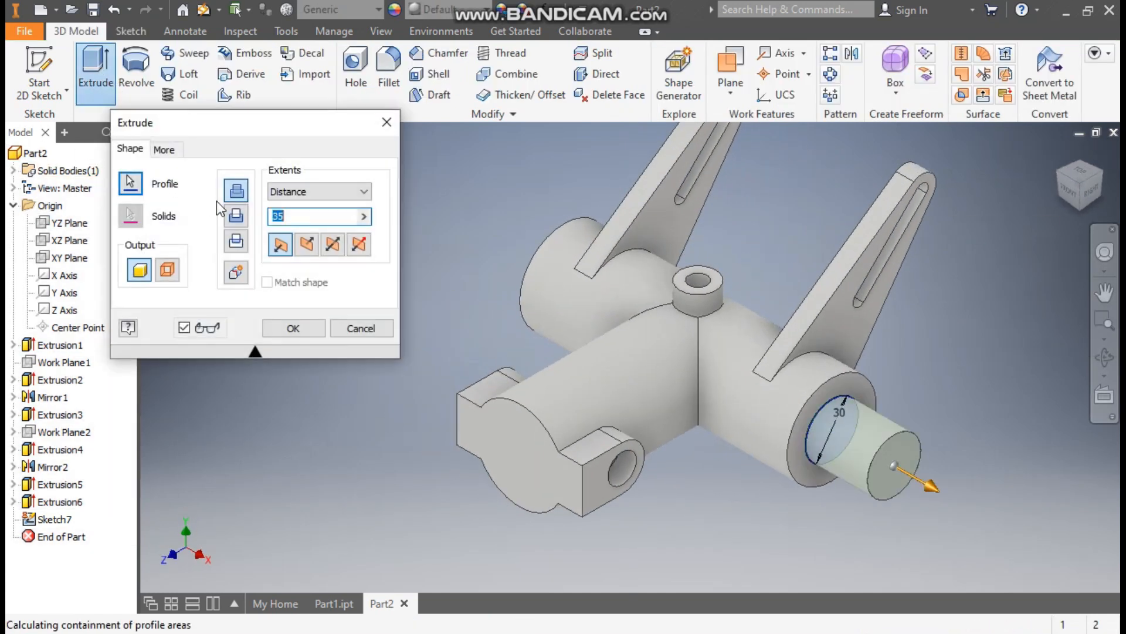
click(237, 216)
click(290, 191)
click(288, 199)
click(288, 251)
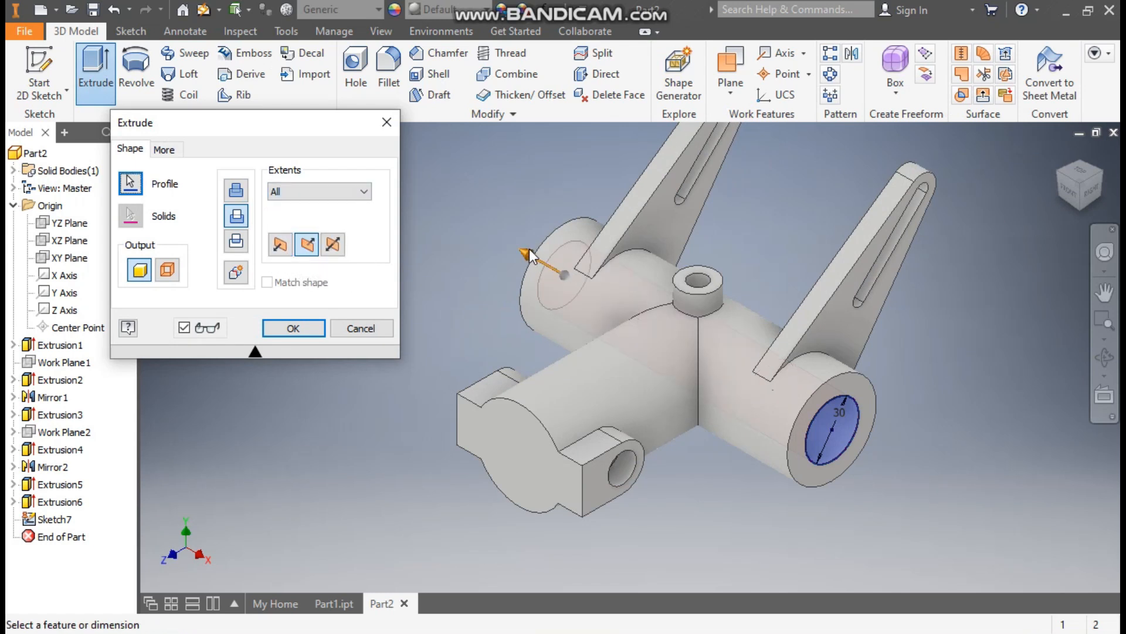
click(308, 332)
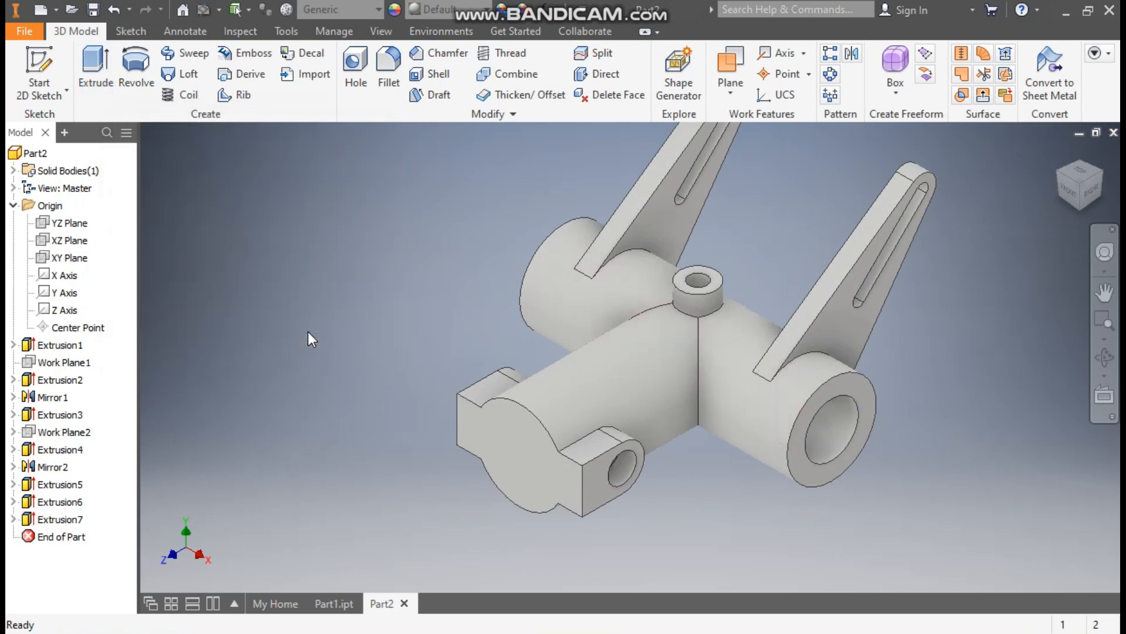
Step: Sketch a 30 mm diameter circle centred on the perpendicular boss's front face and finish the sketch
click(516, 448)
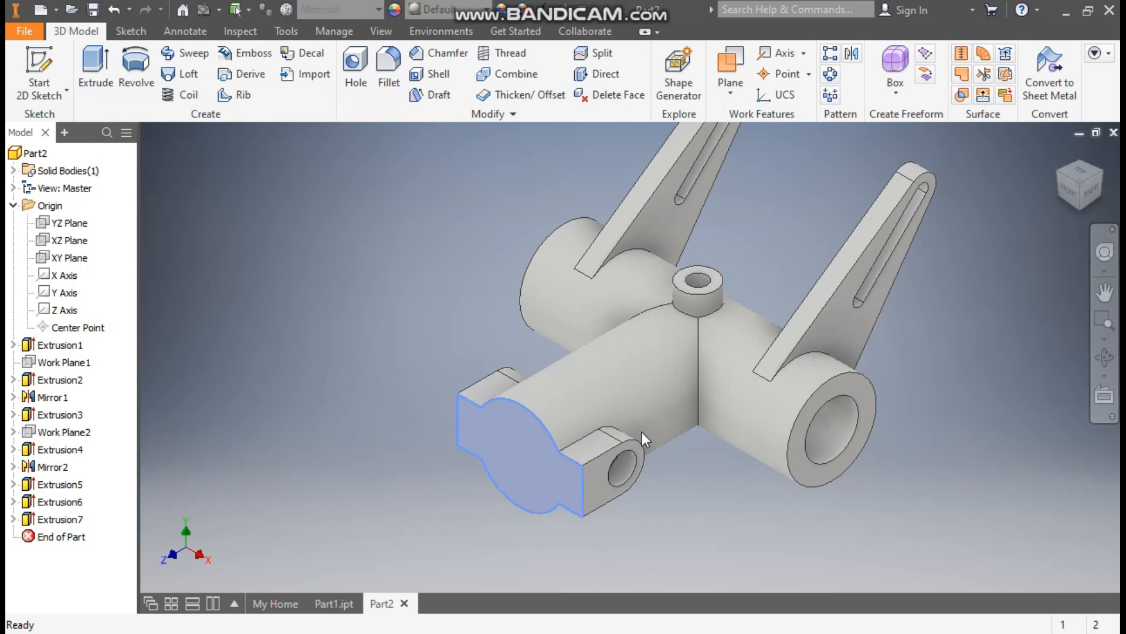
click(641, 432)
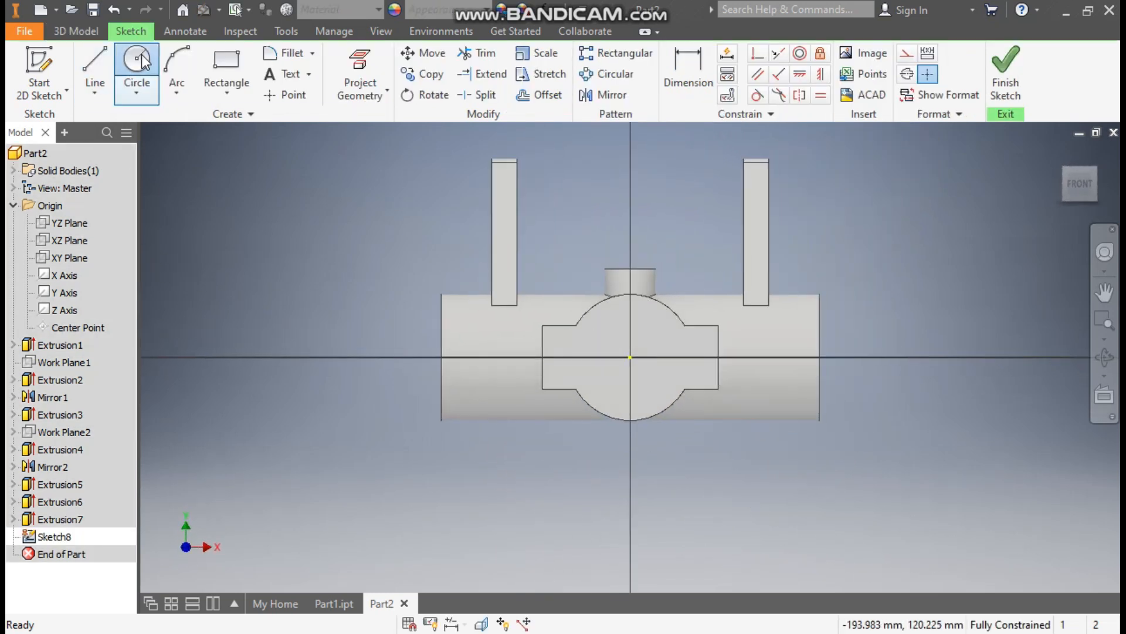
click(136, 60)
click(630, 356)
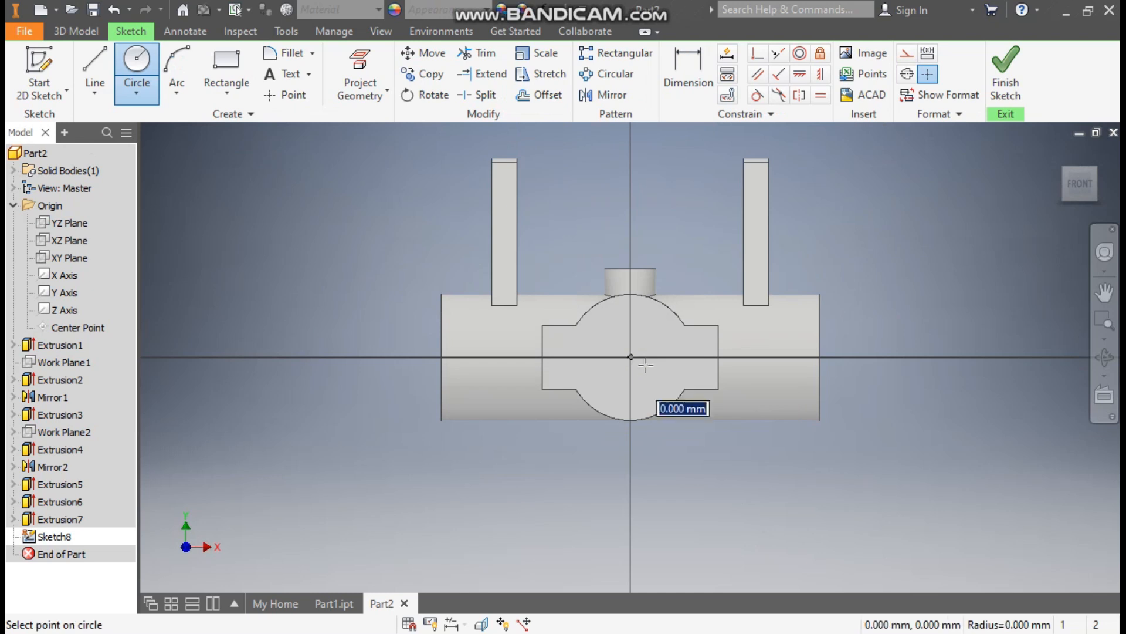
text(30)
key(Return)
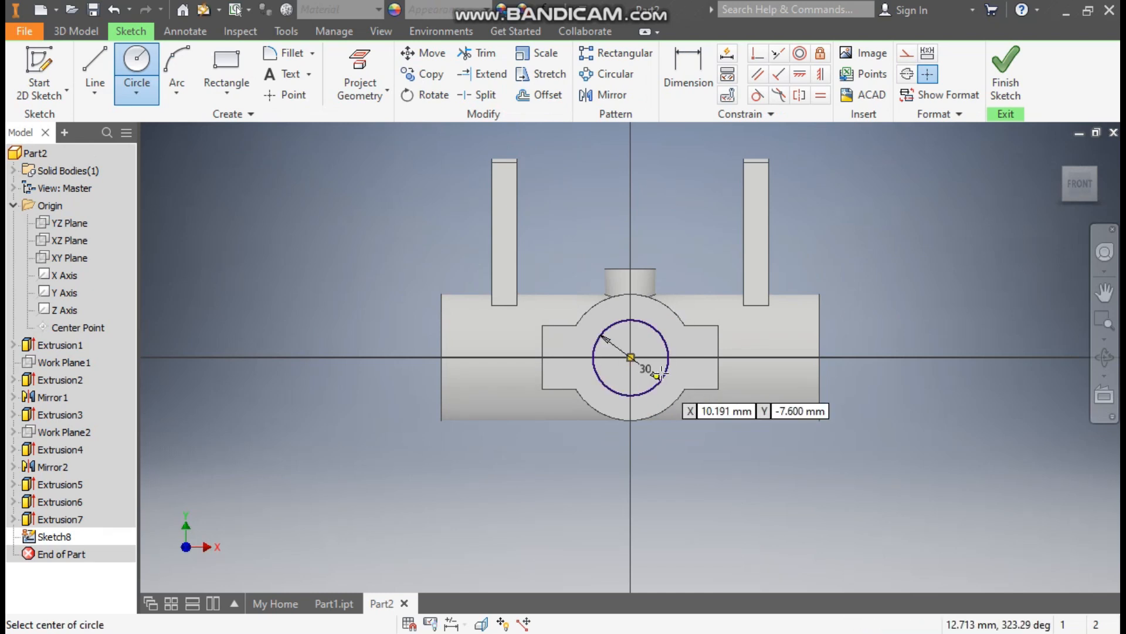
click(1005, 70)
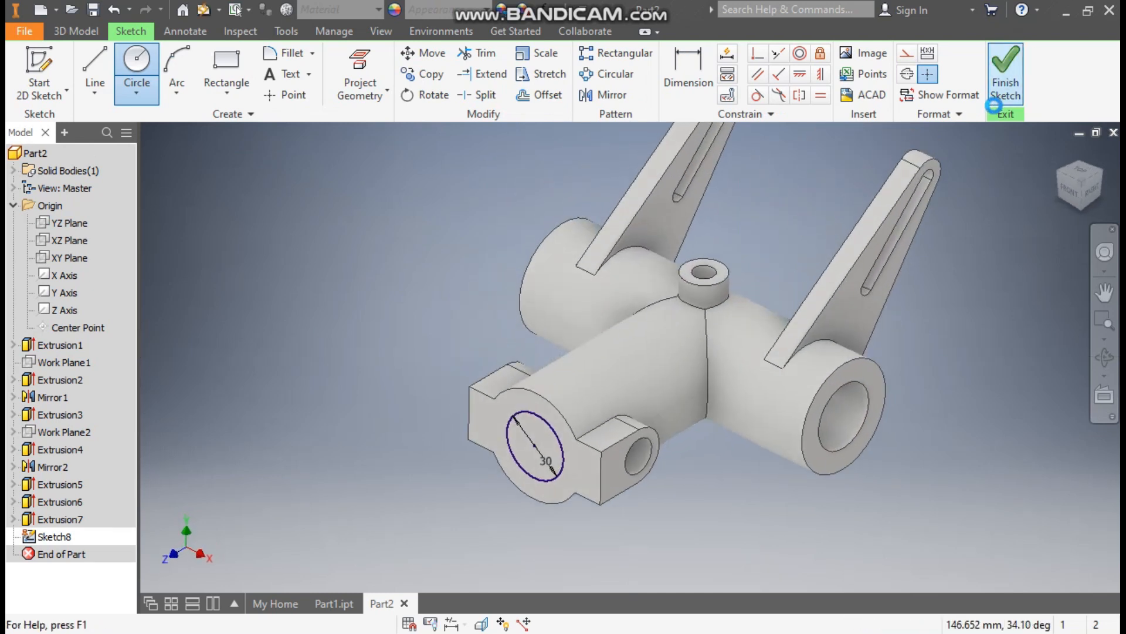
Step: Cut the 30 mm circle 100 mm into the perpendicular boss
click(101, 66)
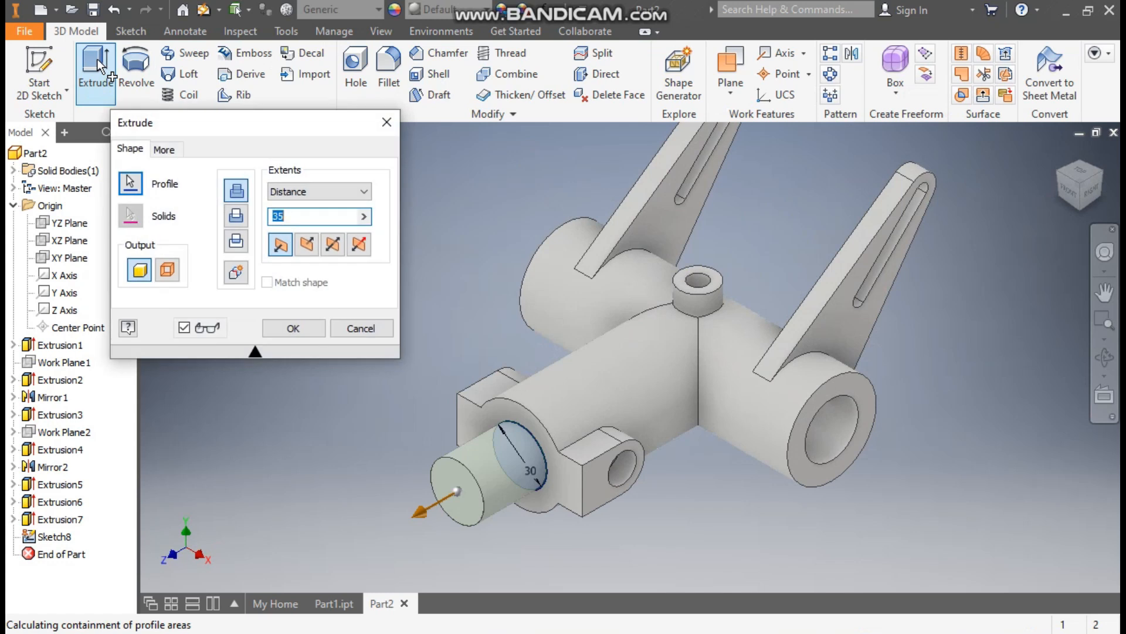
text(100)
click(306, 246)
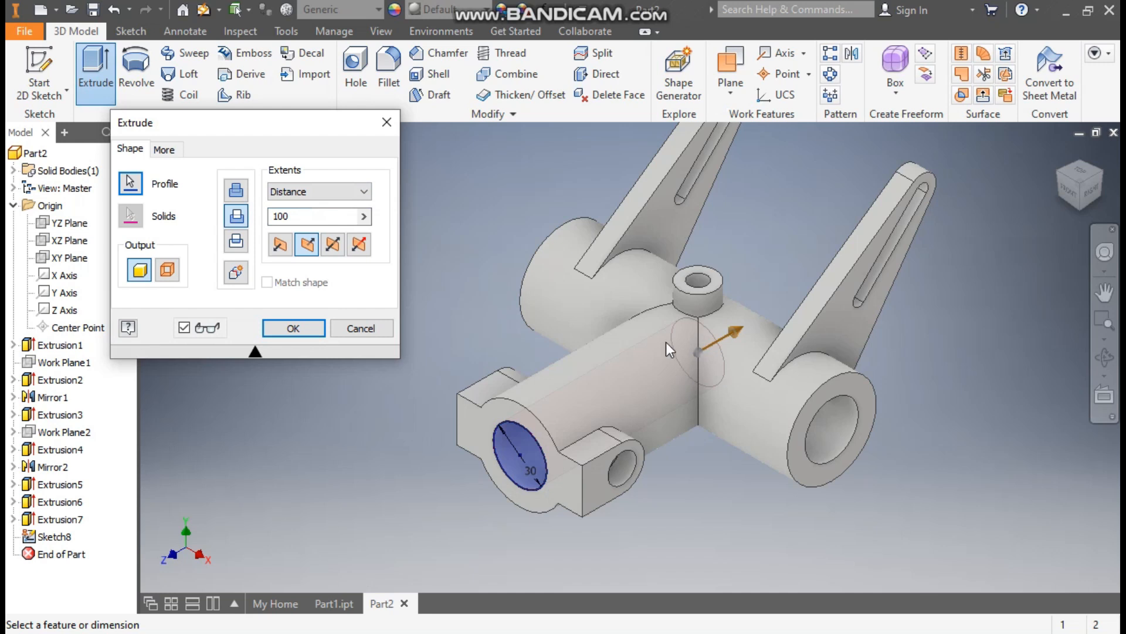
click(293, 328)
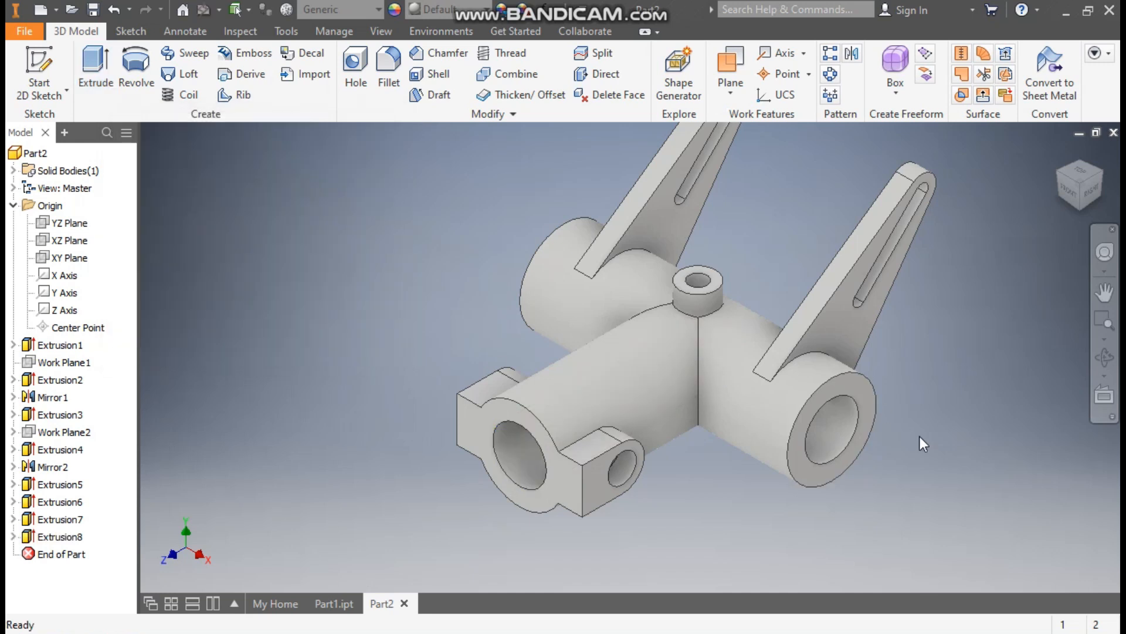
Step: Start a 2 mm fillet on both arms' right-side base edges, the pin's base edge and the right lug's joint with the boss
mouse_move(955, 469)
shift+middle_down()
mouse_move(864, 433)
mouse_move(936, 461)
shift+middle_up()
click(1063, 152)
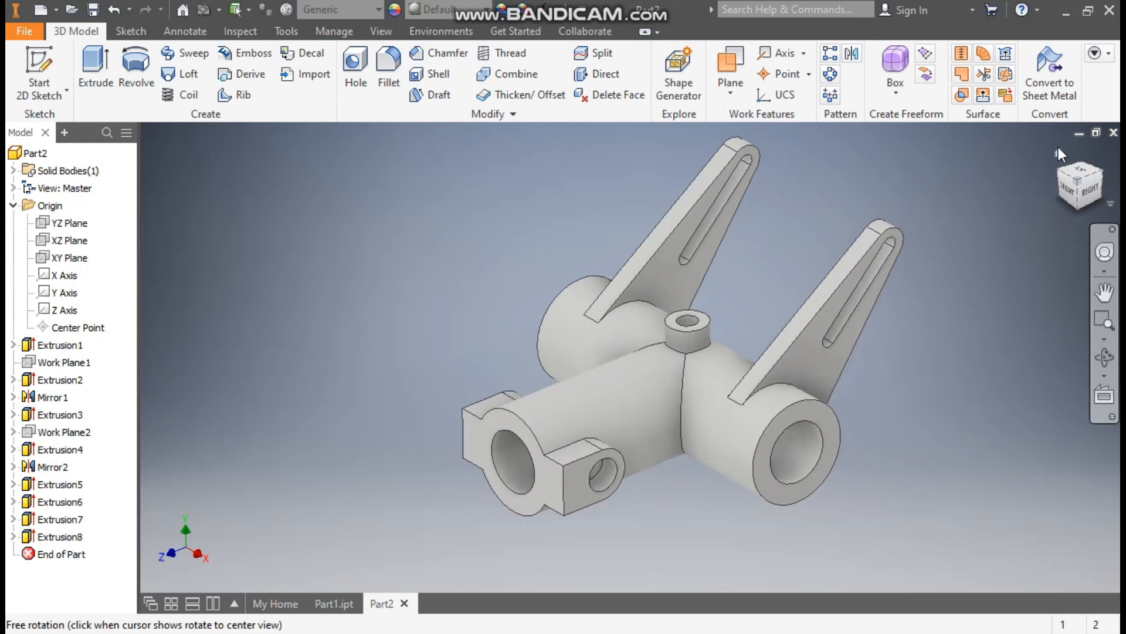
click(389, 66)
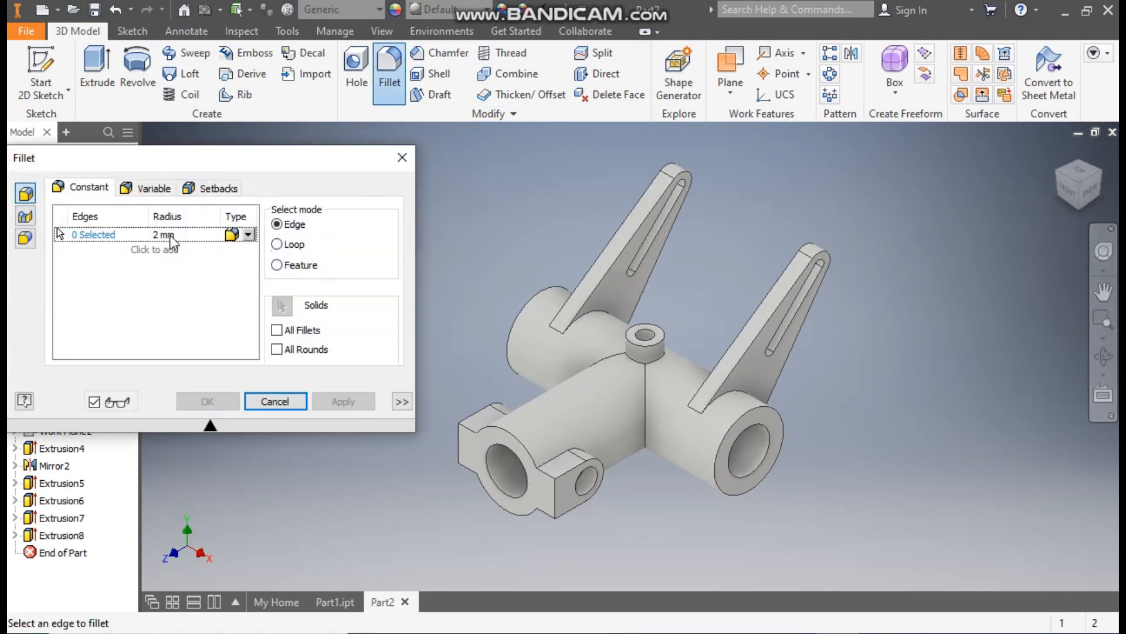
scroll(597, 344, up, 3)
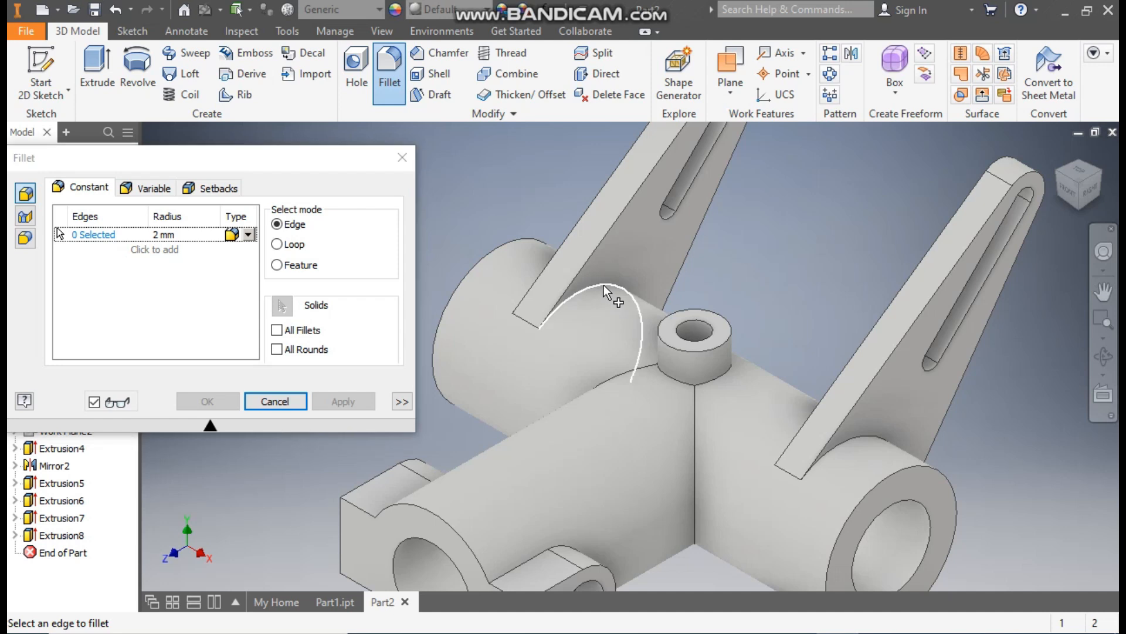
click(604, 284)
click(878, 434)
click(709, 382)
middle_drag(734, 434, 797, 290)
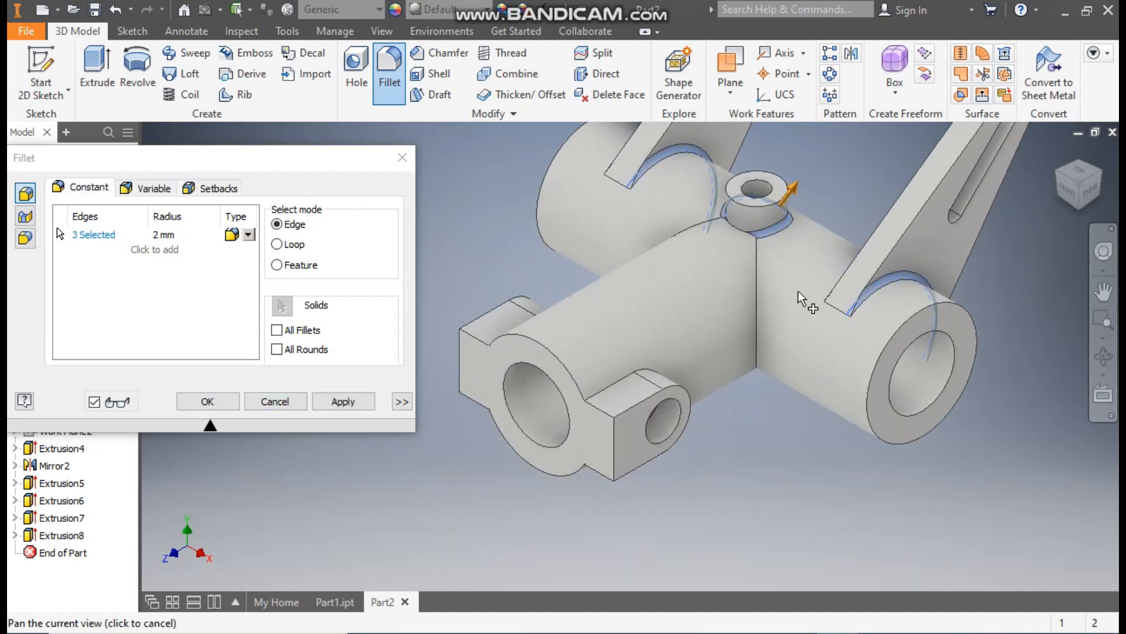
click(611, 389)
middle_drag(1003, 228, 996, 229)
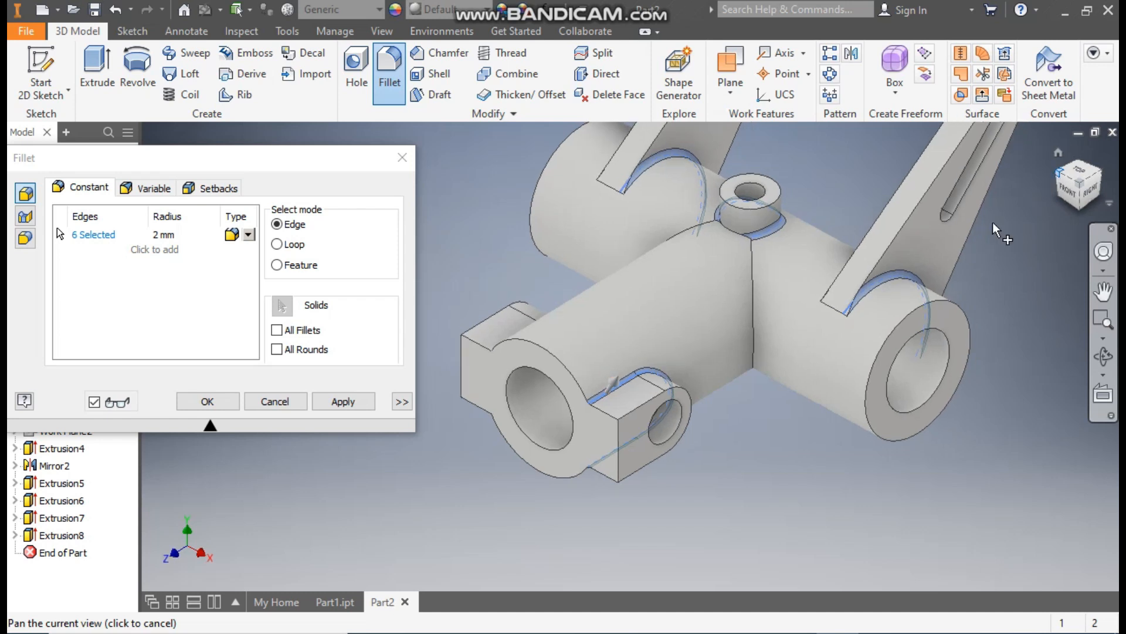
Step: Add both arms' left-side base edges and the left lug's joint to the 2 mm fillet and apply it
click(1059, 152)
click(536, 399)
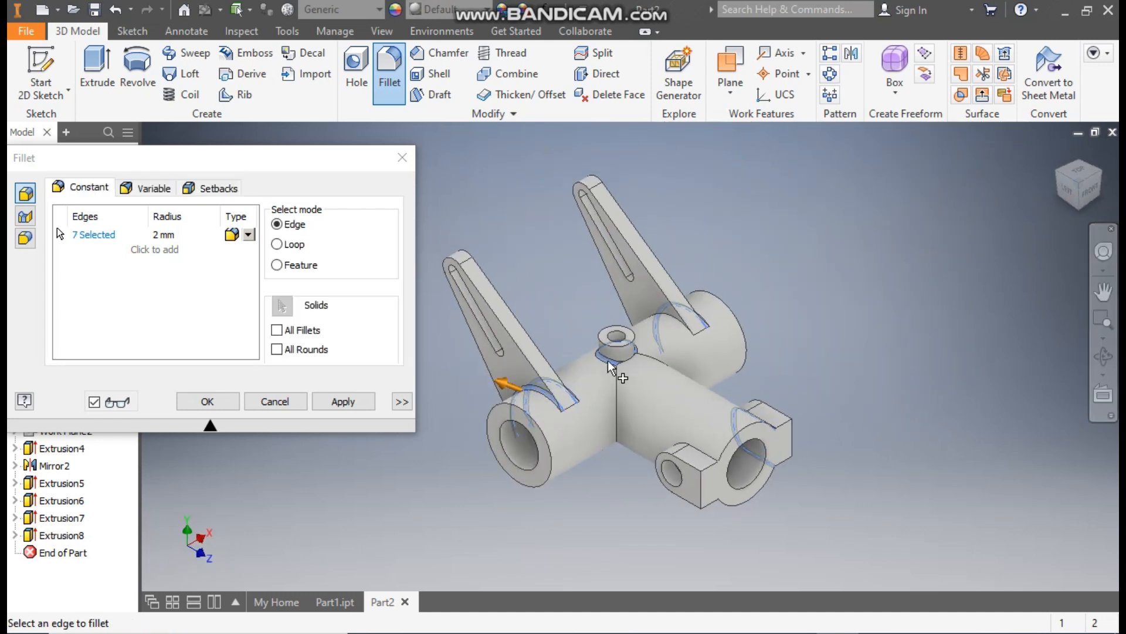
click(651, 311)
click(687, 446)
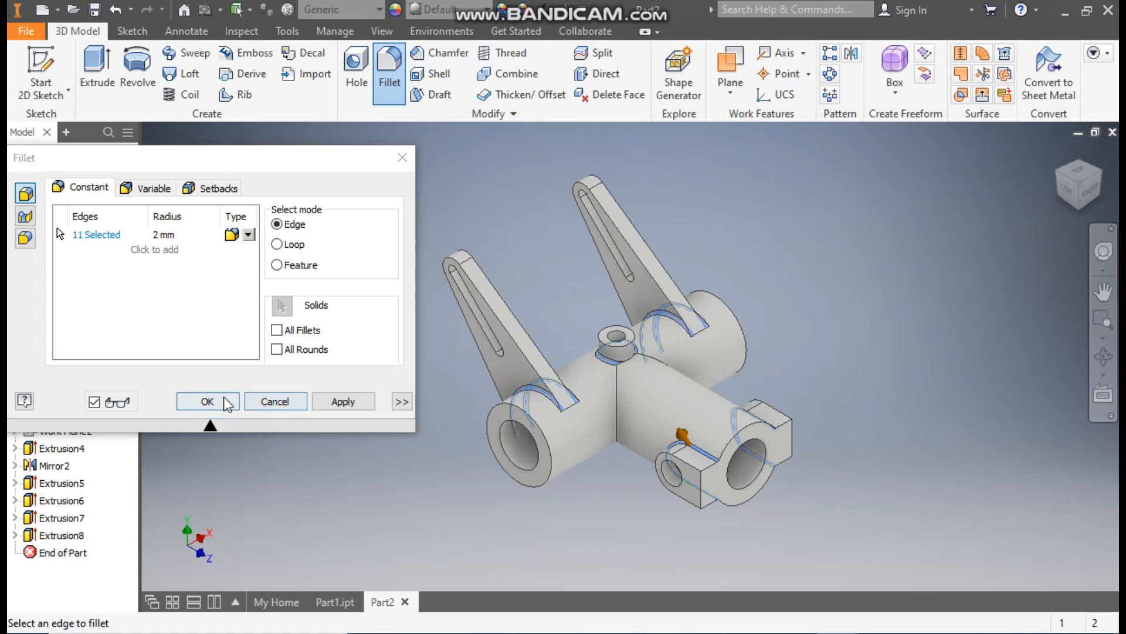
click(224, 398)
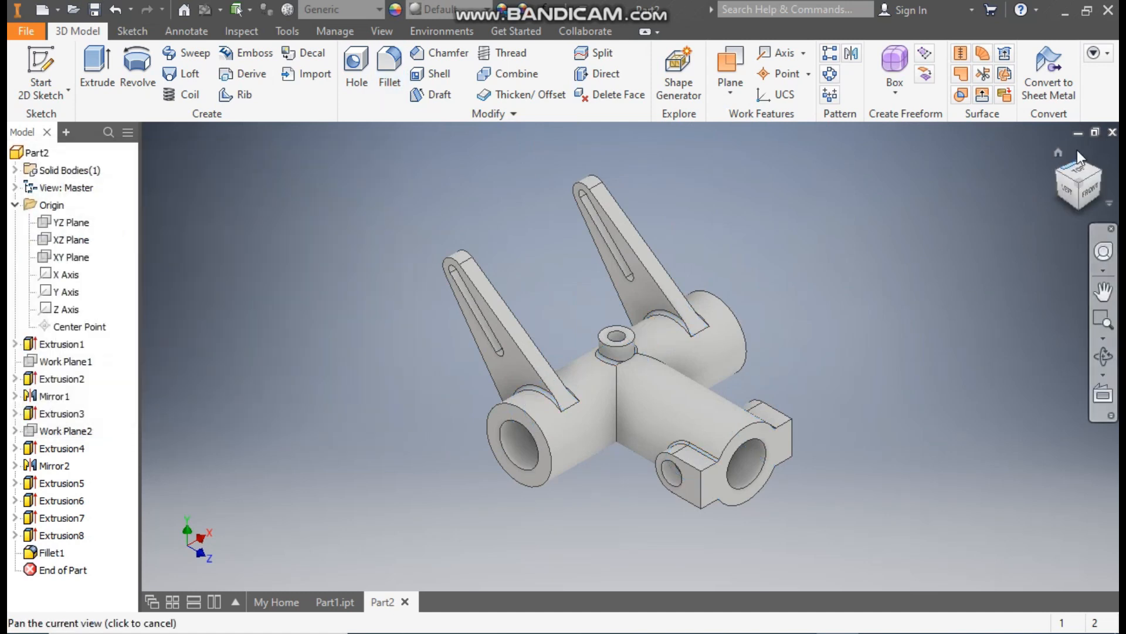
Step: Apply the Blue - Wall Paint - Glossy appearance to the whole part
click(1058, 151)
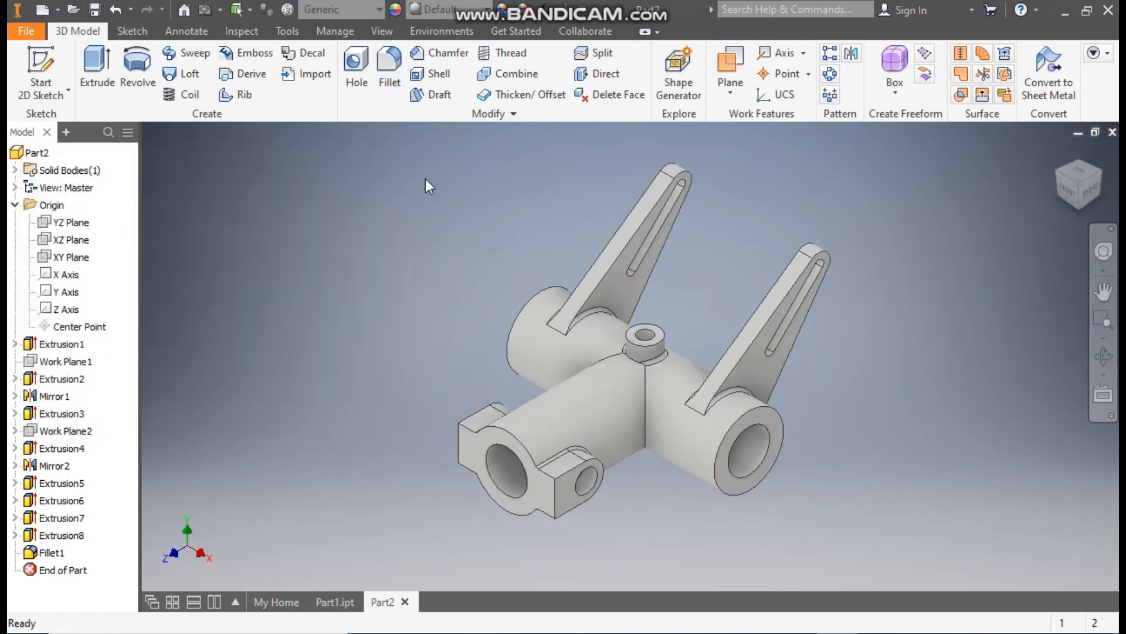
click(451, 9)
scroll(487, 202, up, 9)
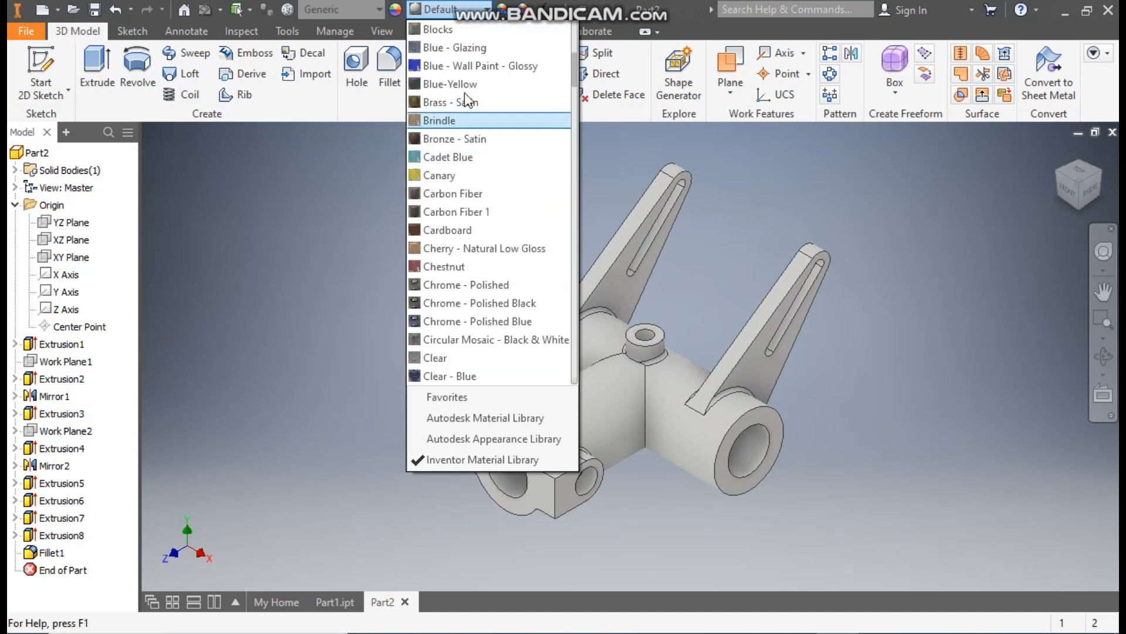
click(477, 66)
middle_drag(435, 207, 481, 193)
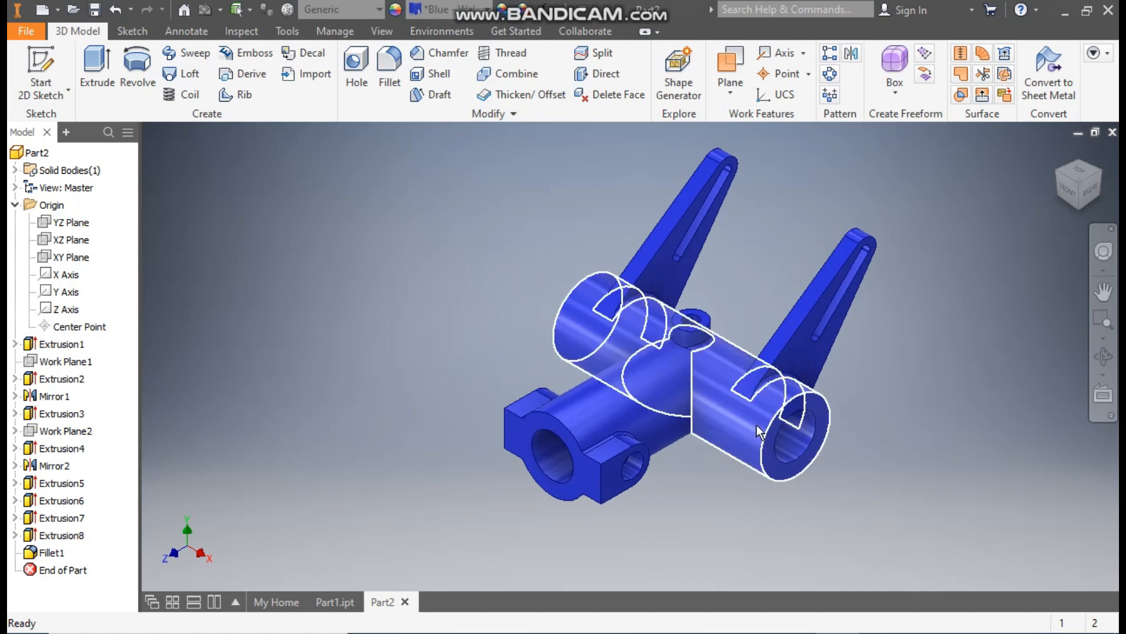
Step: Select the inner faces of the main cylinder's bore, the pin's hole, both arms' slots and the perpendicular boss's bore
click(798, 427)
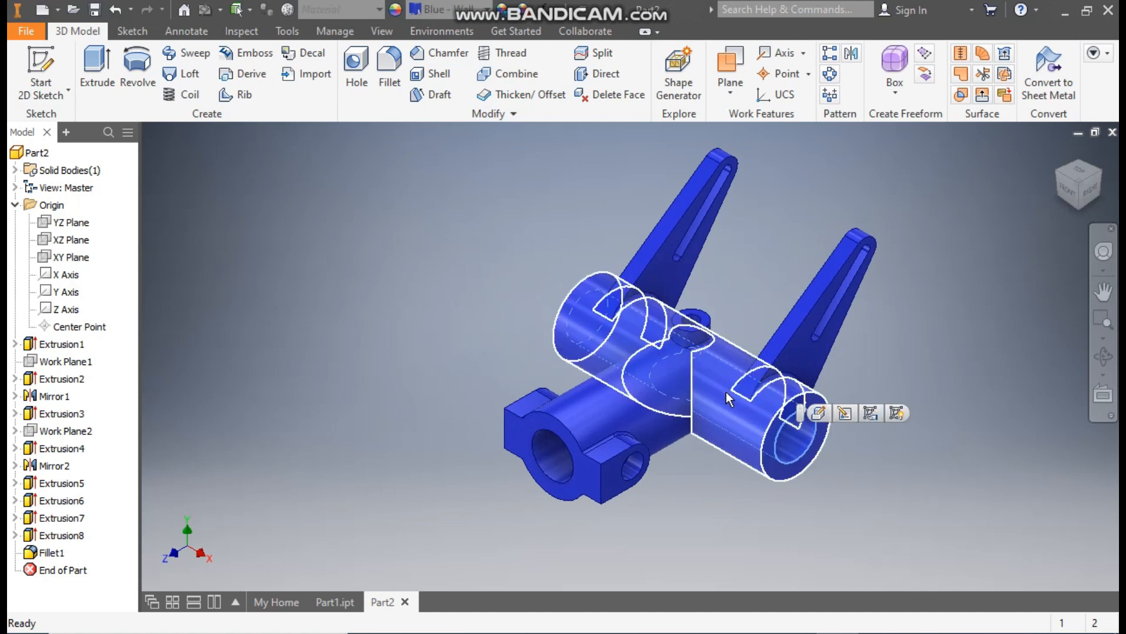
scroll(684, 308, up, 3)
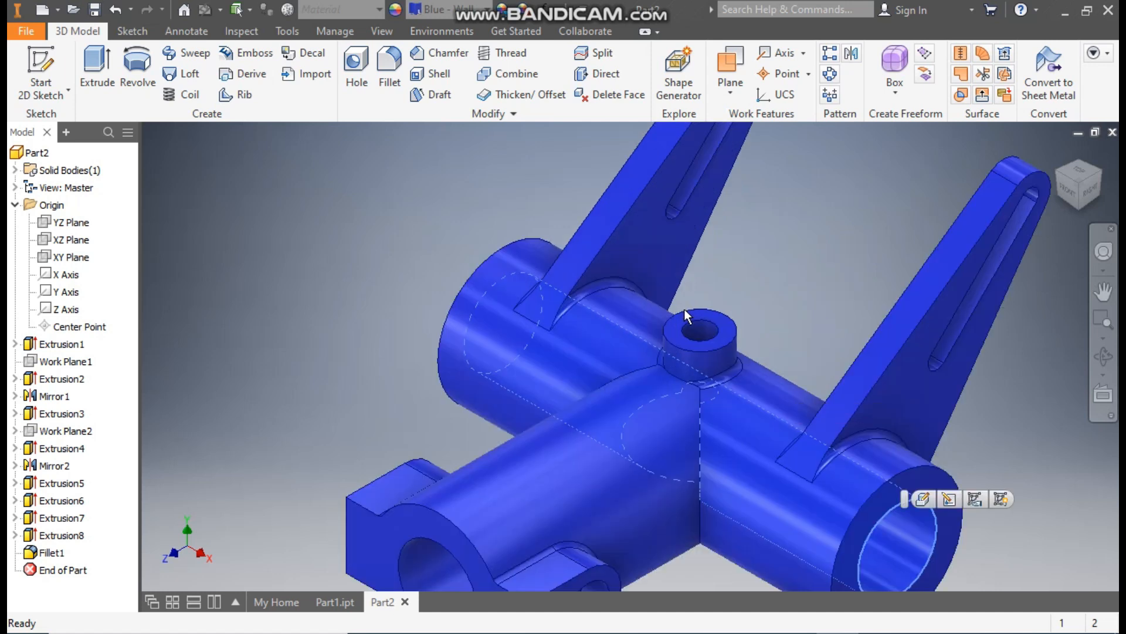
scroll(662, 420, down, 3)
scroll(670, 248, up, 4)
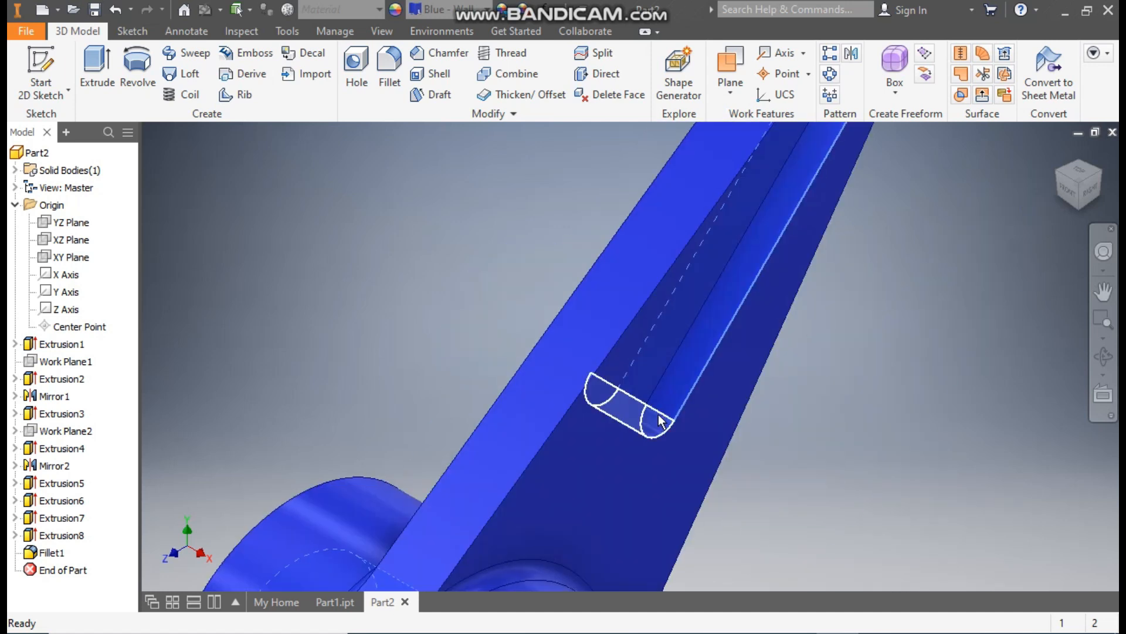
scroll(650, 424, down, 4)
scroll(733, 281, up, 3)
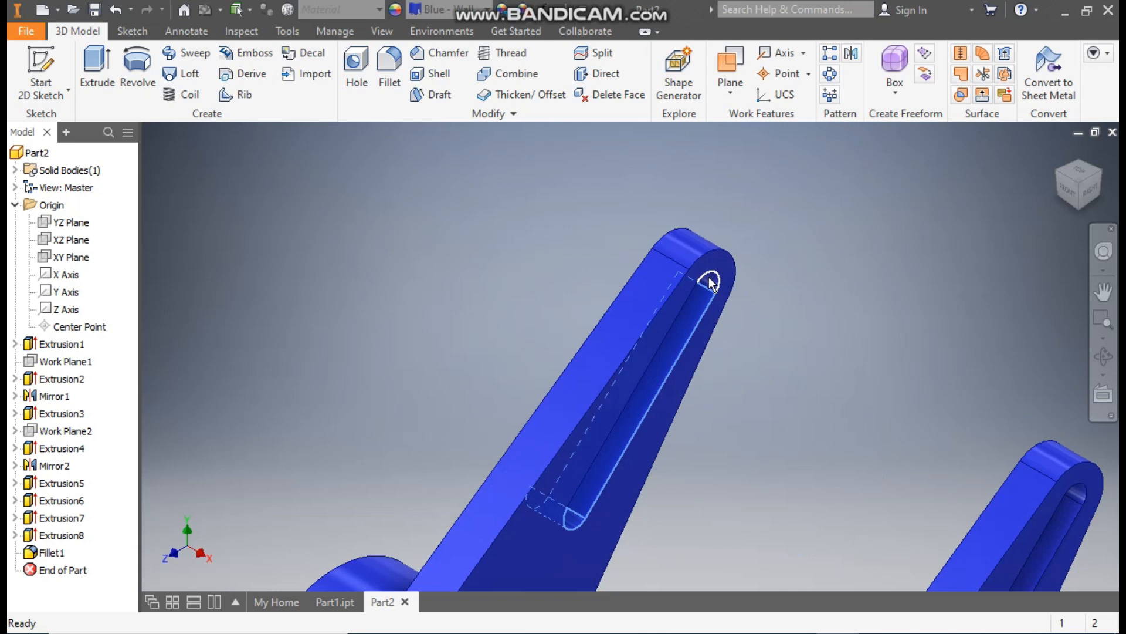
scroll(743, 540, down, 5)
scroll(797, 431, up, 5)
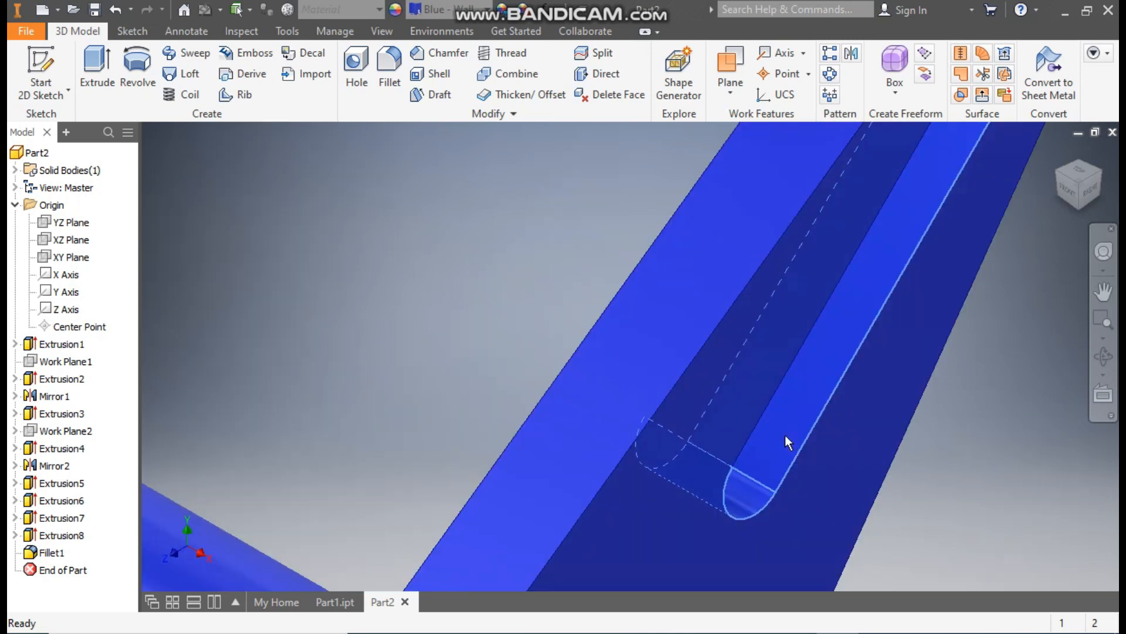
scroll(785, 435, down, 5)
scroll(846, 413, up, 4)
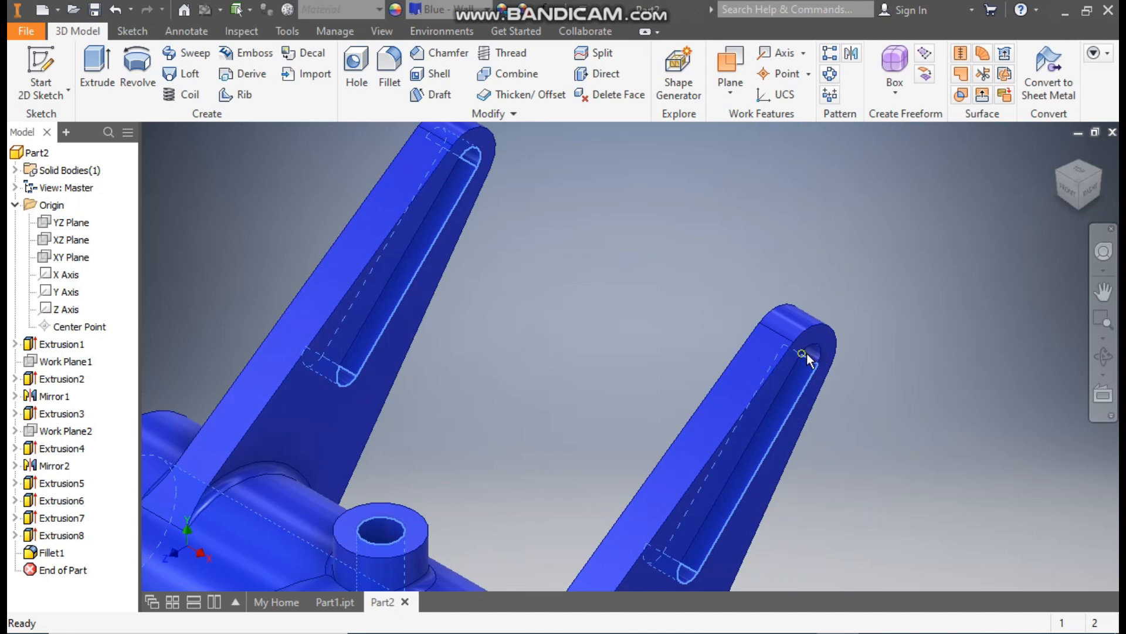
scroll(808, 353, up, 2)
scroll(822, 344, down, 5)
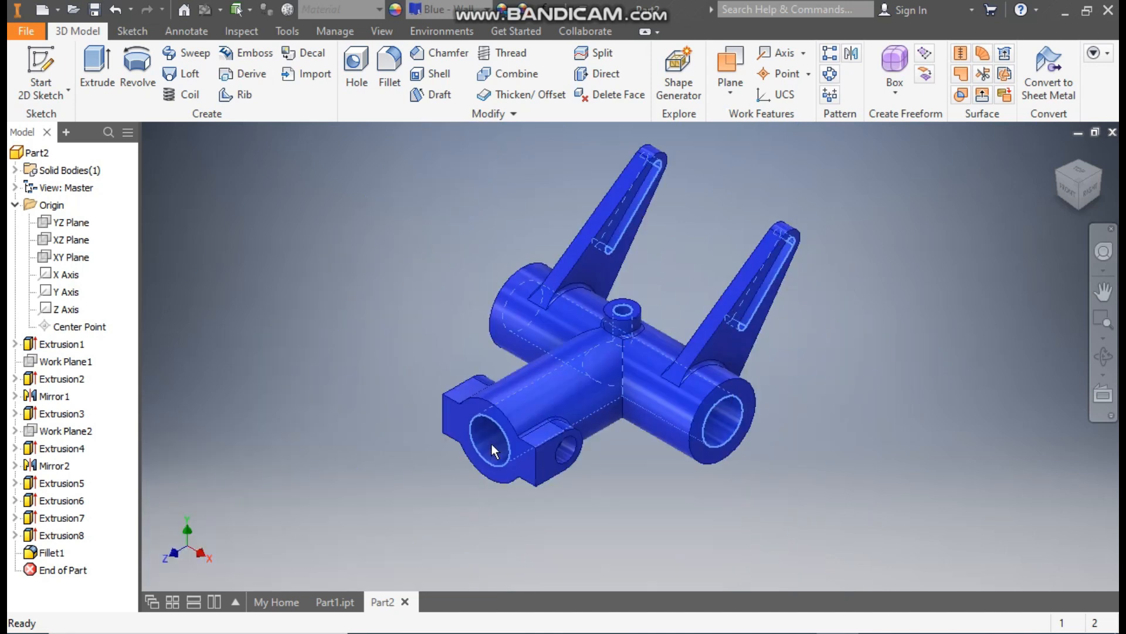
Step: Add the hole faces of both lugs to the selected inner faces
scroll(581, 465, up, 2)
scroll(572, 463, down, 3)
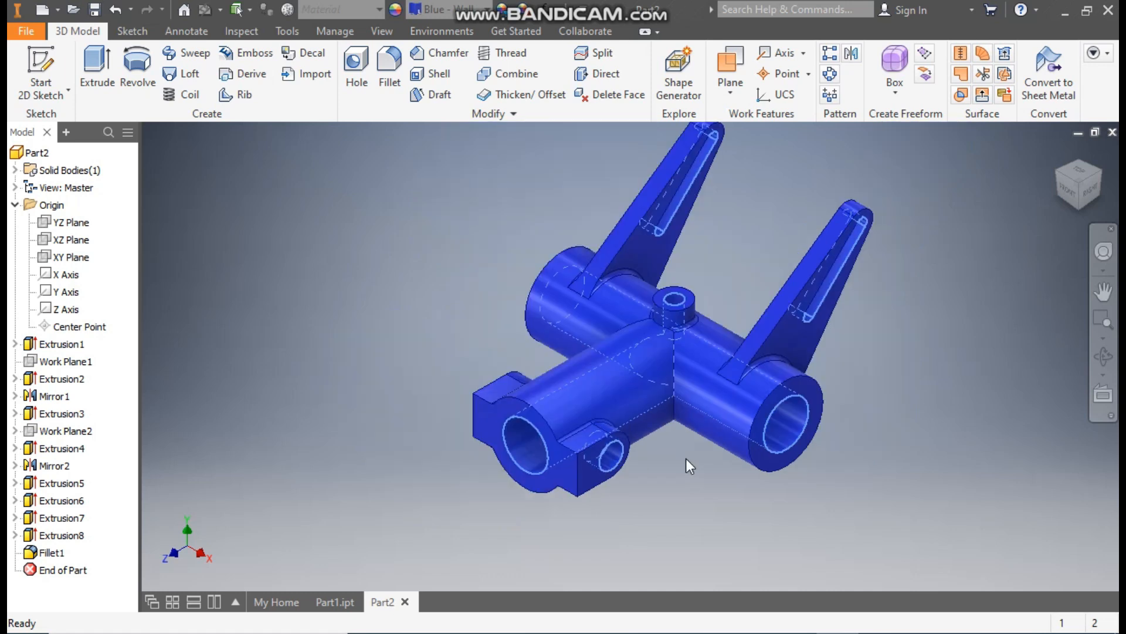
key(F2)
shift+middle_drag(1009, 225, 674, 481)
scroll(636, 488, up, 3)
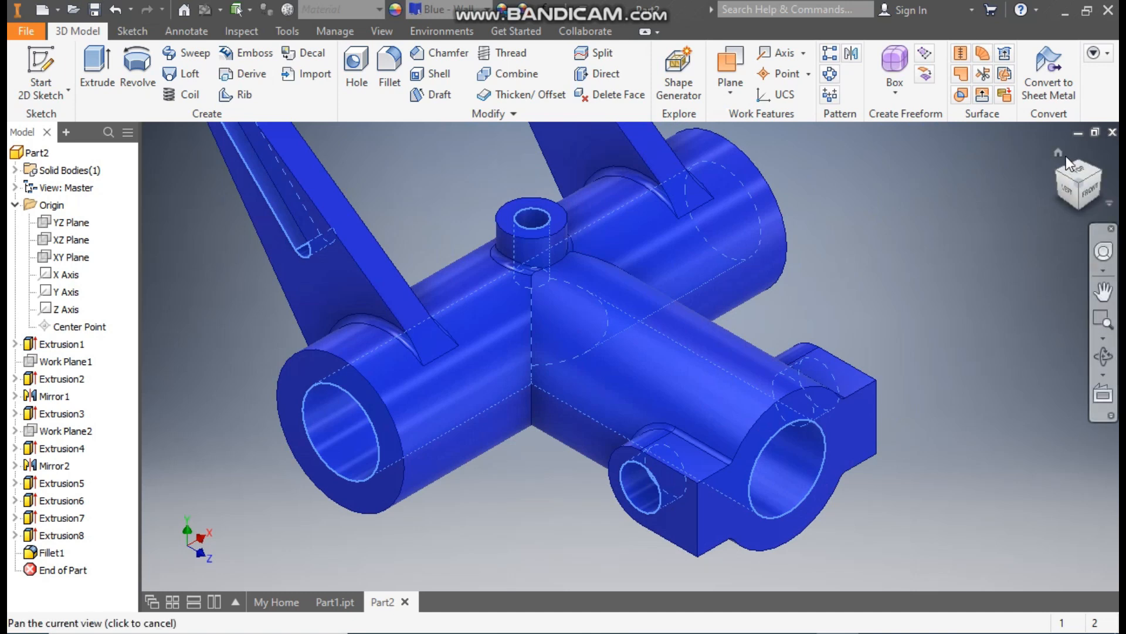
Step: Apply the Aluminum - Flat appearance to the selected bore, hole and slot faces
click(1057, 153)
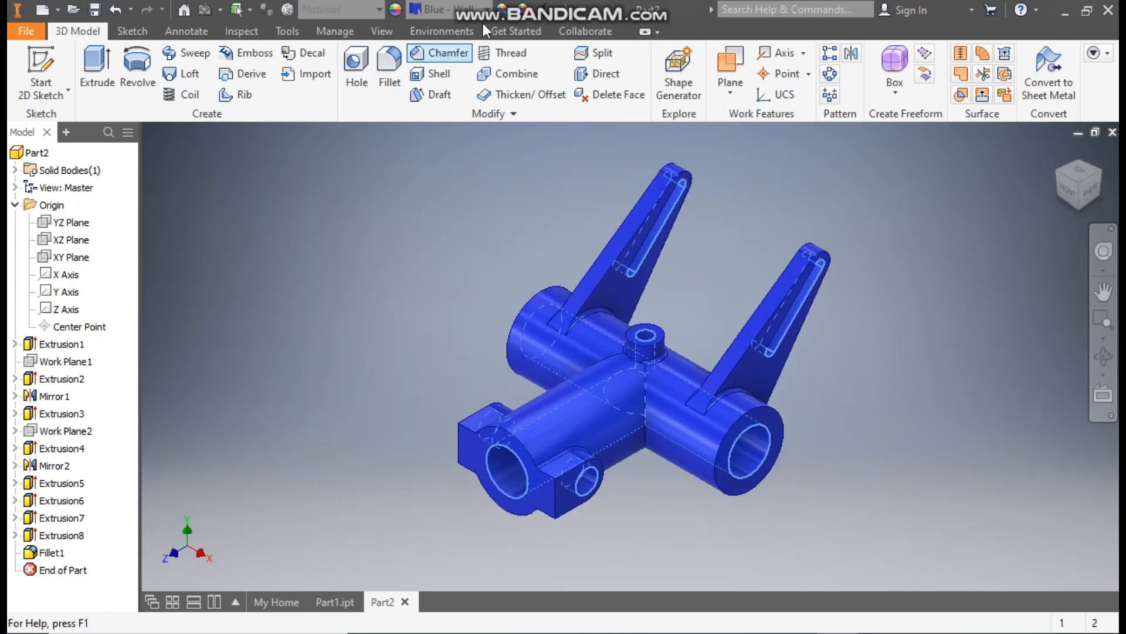
click(464, 11)
scroll(487, 214, up, 1)
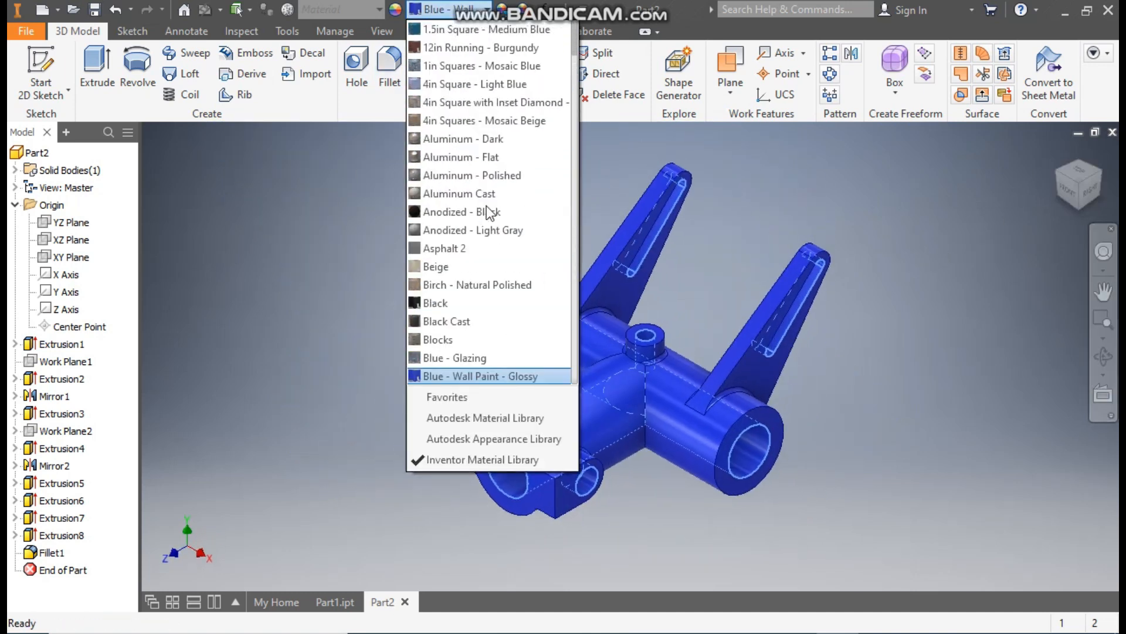
click(480, 155)
click(477, 157)
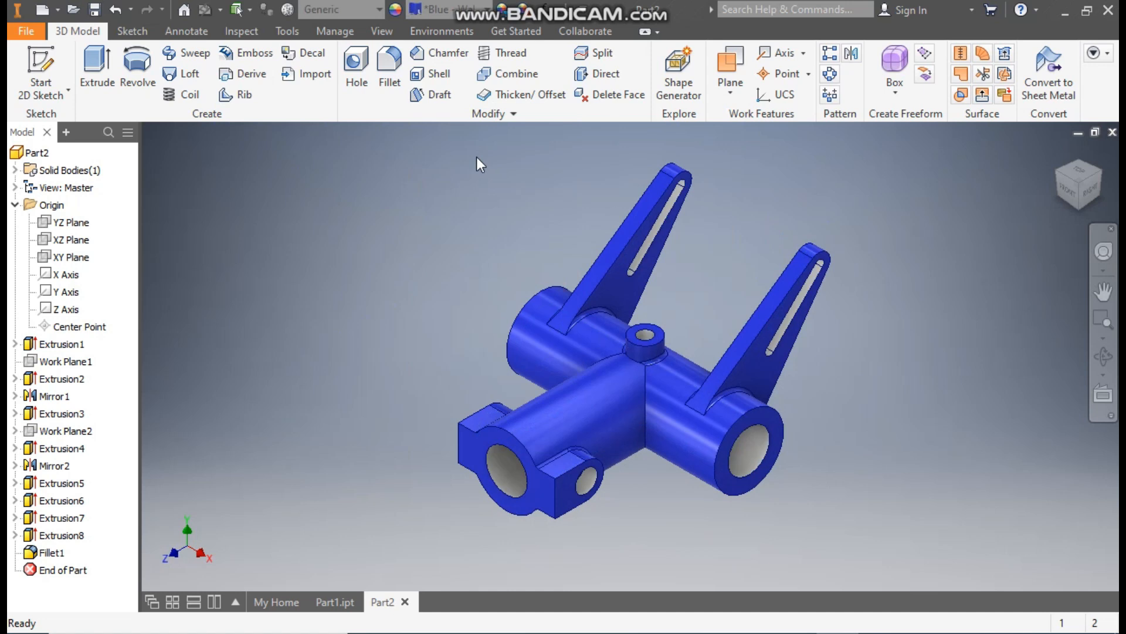
mouse_move(329, 390)
middle_down()
mouse_move(352, 354)
mouse_move(341, 376)
middle_up()
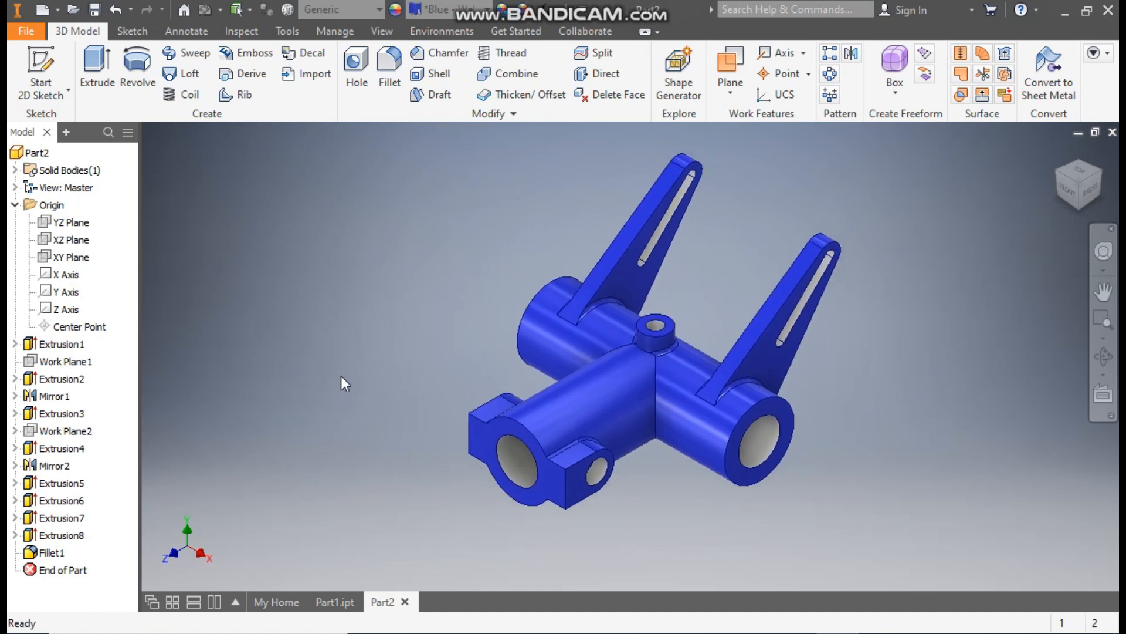